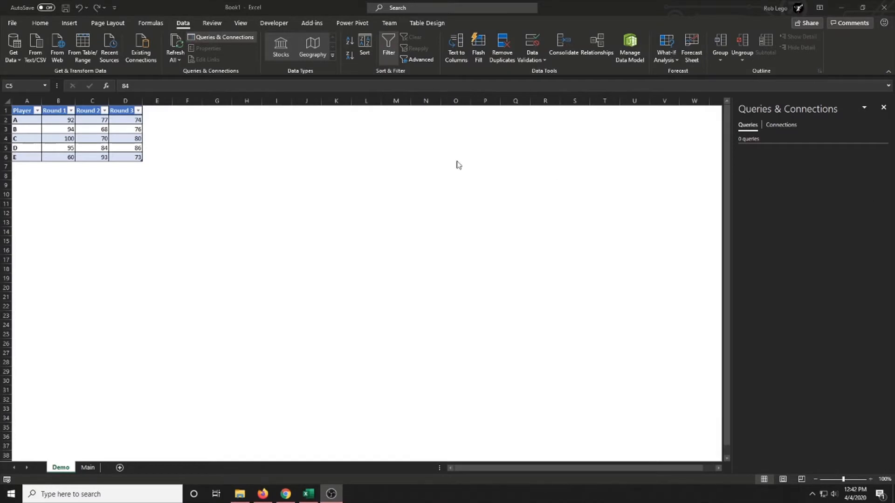
Load the player scores table on the Demo sheet into the Power Query Editor
{"action": "left_click", "coordinate": [92, 118]}
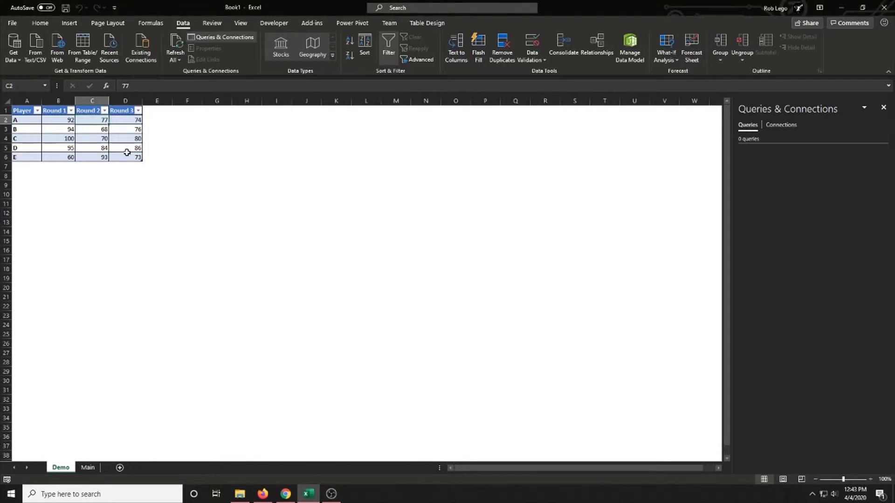
{"action": "key", "text": "alt+a"}
{"action": "key", "text": "p"}
{"action": "key", "text": "t"}
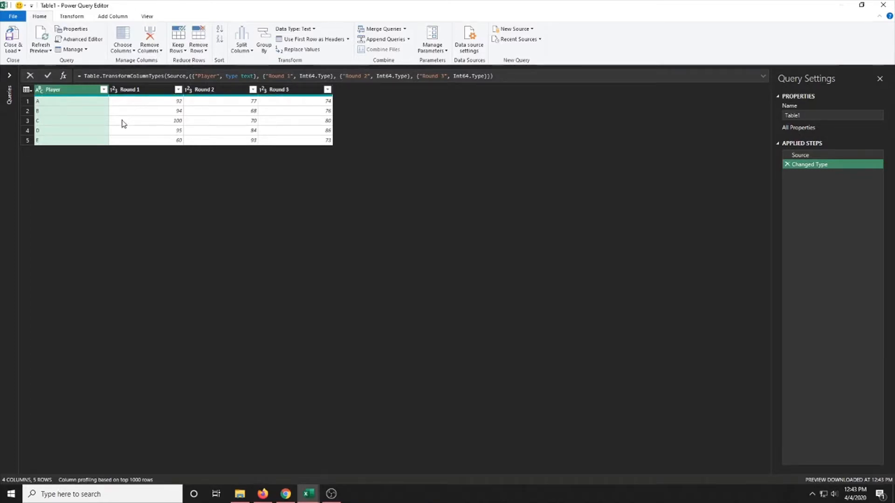
Unpivot all columns other than Player in the scores query
{"action": "left_click", "coordinate": [77, 17]}
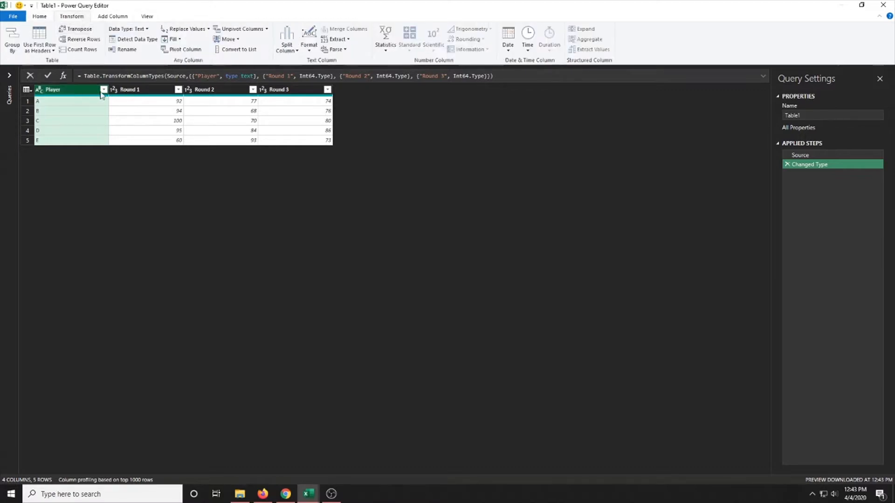
{"action": "left_click", "coordinate": [268, 30]}
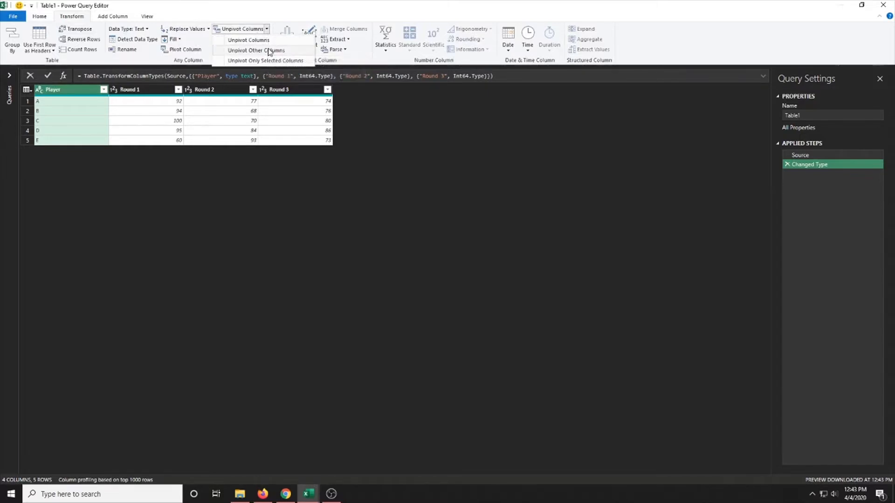
{"action": "left_click", "coordinate": [269, 50]}
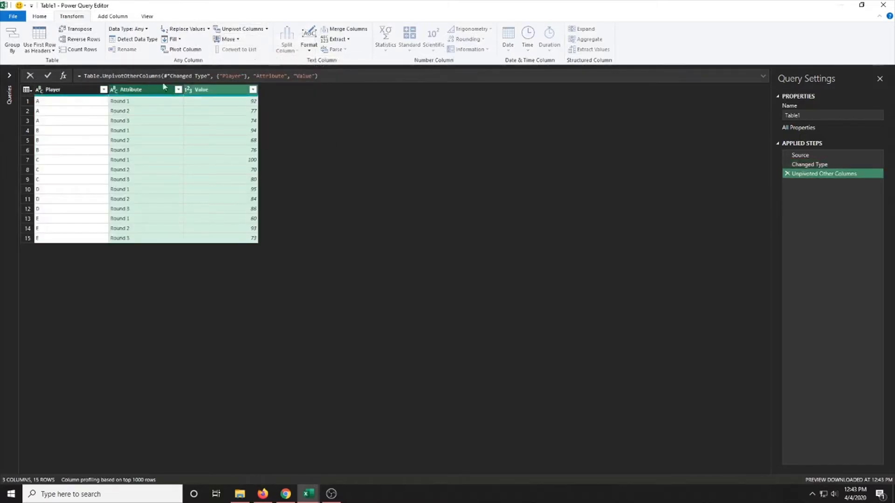
Rename the Attribute column as Round and the Value column as Score
{"action": "double_click", "coordinate": [139, 90]}
{"action": "type", "text": "Round"}
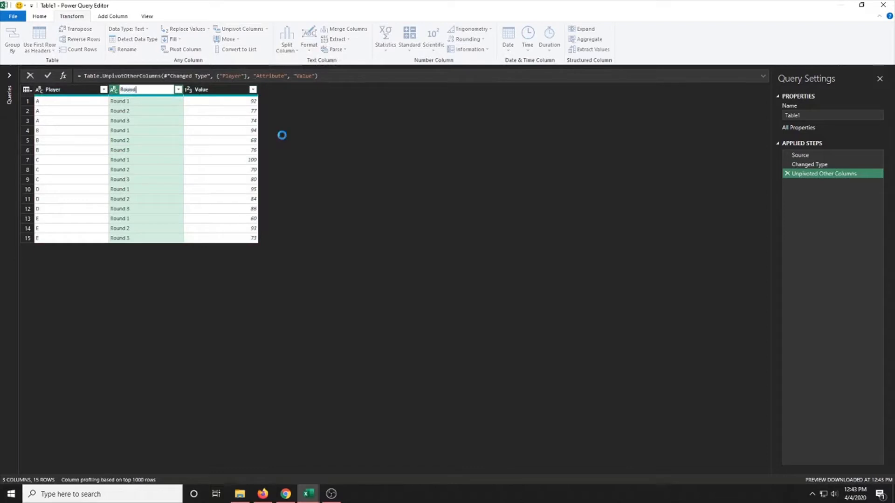
{"action": "key", "text": "Return"}
{"action": "double_click", "coordinate": [225, 89]}
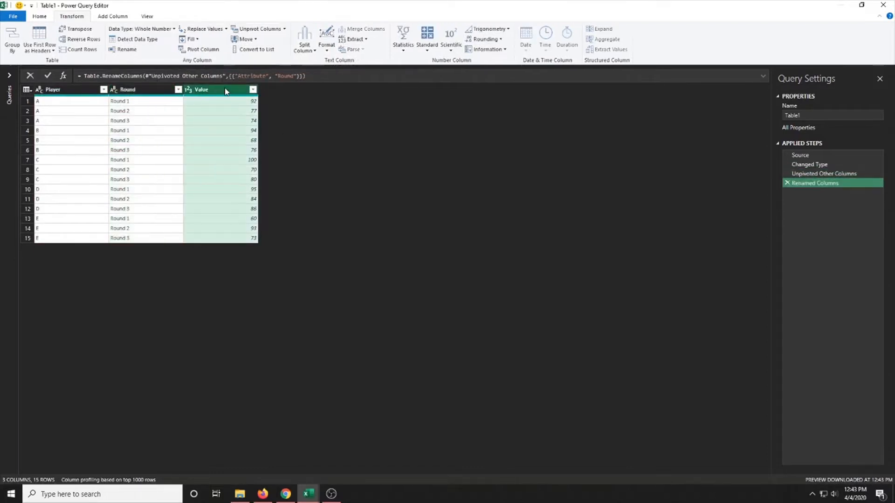
{"action": "type", "text": "Score"}
{"action": "key", "text": "Return"}
Close the query editor and load the unpivoted scores into a new worksheet
{"action": "left_click", "coordinate": [39, 18]}
{"action": "left_click", "coordinate": [12, 51]}
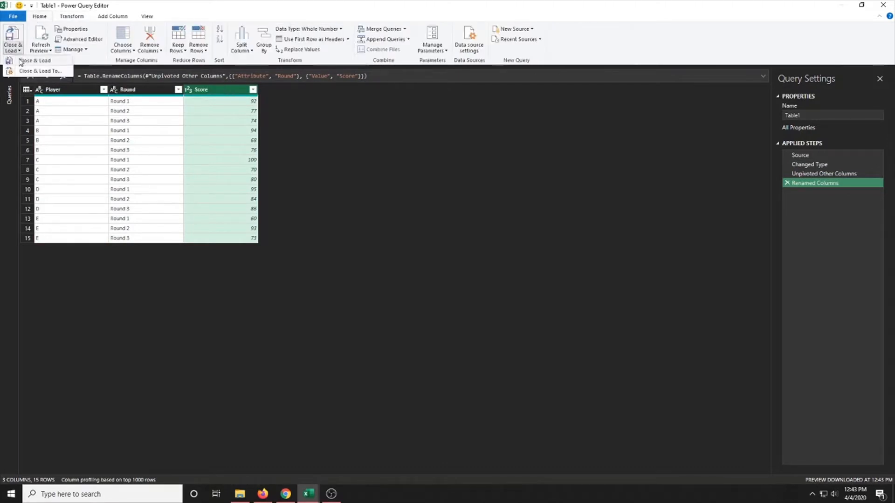
{"action": "left_click", "coordinate": [21, 61]}
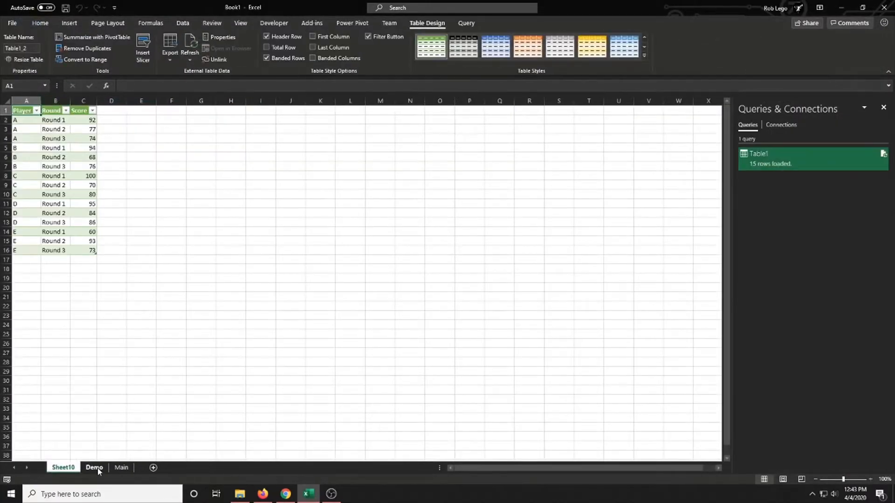
Load the city units and prices table on the Main sheet into the Power Query Editor
{"action": "left_click", "coordinate": [95, 468]}
{"action": "left_click", "coordinate": [121, 468]}
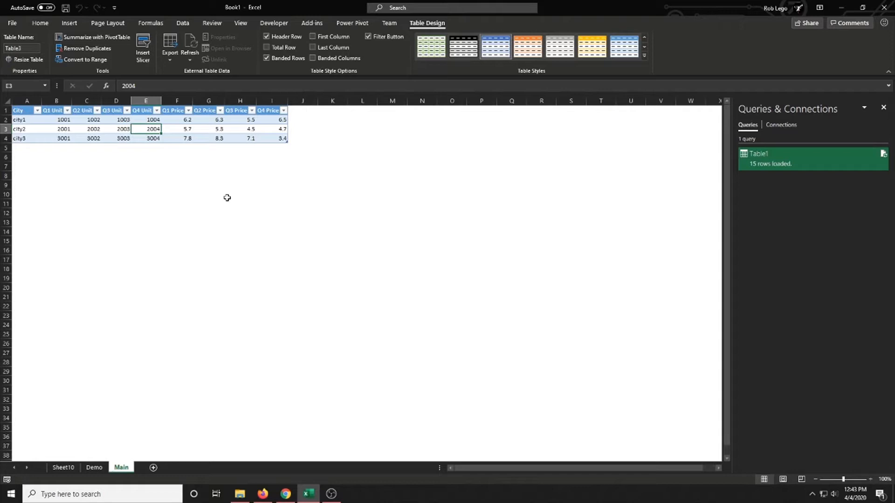
{"action": "left_click", "coordinate": [200, 126]}
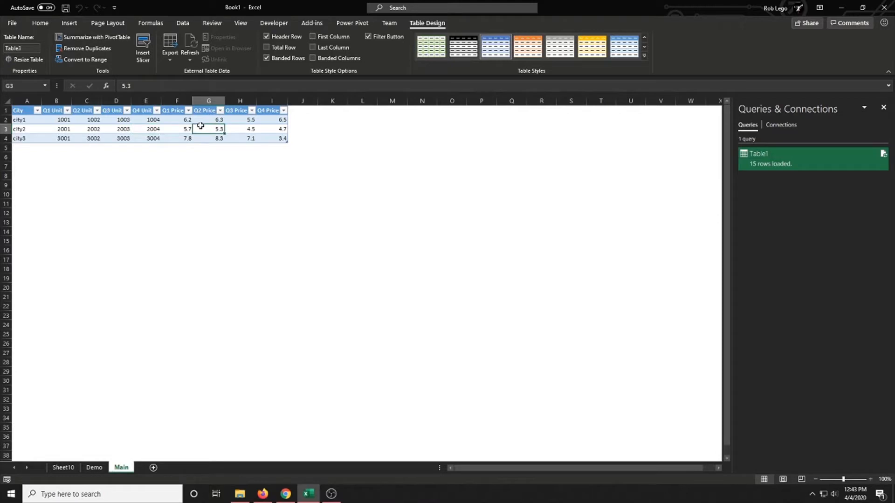
{"action": "key", "text": "alt"}
{"action": "key", "text": "a"}
{"action": "key", "text": "p"}
{"action": "key", "text": "t"}
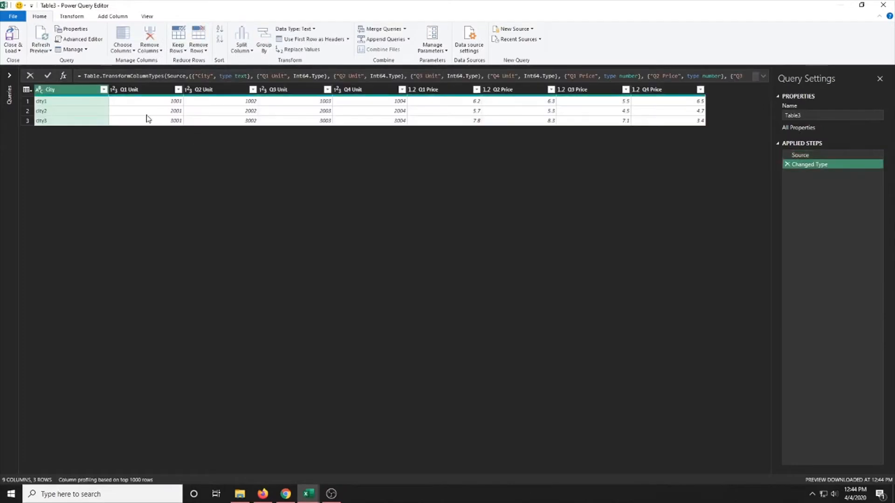
{"action": "left_click", "coordinate": [359, 92], "text": "shift"}
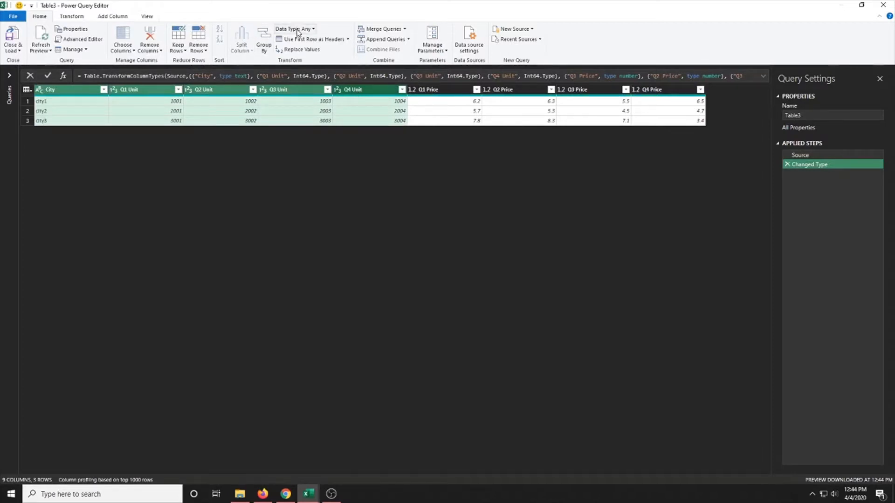
{"action": "left_click", "coordinate": [74, 16]}
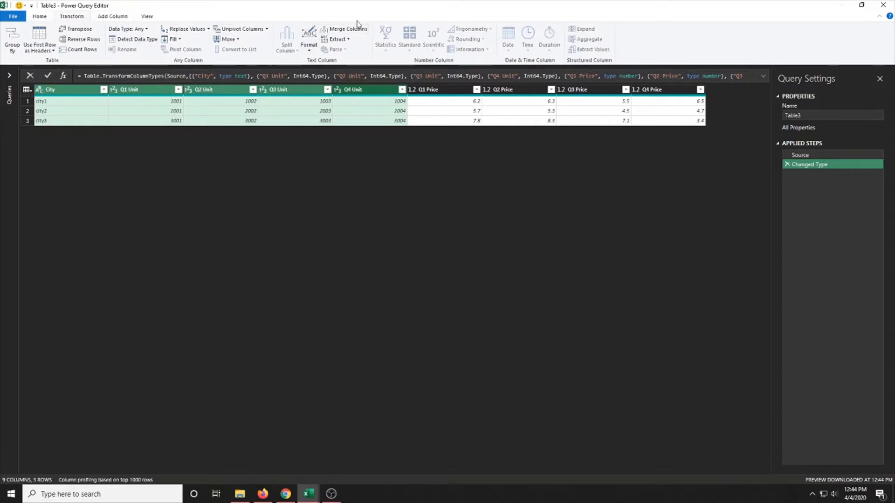
{"action": "left_click", "coordinate": [266, 29]}
{"action": "left_click", "coordinate": [264, 58]}
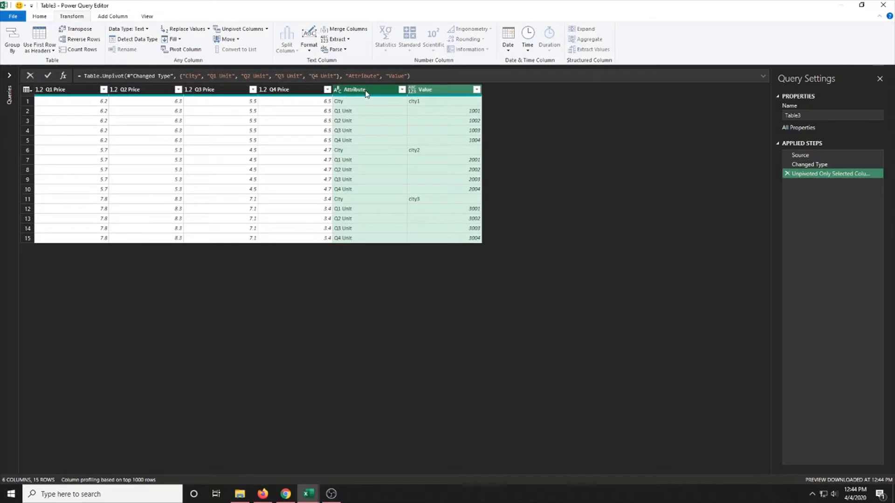
{"action": "left_click", "coordinate": [787, 174]}
Delete the Changed Type step and unpivot all columns other than City and Q1 Unit through Q4 Unit
{"action": "left_click", "coordinate": [787, 164]}
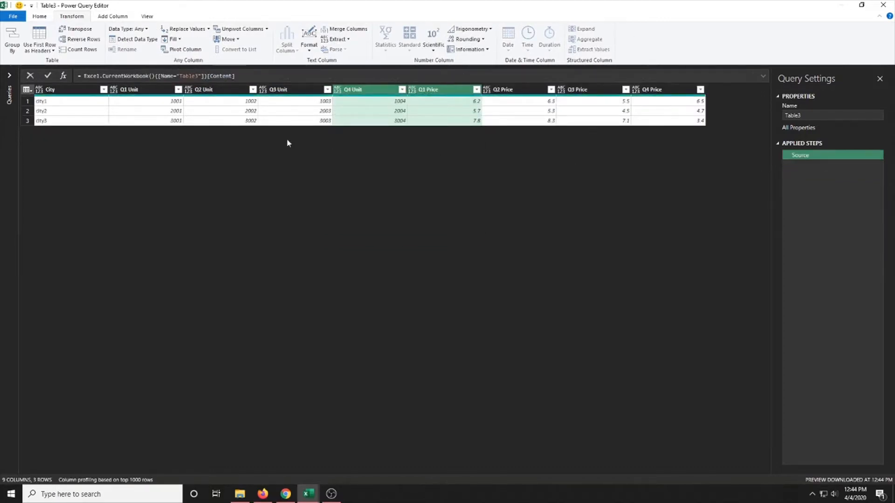
{"action": "left_click", "coordinate": [77, 89]}
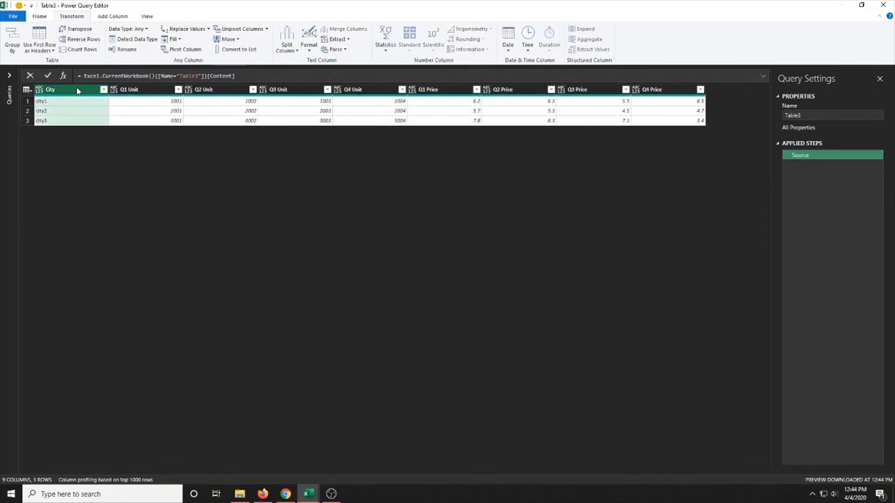
{"action": "left_click", "coordinate": [361, 90], "text": "shift"}
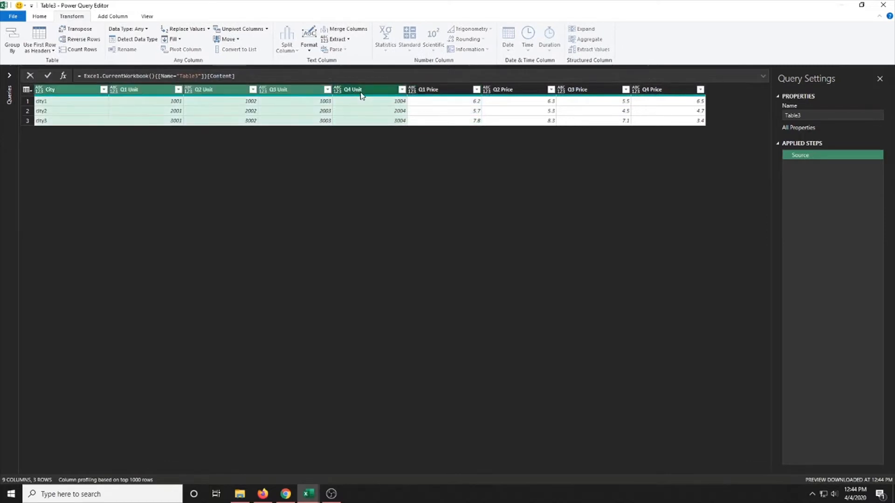
{"action": "left_click", "coordinate": [267, 29]}
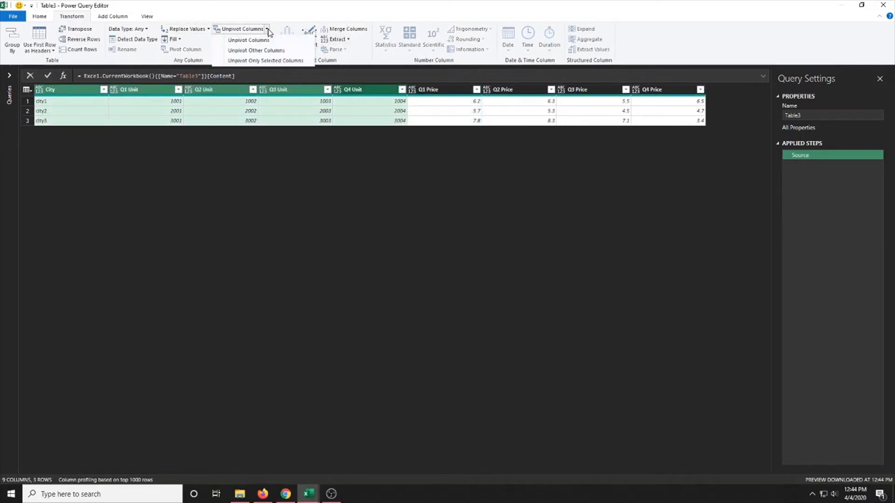
{"action": "left_click", "coordinate": [263, 52]}
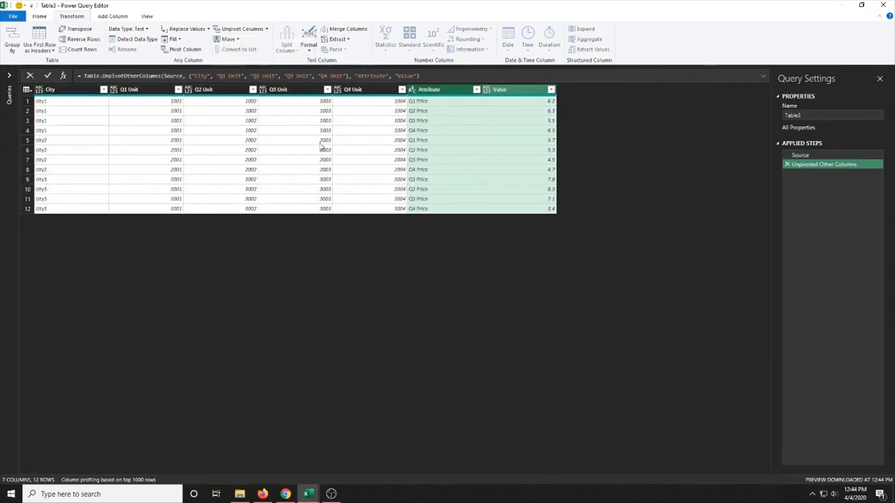
Unpivot the quarterly Unit columns, keeping City, Attribute and Value as the fixed columns
{"action": "left_click", "coordinate": [442, 92]}
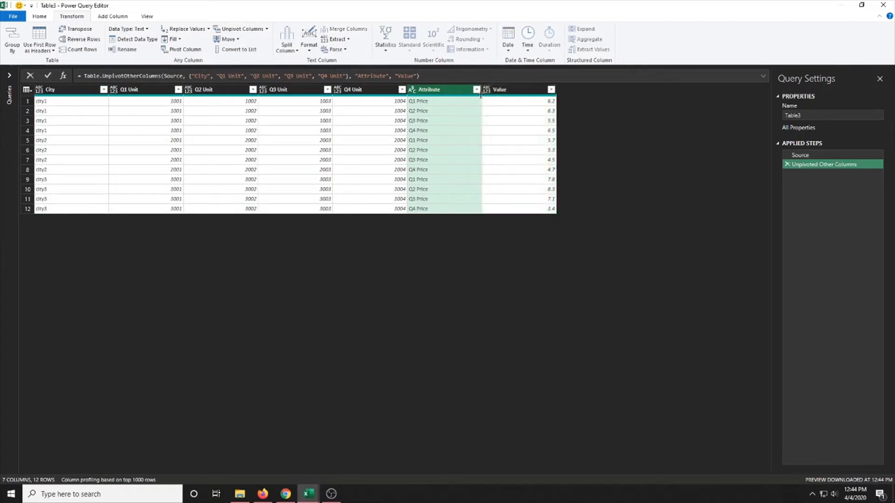
{"action": "left_click", "coordinate": [523, 90]}
{"action": "left_click", "coordinate": [446, 91]}
{"action": "left_click", "coordinate": [505, 91], "text": "ctrl"}
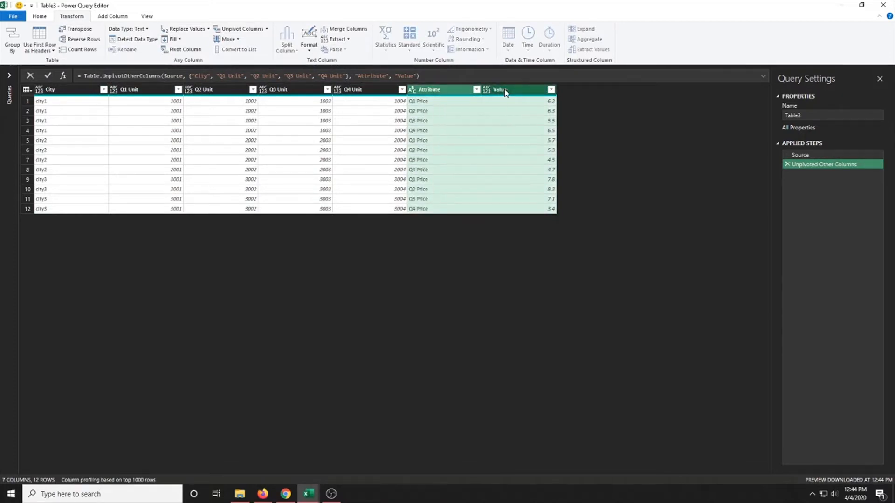
{"action": "left_click", "coordinate": [64, 92], "text": "ctrl"}
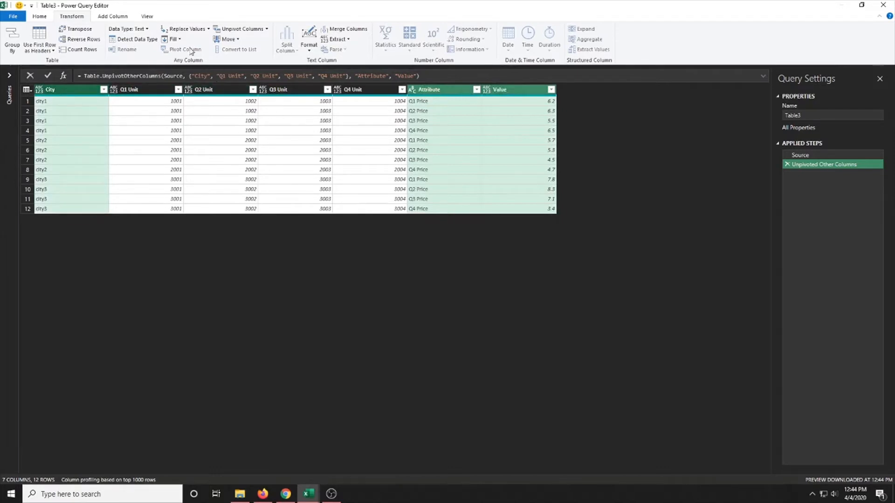
{"action": "left_click", "coordinate": [267, 29]}
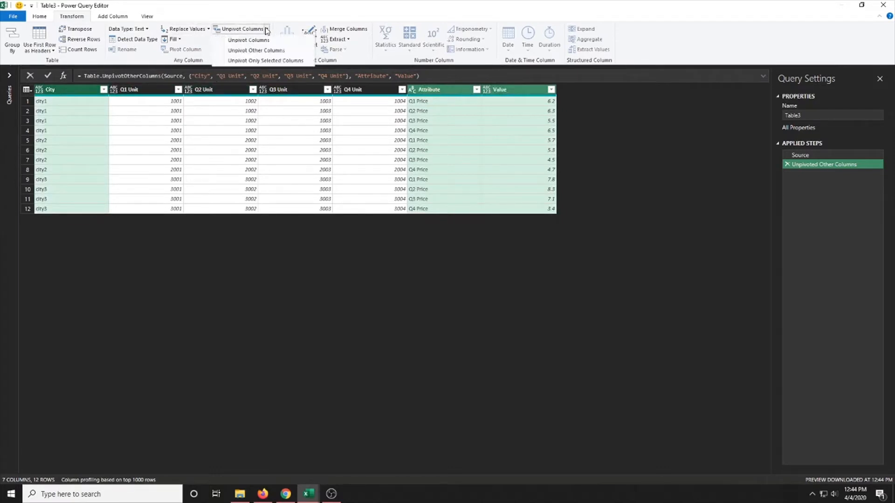
{"action": "left_click", "coordinate": [264, 51]}
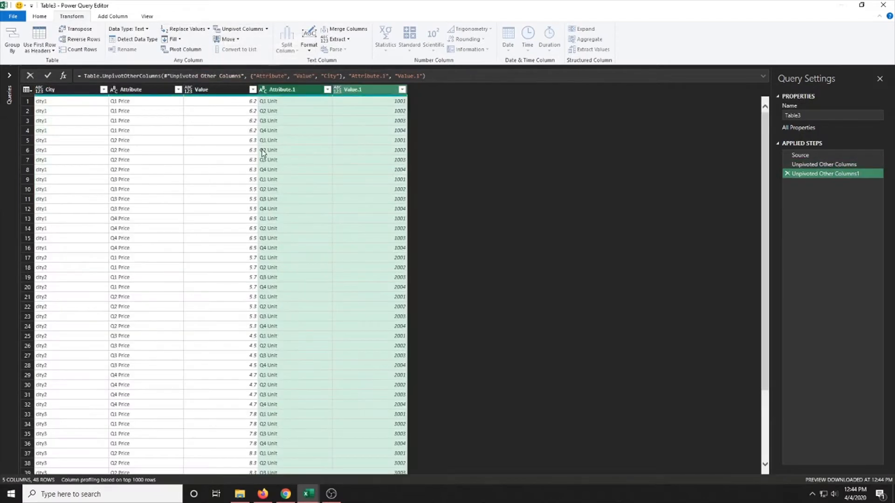
Rename the columns Attribute.1 as Qtr, Value.1 as Units, and Value as Price
{"action": "double_click", "coordinate": [276, 89]}
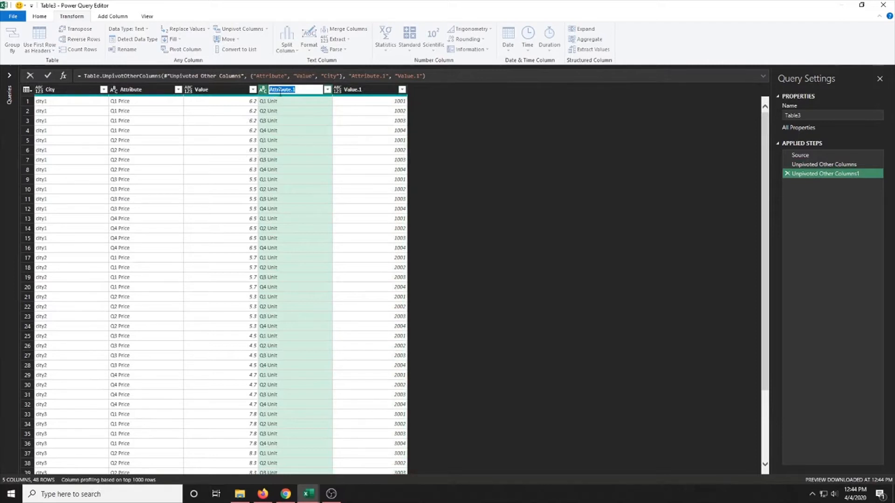
{"action": "type", "text": "Qtr"}
{"action": "key", "text": "Return"}
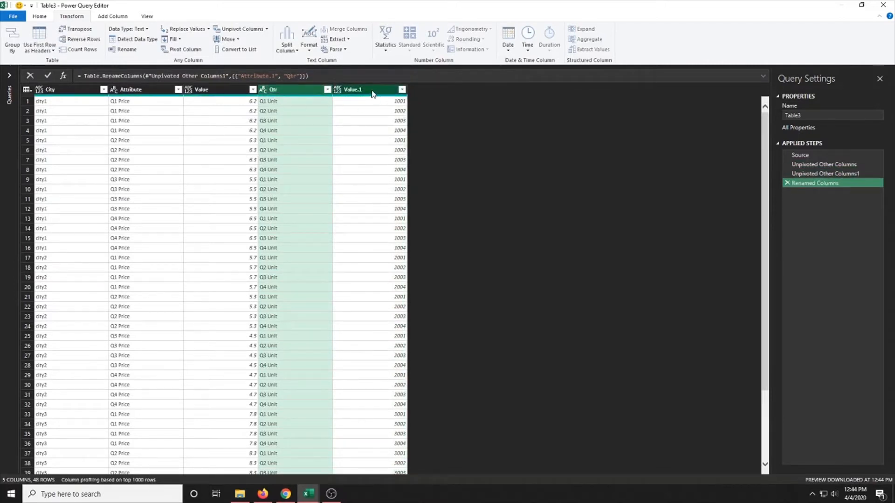
{"action": "double_click", "coordinate": [368, 91]}
{"action": "type", "text": "Units"}
{"action": "key", "text": "Return"}
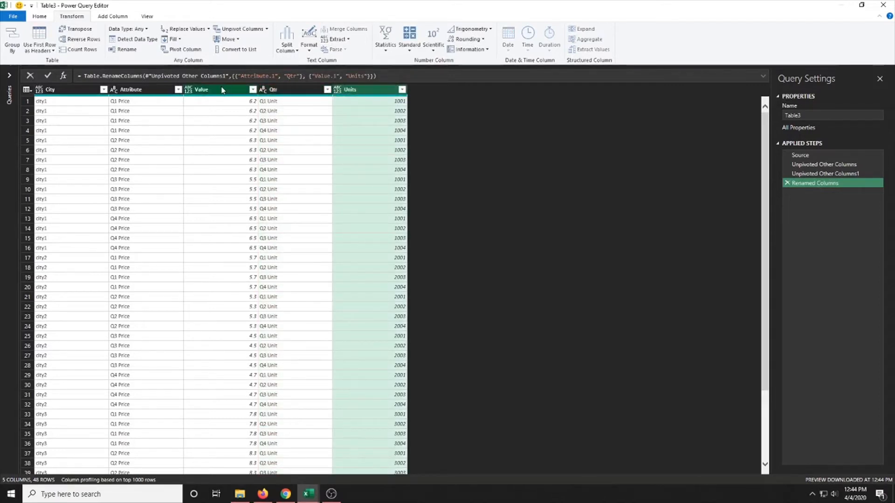
{"action": "double_click", "coordinate": [222, 90]}
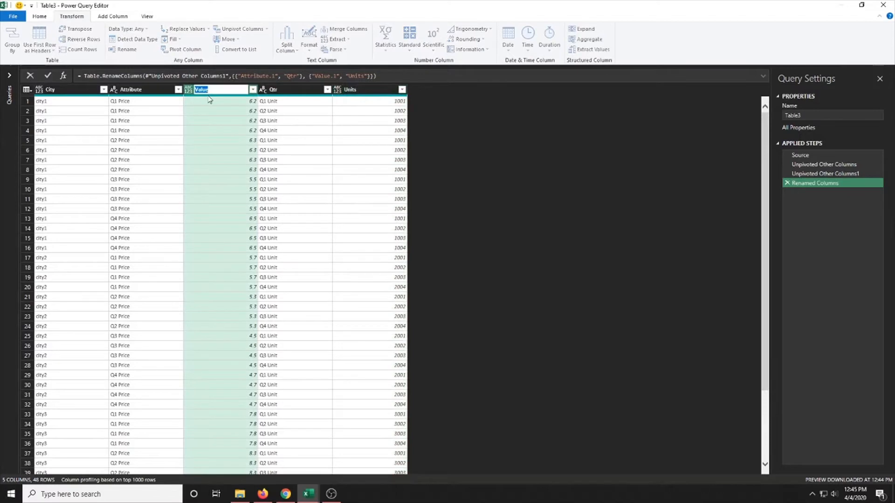
{"action": "type", "text": "Price"}
{"action": "key", "text": "Return"}
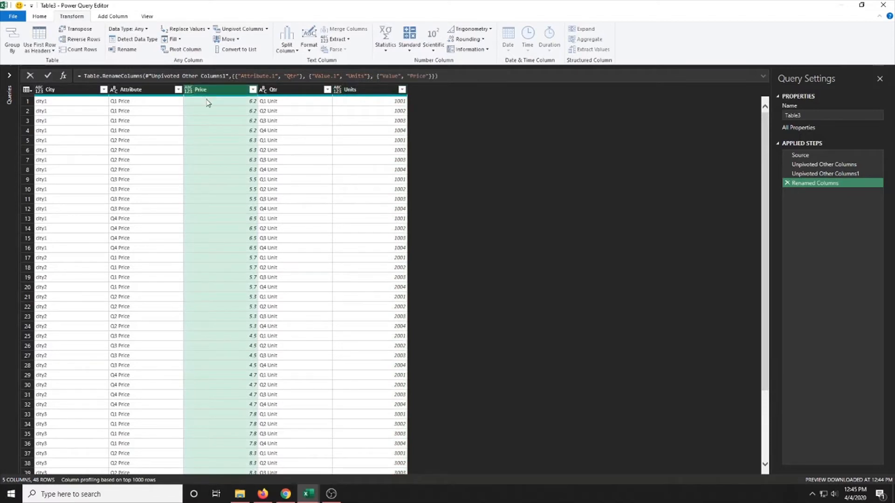
Remove the Attribute column from the city query
{"action": "left_click", "coordinate": [152, 91]}
{"action": "right_click", "coordinate": [150, 91]}
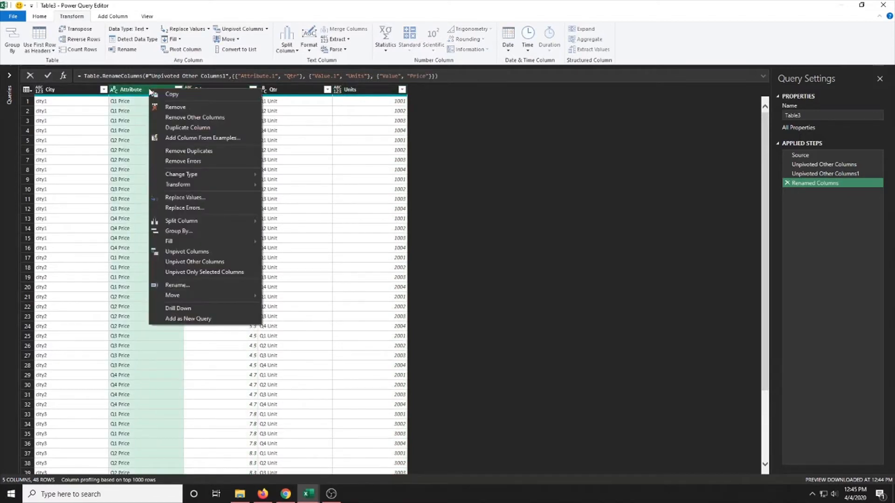
{"action": "left_click", "coordinate": [172, 109]}
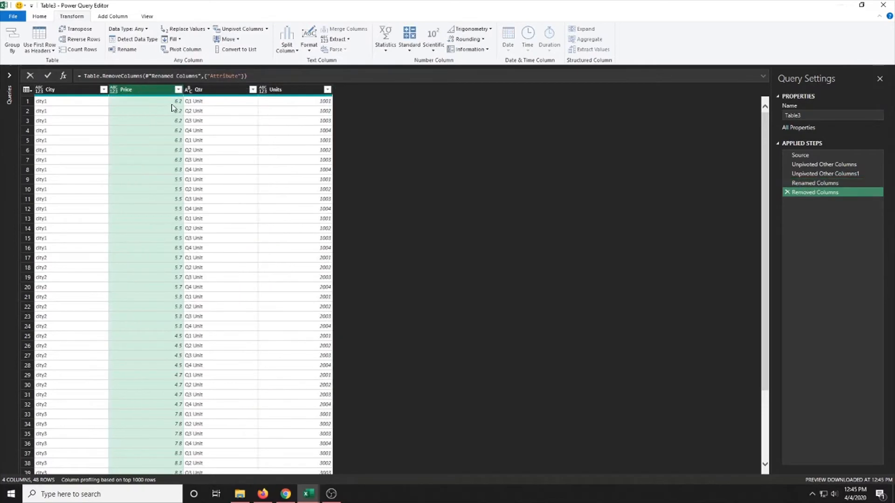
Set up an advanced Group By on the query using City, Units and Qtr as the grouping columns
{"action": "left_click", "coordinate": [65, 89]}
{"action": "left_click", "coordinate": [40, 16]}
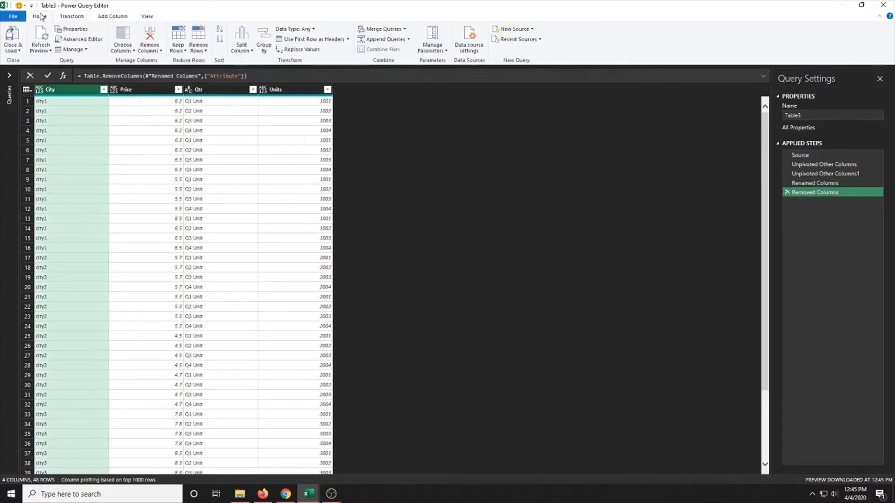
{"action": "left_click", "coordinate": [263, 46]}
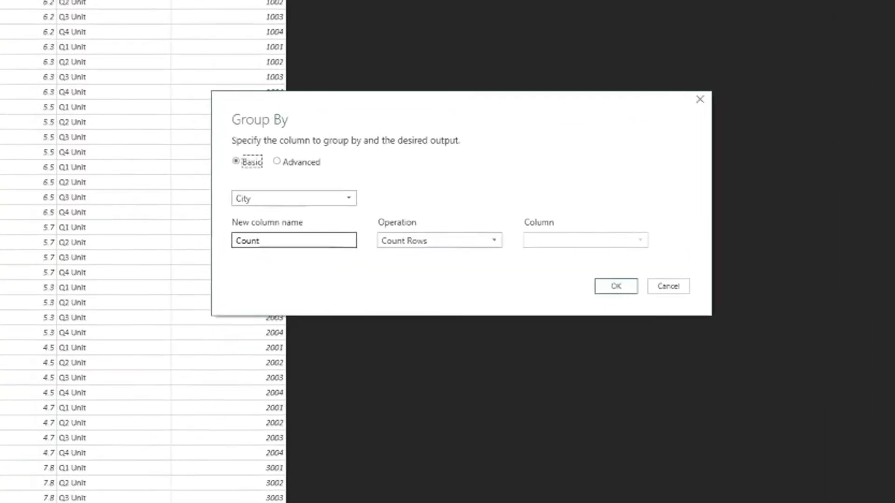
{"action": "left_click", "coordinate": [286, 164]}
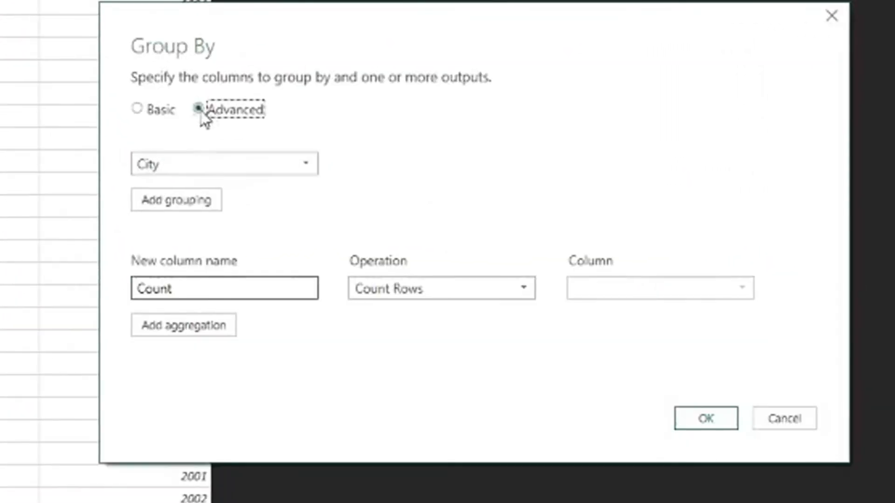
{"action": "left_click", "coordinate": [179, 202]}
{"action": "left_click", "coordinate": [197, 199]}
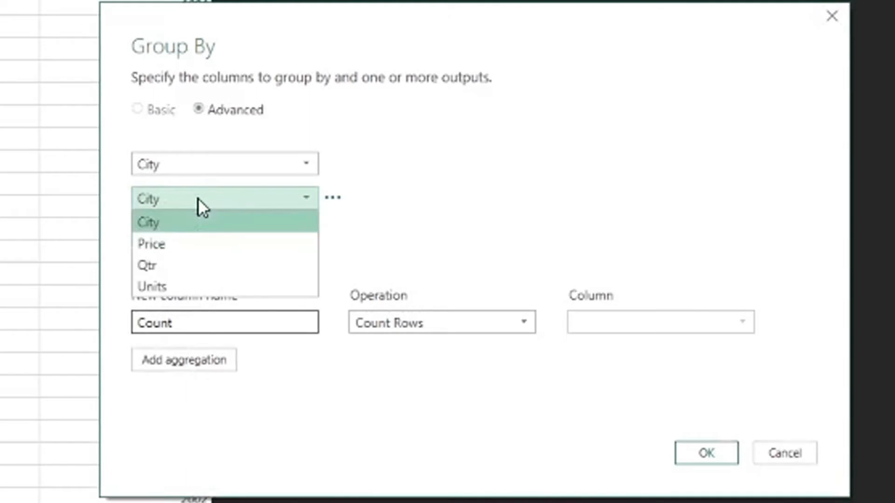
{"action": "left_click", "coordinate": [174, 285]}
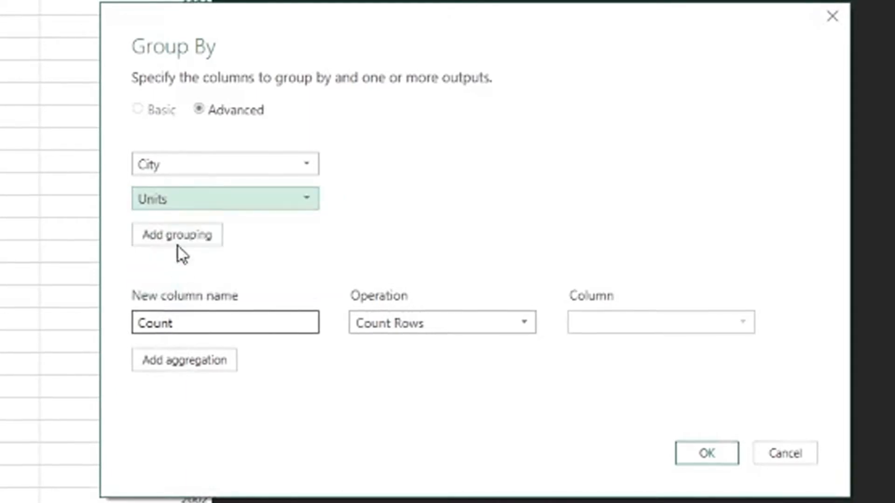
{"action": "left_click", "coordinate": [182, 236]}
{"action": "left_click", "coordinate": [187, 234]}
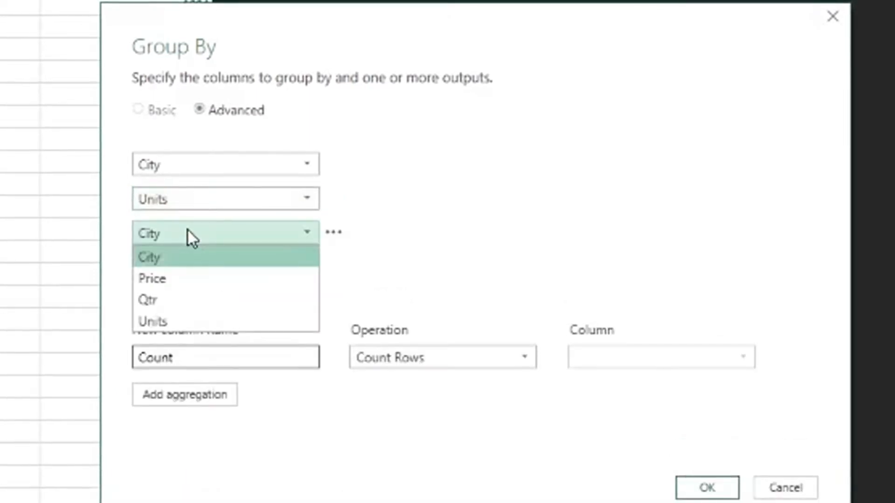
{"action": "left_click", "coordinate": [178, 298]}
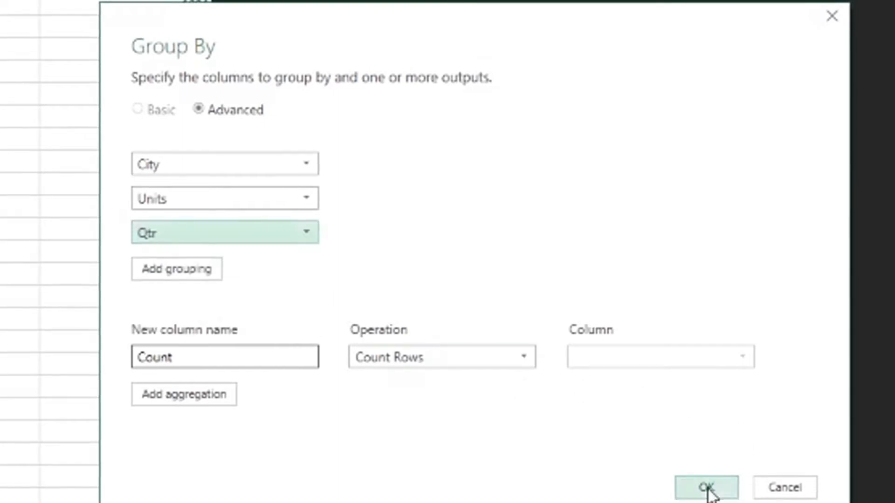
Set the Count column's operation to All Rows and apply the grouping
{"action": "left_click", "coordinate": [475, 359]}
{"action": "left_click", "coordinate": [410, 502]}
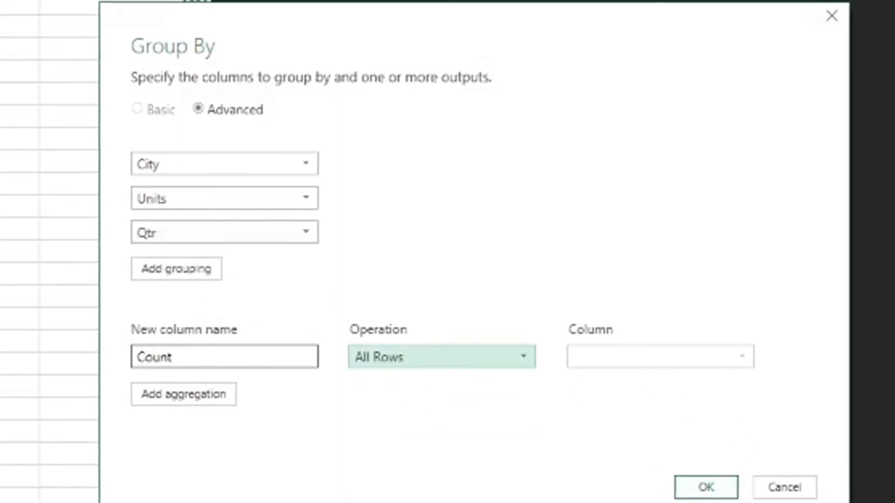
{"action": "left_click", "coordinate": [713, 493]}
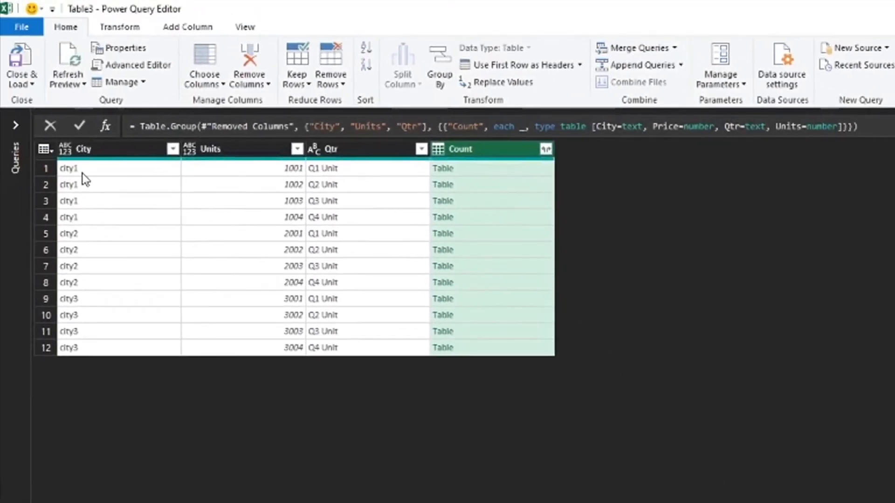
Examine the first grouped row's City, Units and Qtr values and its nested Count table
{"action": "left_click", "coordinate": [94, 169]}
{"action": "left_click", "coordinate": [231, 177]}
{"action": "right_click", "coordinate": [230, 177]}
{"action": "left_click", "coordinate": [383, 179]}
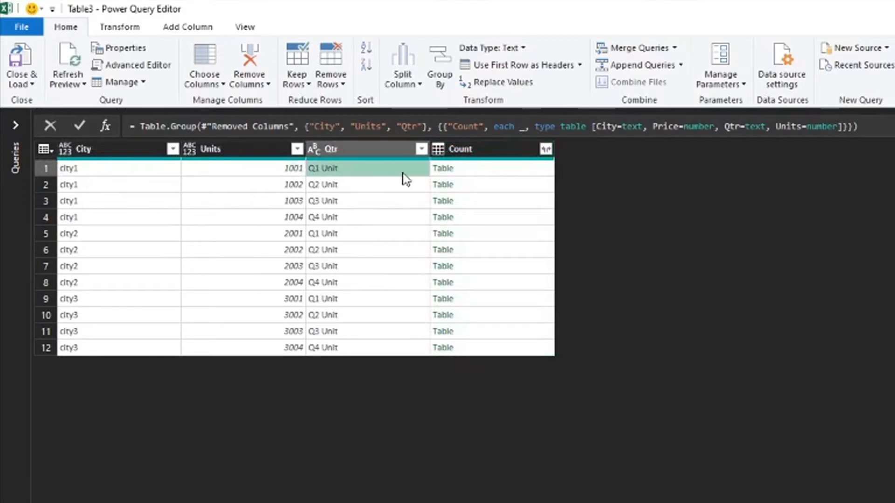
{"action": "left_click", "coordinate": [519, 172]}
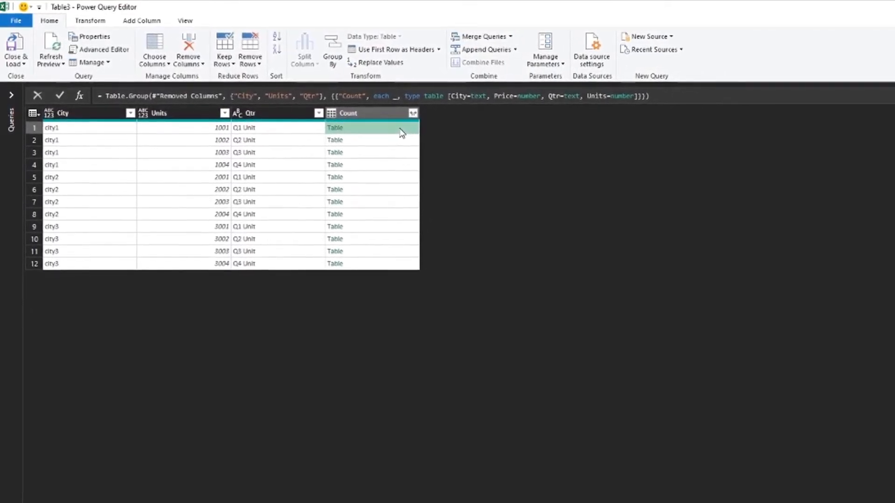
Add an index column starting at 0 and wrap its formula in Table.TransformColumns, ready for a second argument
{"action": "left_click", "coordinate": [129, 22]}
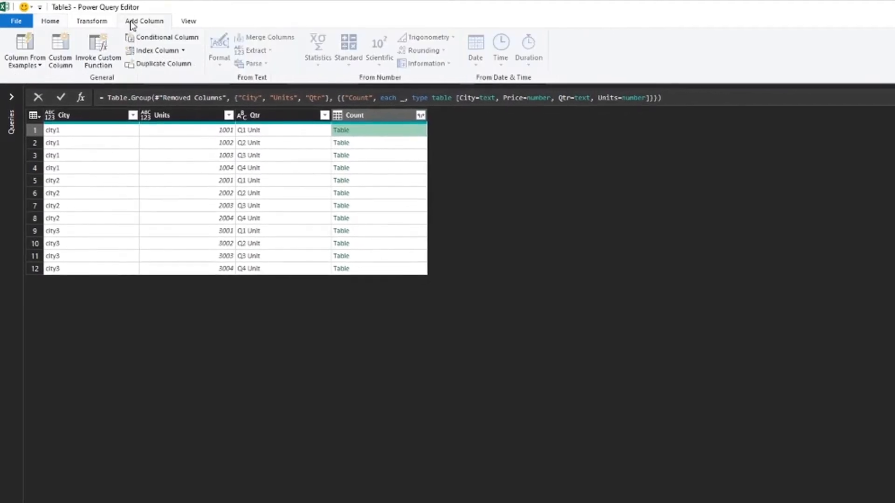
{"action": "left_click", "coordinate": [145, 51]}
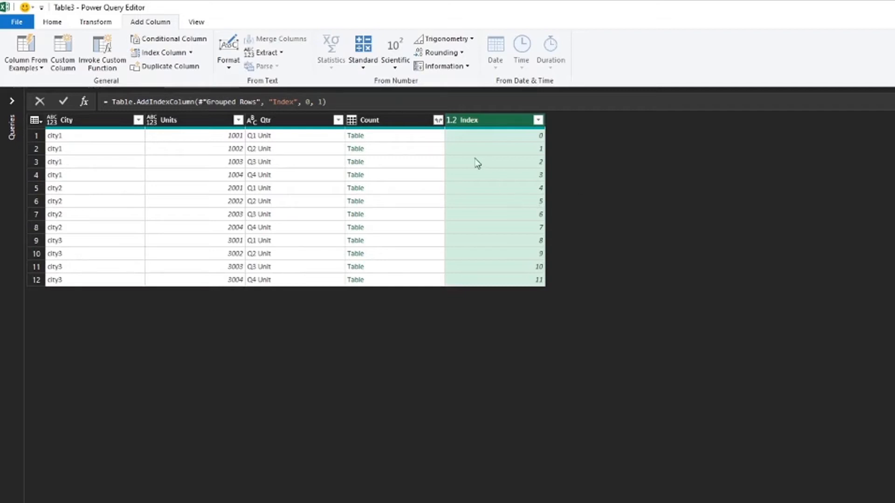
{"action": "left_click", "coordinate": [112, 102]}
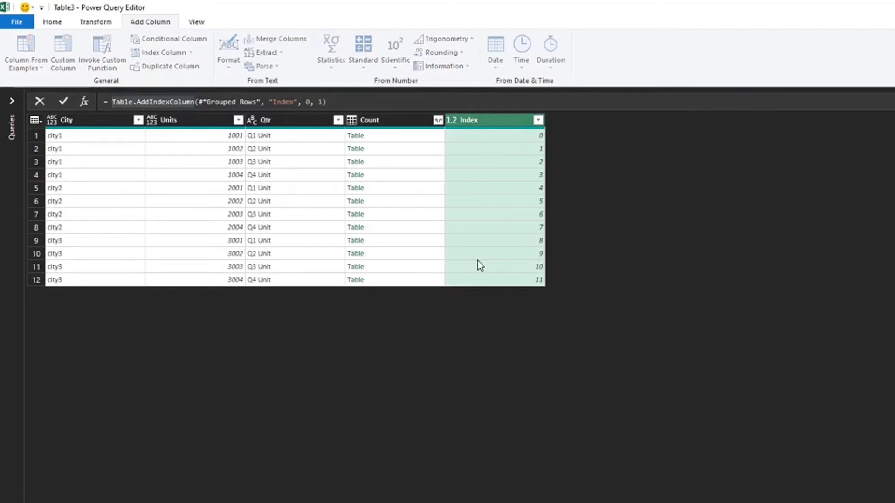
{"action": "type", "text": "Table.TransformColumns("}
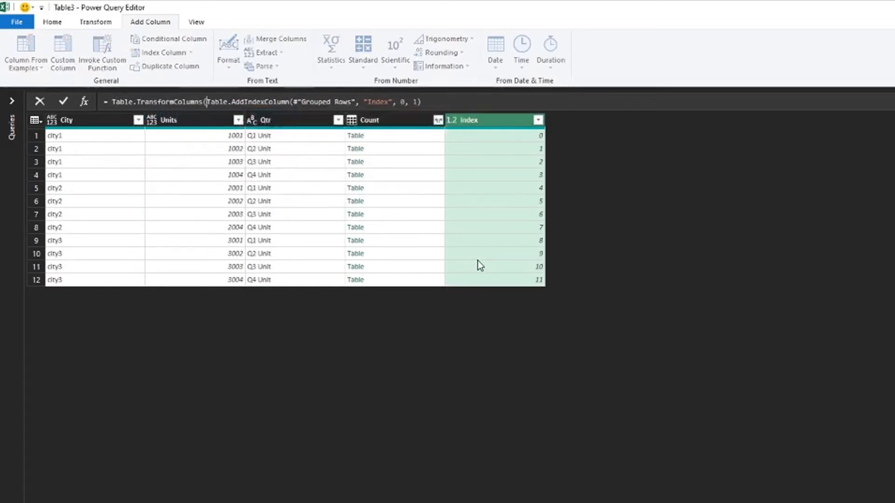
{"action": "left_click", "coordinate": [503, 102]}
{"action": "type", "text": ","}
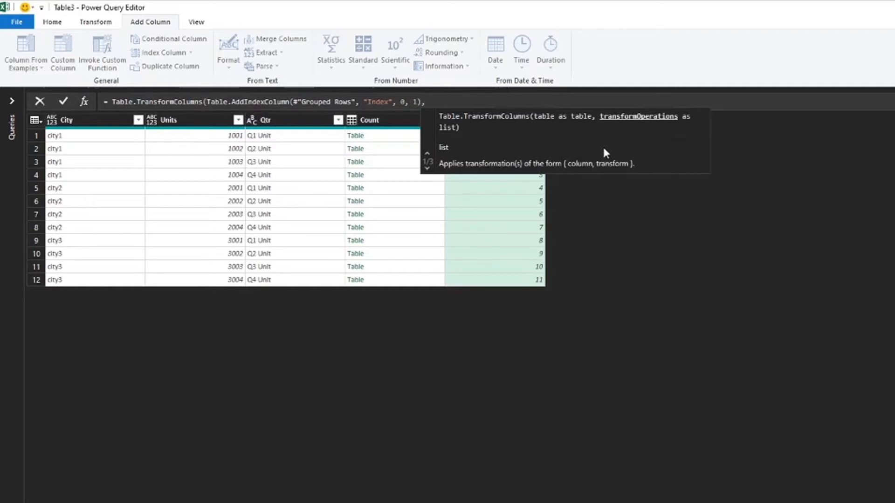
Complete the Table.TransformColumns formula with {{"Index", each Number.Mod(_,4)}} and apply it to the Index column
{"action": "type", "text": "{"}
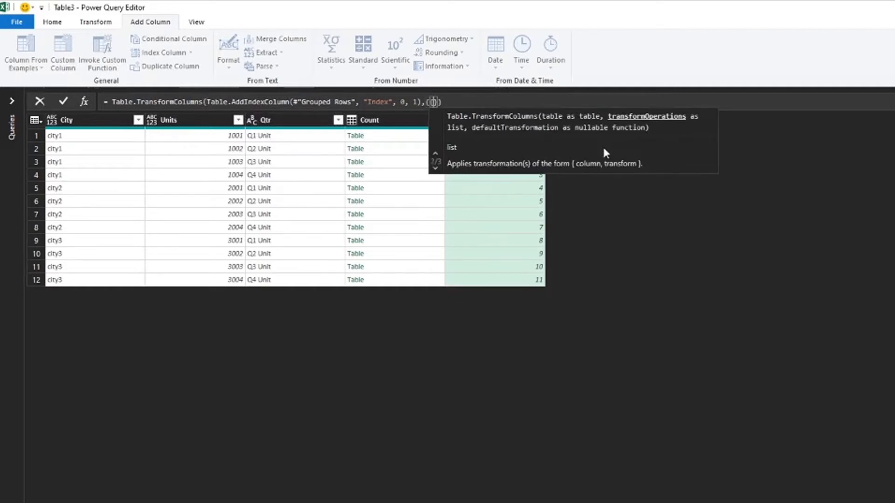
{"action": "type", "text": "{\"Index"}
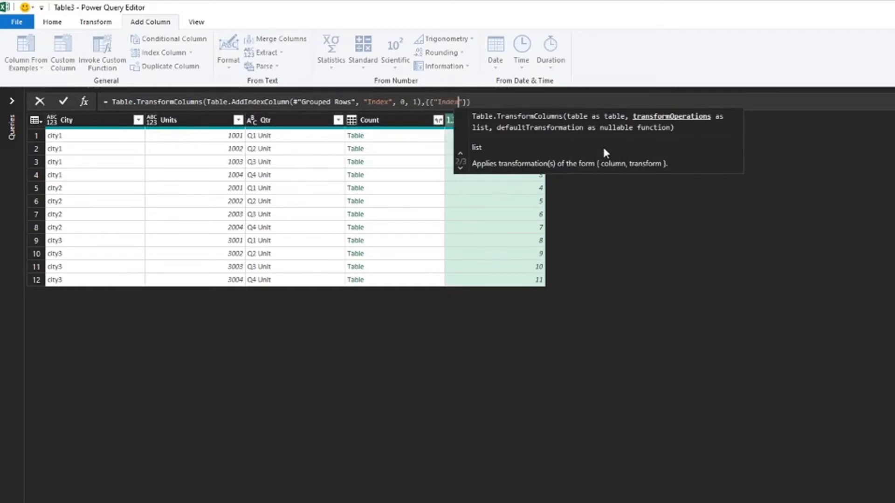
{"action": "key", "text": "Right"}
{"action": "key", "text": "Right"}
{"action": "key", "text": "Left"}
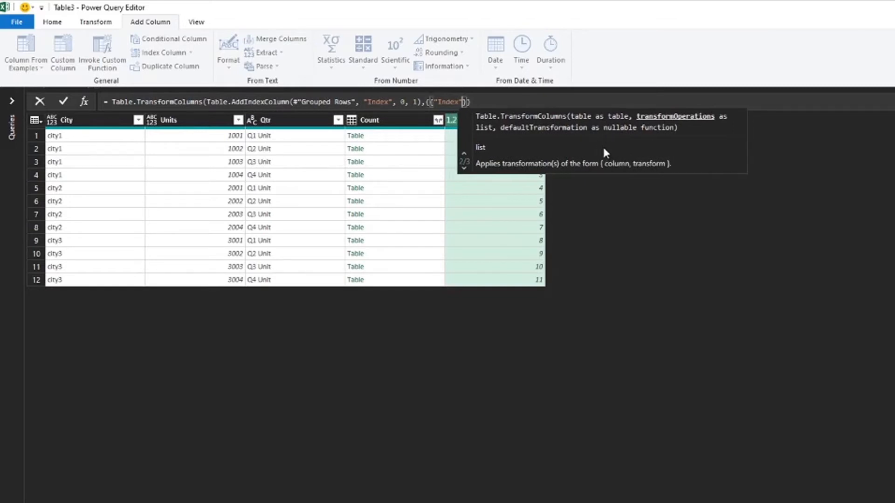
{"action": "type", "text": ", each Nu"}
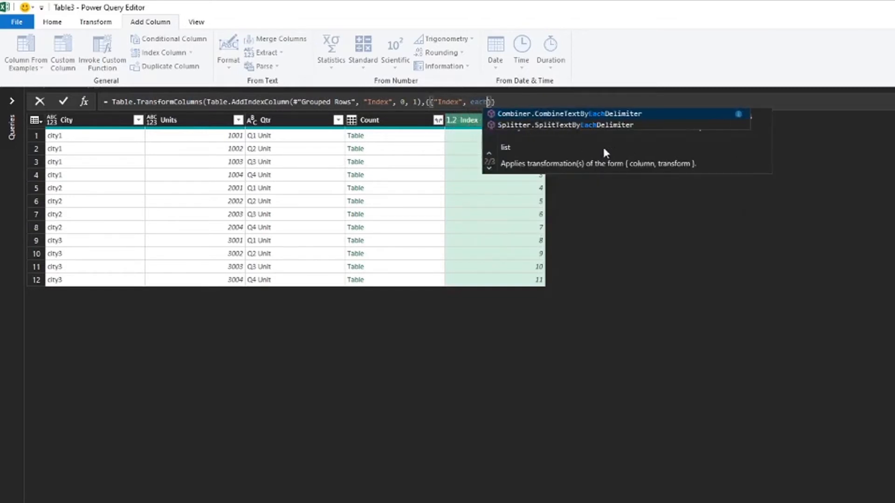
{"action": "type", "text": "mber.Mod("}
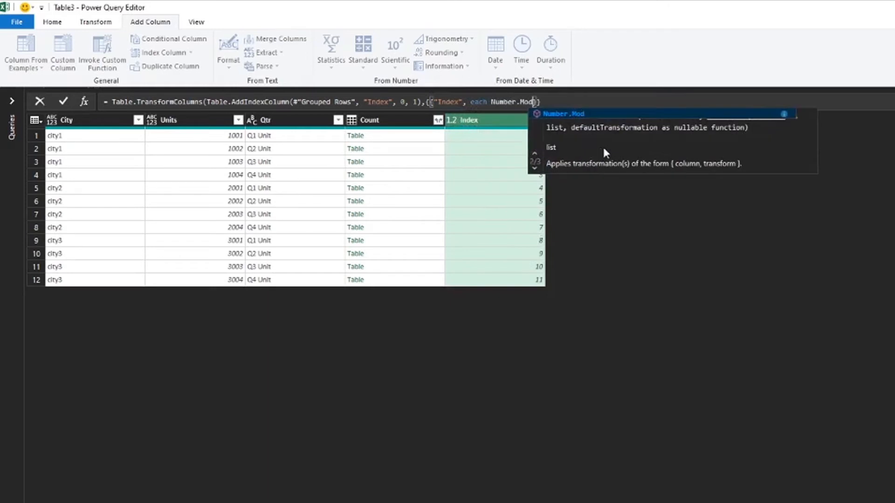
{"action": "type", "text": "_,3"}
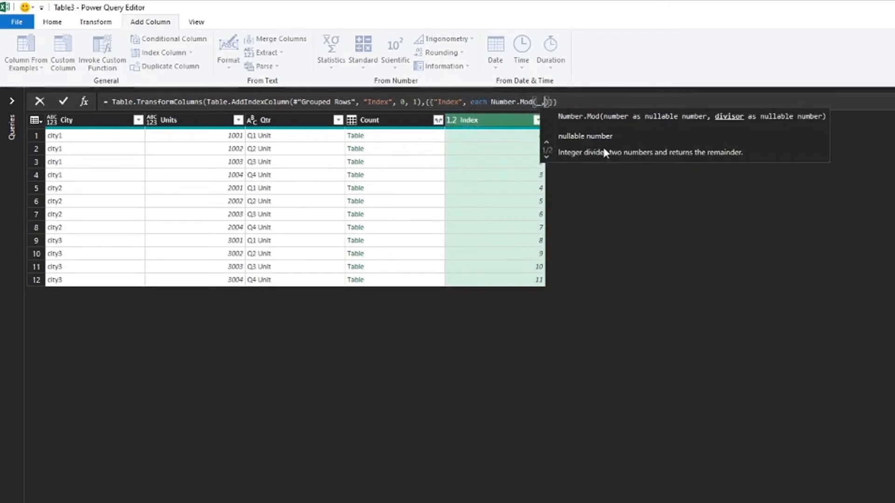
{"action": "key", "text": "BackSpace"}
{"action": "type", "text": "4"}
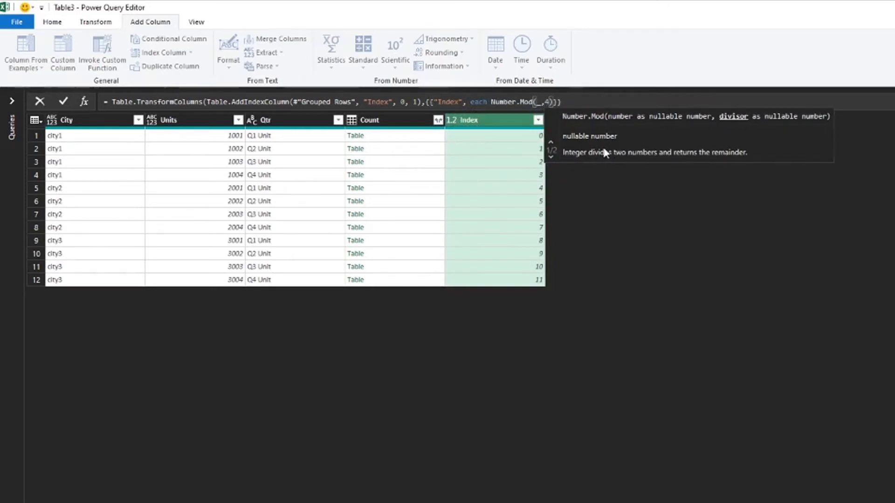
{"action": "key", "text": "Right"}
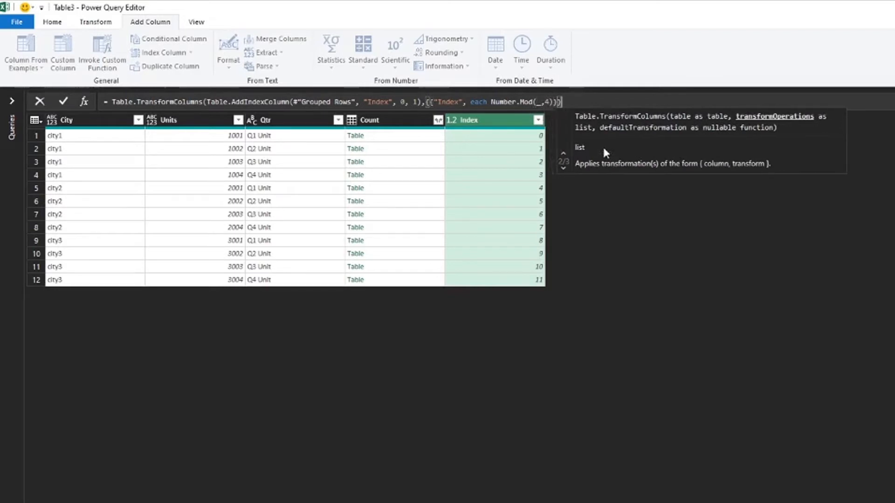
{"action": "type", "text": "}"}
{"action": "key", "text": "Return"}
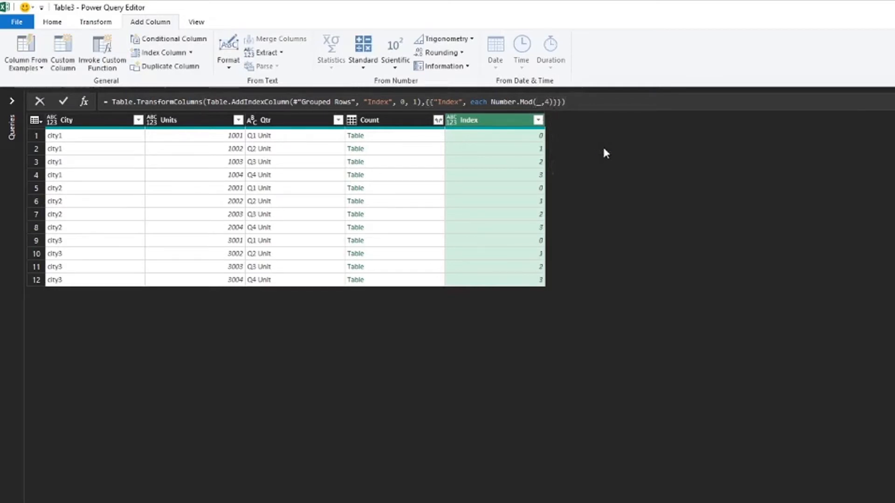
{"action": "left_click", "coordinate": [508, 162]}
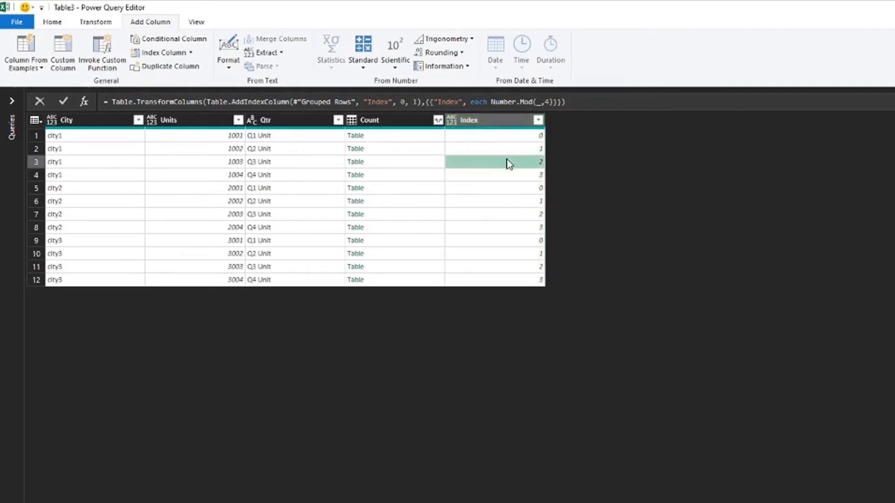
{"action": "left_click", "coordinate": [529, 138]}
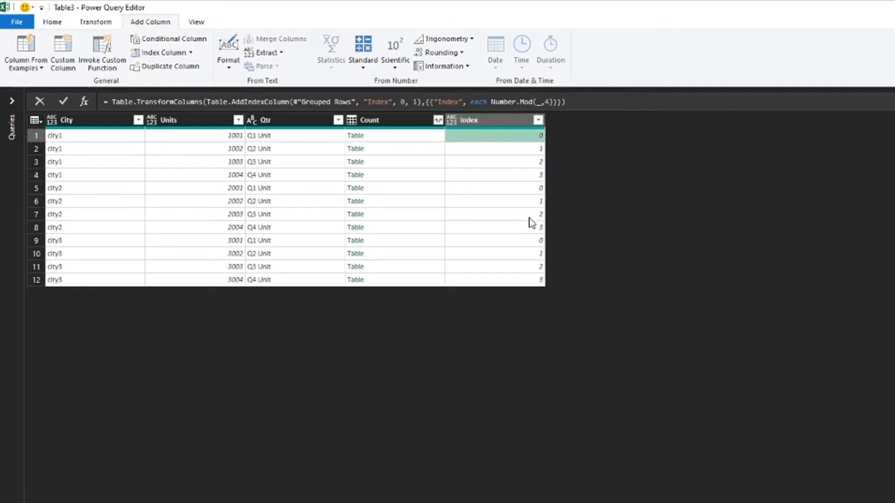
Add a custom column with the formula Table.Column([Count],"Price"), keeping the column name Custom
{"action": "left_click", "coordinate": [409, 138]}
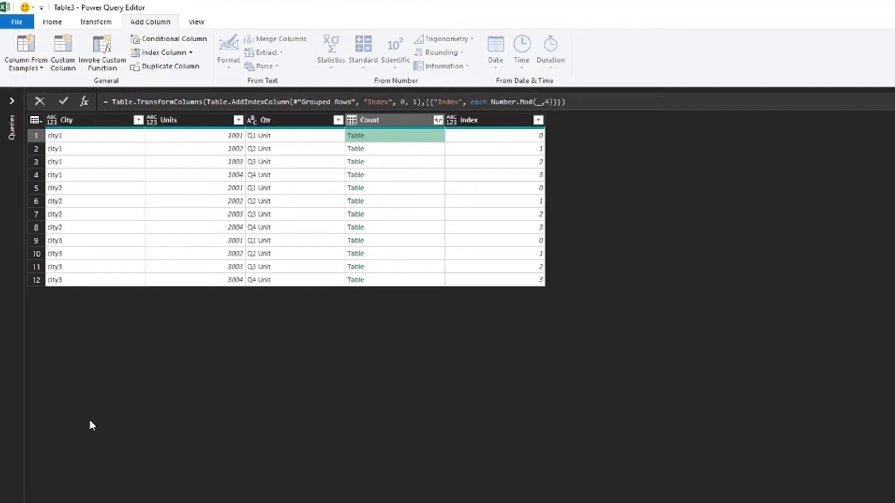
{"action": "left_click", "coordinate": [95, 23]}
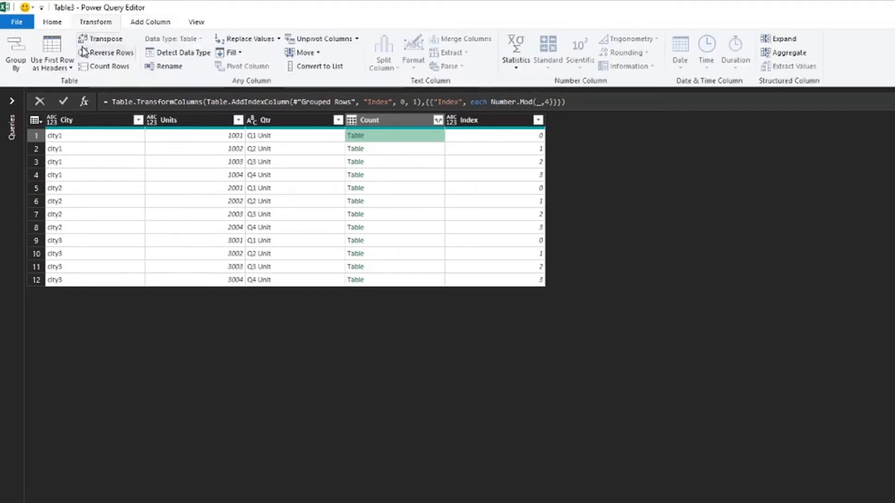
{"action": "left_click", "coordinate": [150, 22]}
{"action": "left_click", "coordinate": [63, 55]}
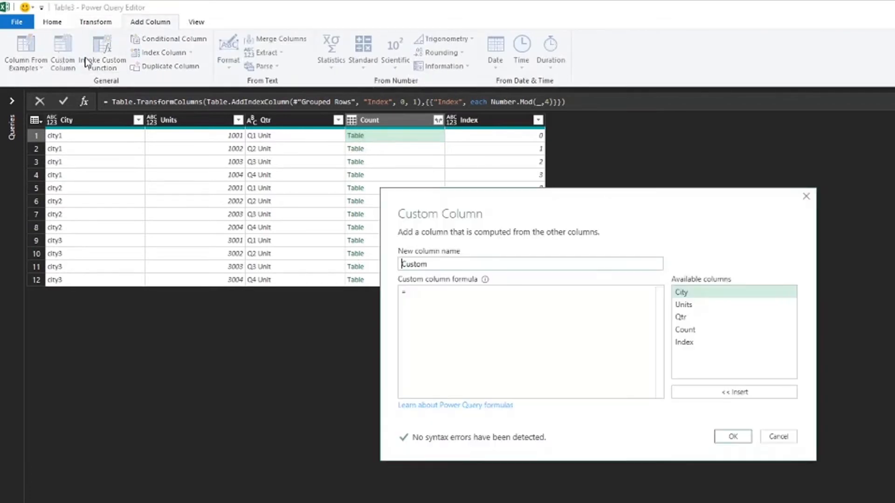
{"action": "left_click", "coordinate": [469, 295]}
{"action": "type", "text": "Table.Column("}
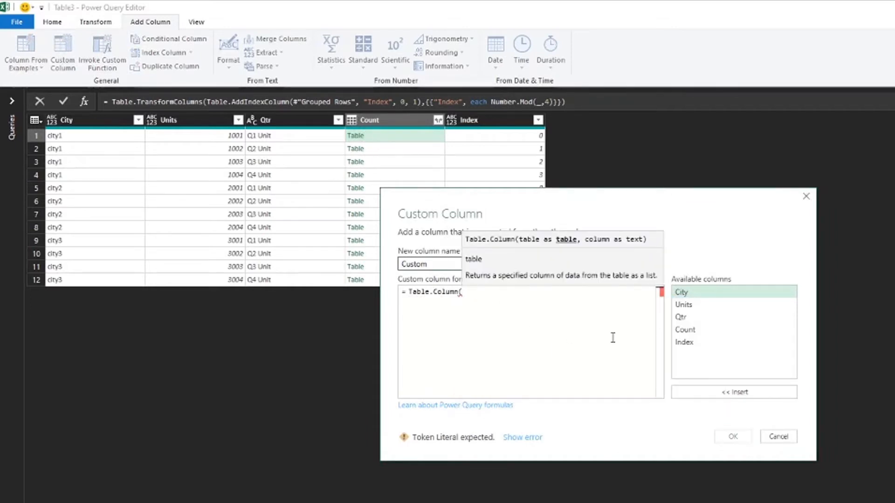
{"action": "double_click", "coordinate": [685, 329]}
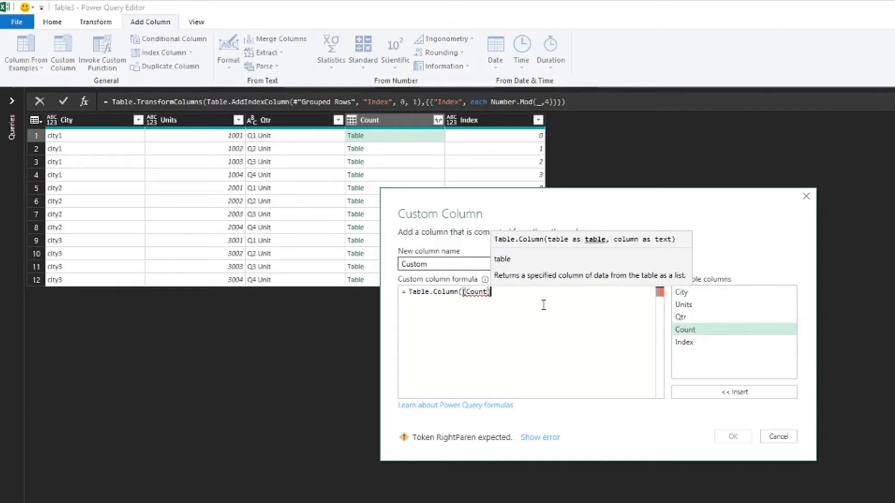
{"action": "type", "text": ","}
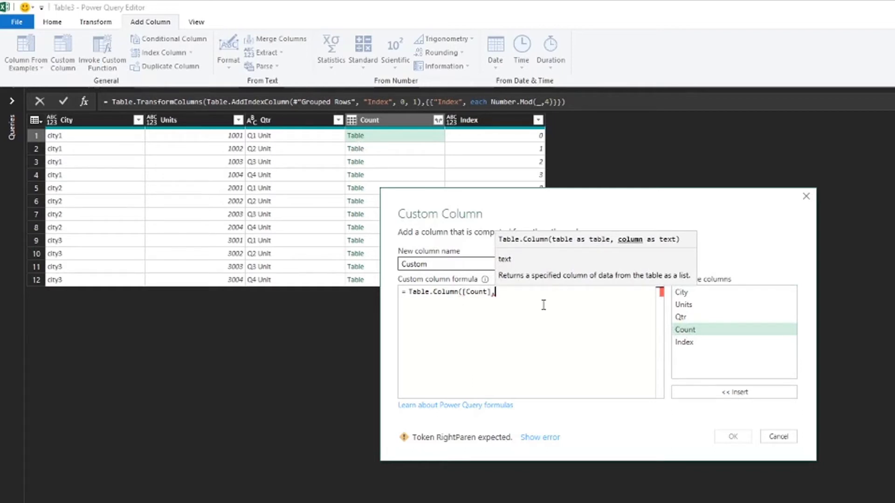
{"action": "type", "text": "\"Price"}
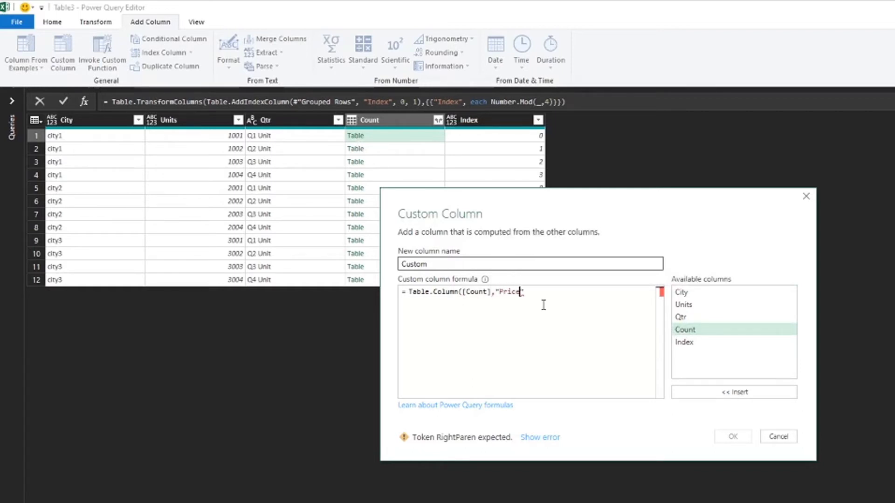
{"action": "type", "text": "\")"}
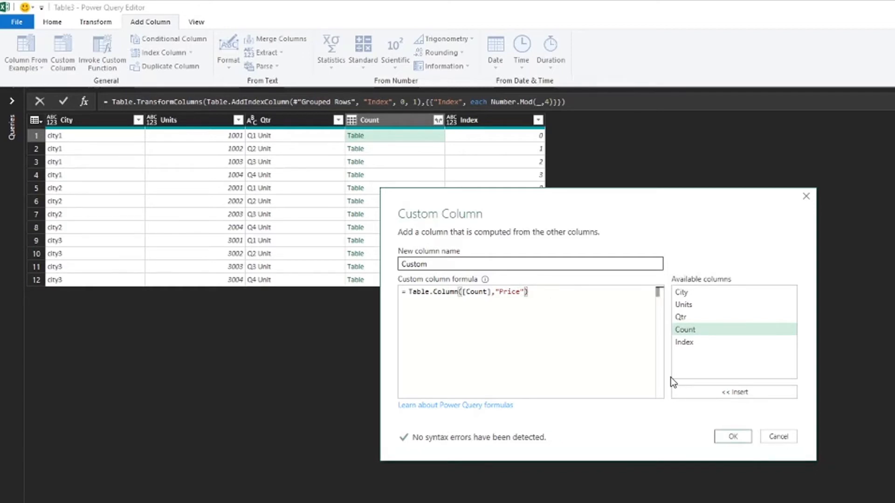
{"action": "left_click", "coordinate": [728, 436]}
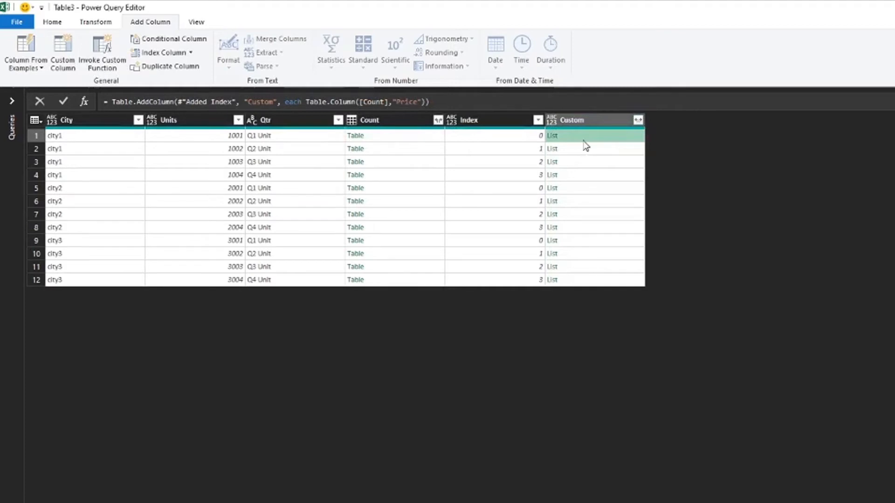
Examine the Index values of the first six rows and the first row's nested list in the Custom column
{"action": "left_click", "coordinate": [503, 140]}
{"action": "left_click", "coordinate": [499, 152]}
{"action": "left_click", "coordinate": [496, 164]}
{"action": "left_click", "coordinate": [493, 177]}
{"action": "left_click", "coordinate": [491, 189]}
{"action": "left_click", "coordinate": [488, 202]}
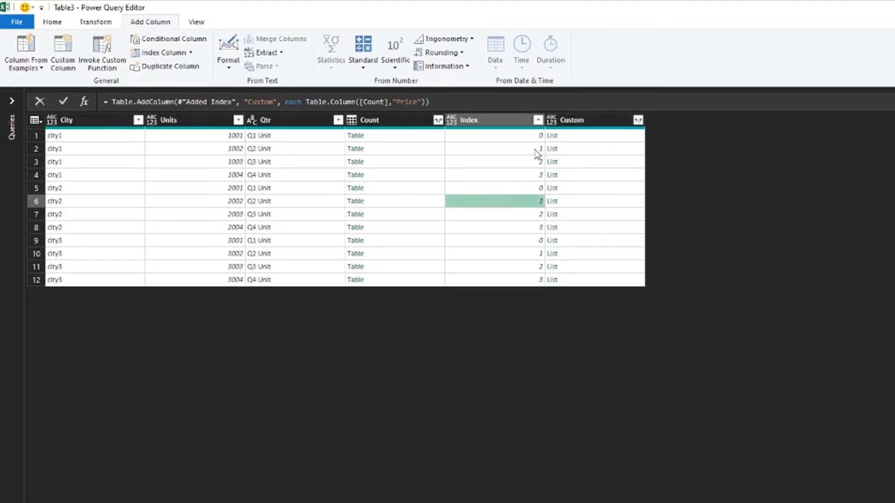
{"action": "left_click", "coordinate": [575, 136]}
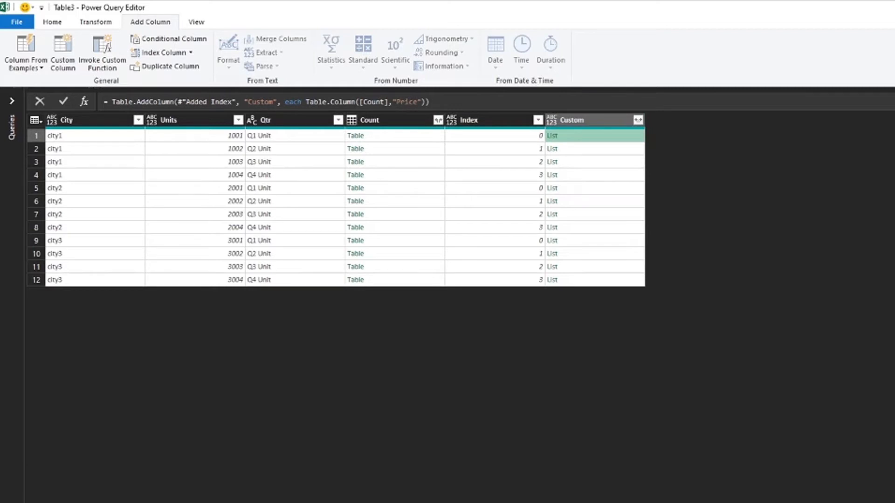
Extend the custom column formula to Table.Column([Count],"Price"){[Index]} and apply it
{"action": "left_click_drag", "start_coordinate": [591, 198], "coordinate": [387, 118]}
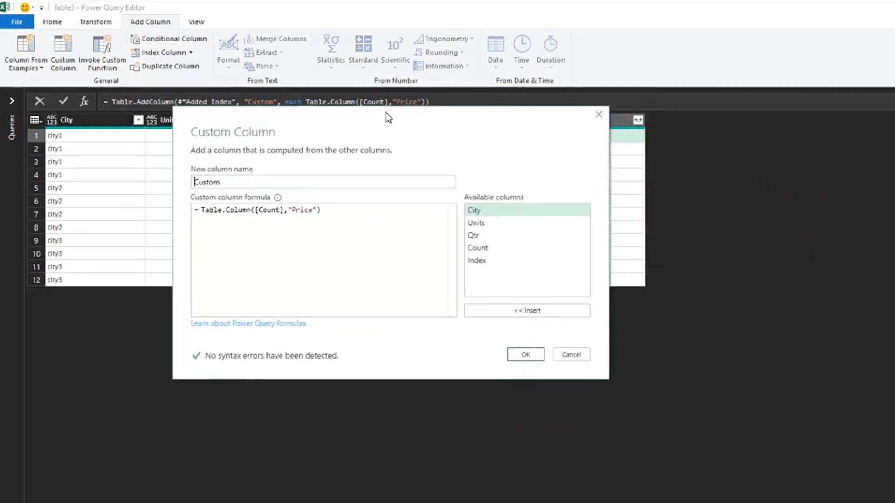
{"action": "left_click", "coordinate": [333, 210]}
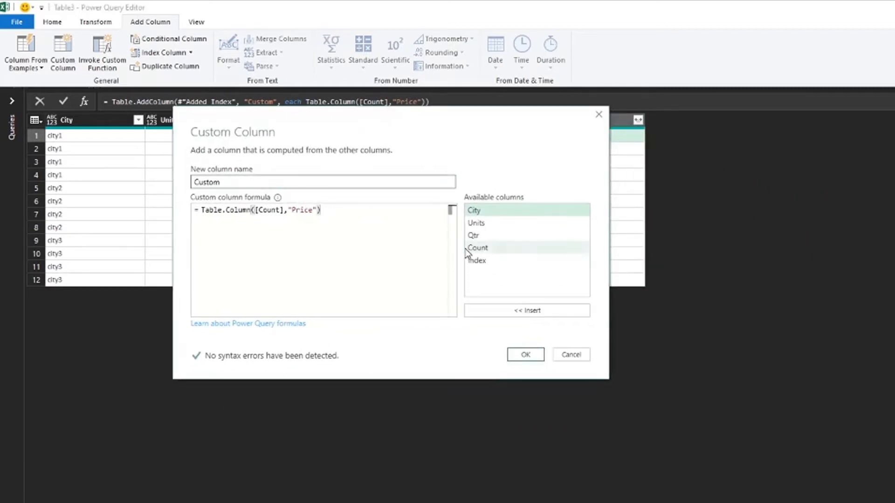
{"action": "type", "text": "{"}
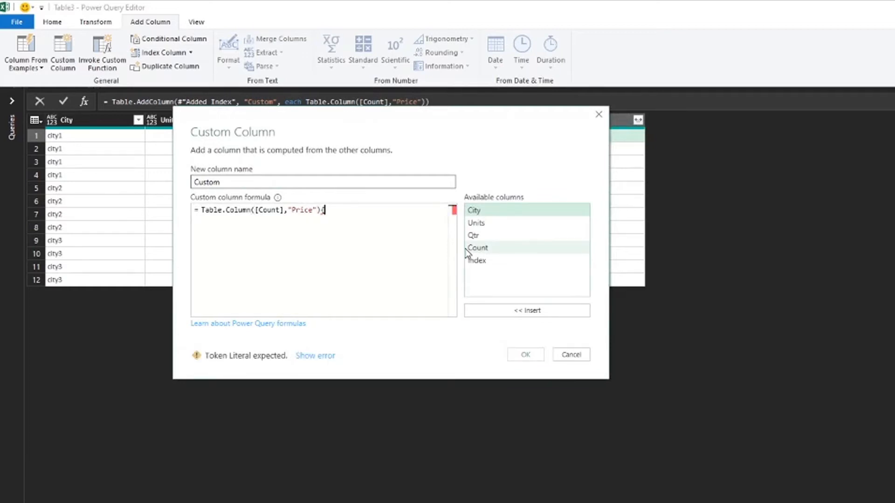
{"action": "type", "text": "["}
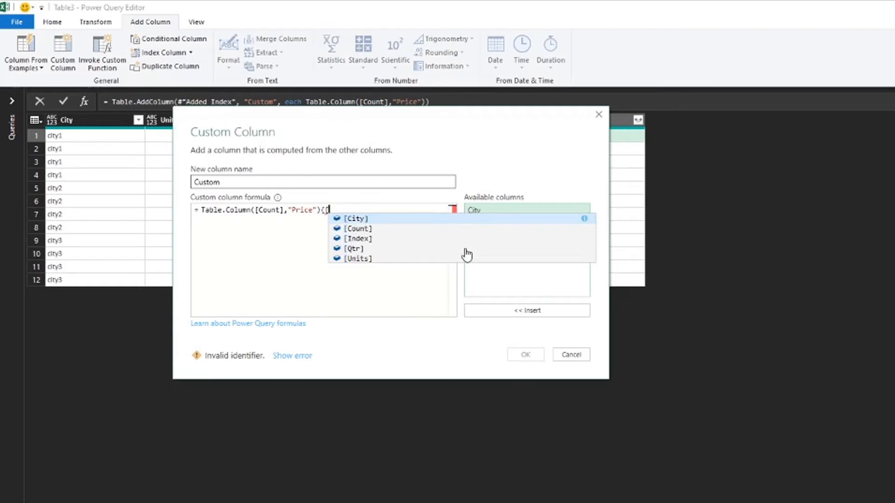
{"action": "key", "text": "Down"}
{"action": "key", "text": "Down"}
{"action": "key", "text": "Return"}
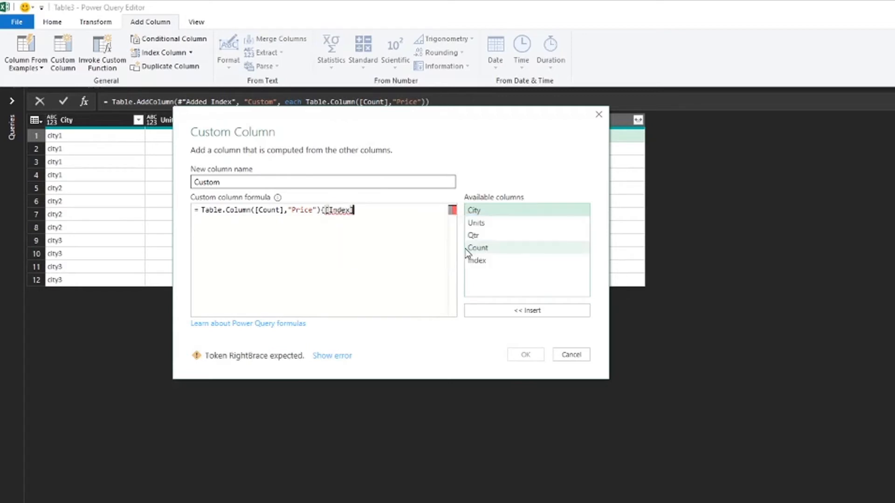
{"action": "type", "text": "}"}
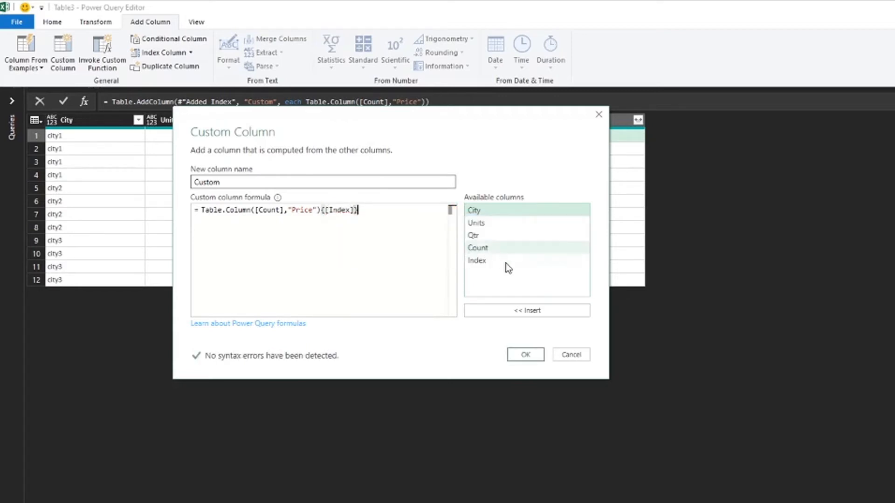
{"action": "left_click", "coordinate": [528, 357]}
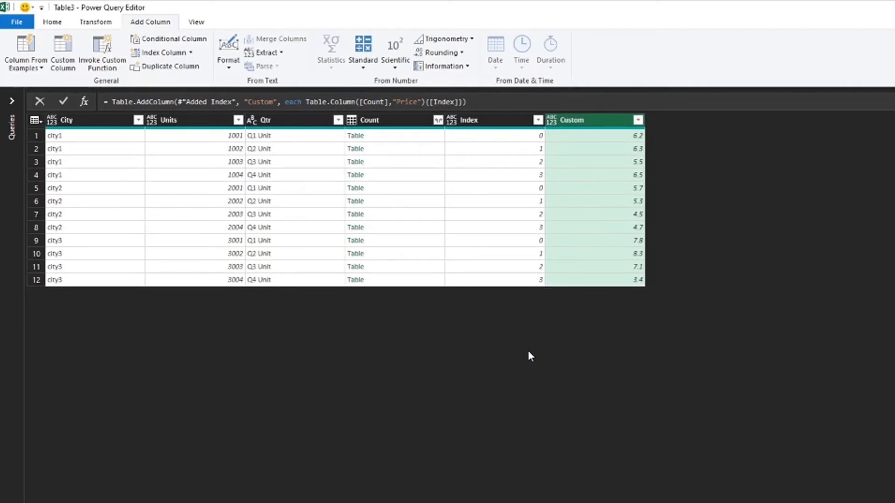
Remove the Index and Count columns from the query
{"action": "left_click", "coordinate": [504, 123]}
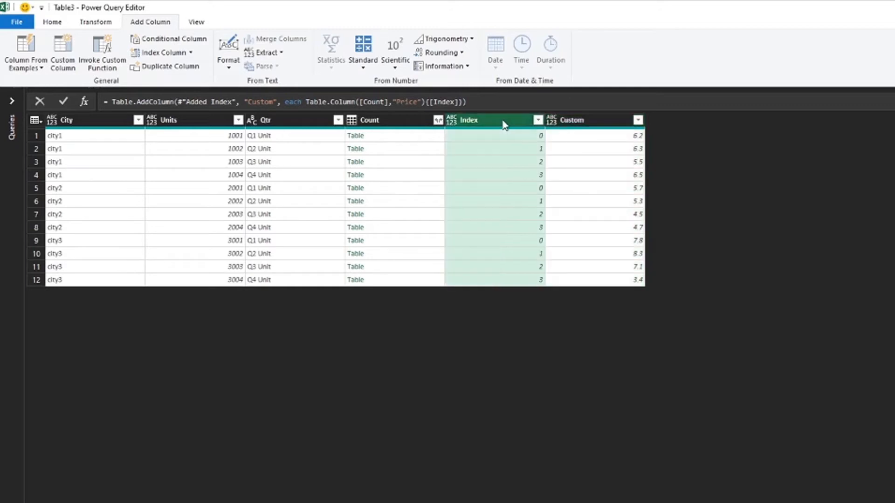
{"action": "left_click", "coordinate": [387, 121], "text": "ctrl"}
{"action": "right_click", "coordinate": [387, 121]}
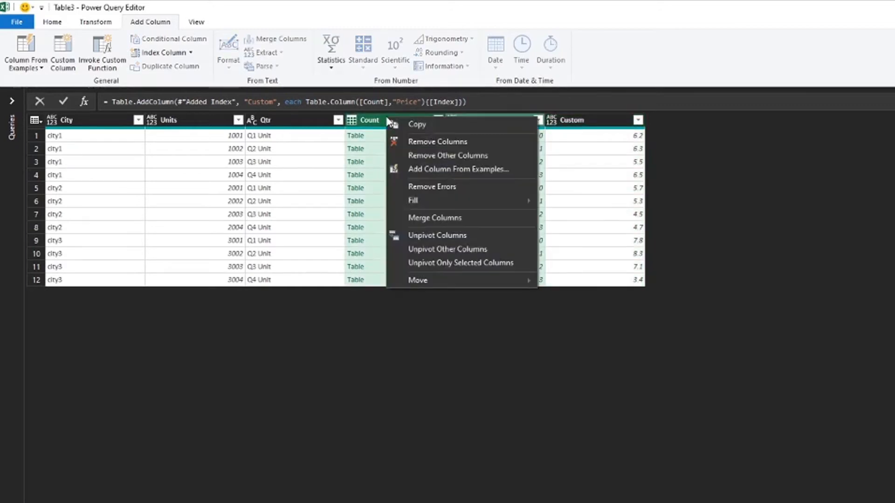
{"action": "left_click", "coordinate": [434, 142]}
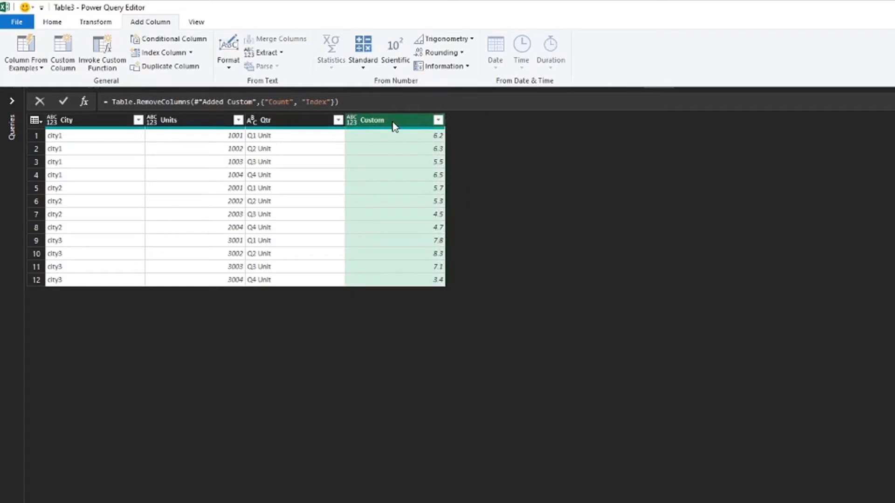
Rename the Custom column as Price and move the Qtr column between City and Units
{"action": "double_click", "coordinate": [393, 121]}
{"action": "type", "text": "Price"}
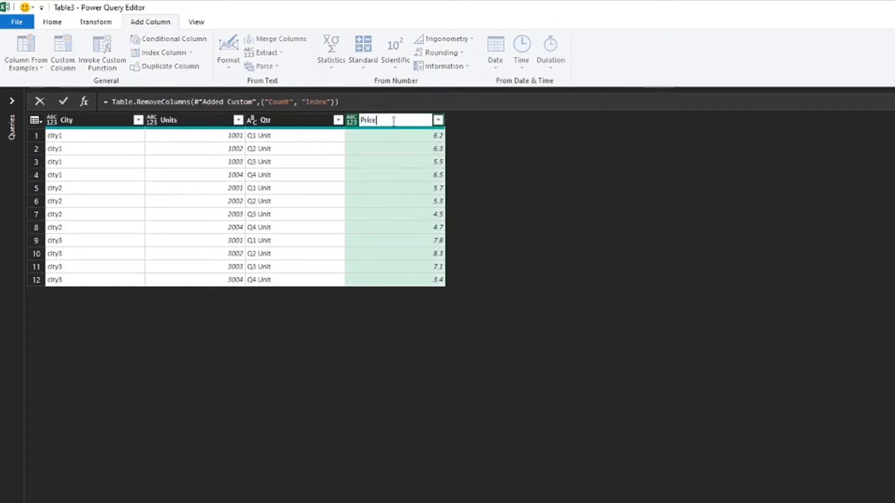
{"action": "key", "text": "Return"}
{"action": "left_click_drag", "start_coordinate": [303, 122], "coordinate": [187, 129]}
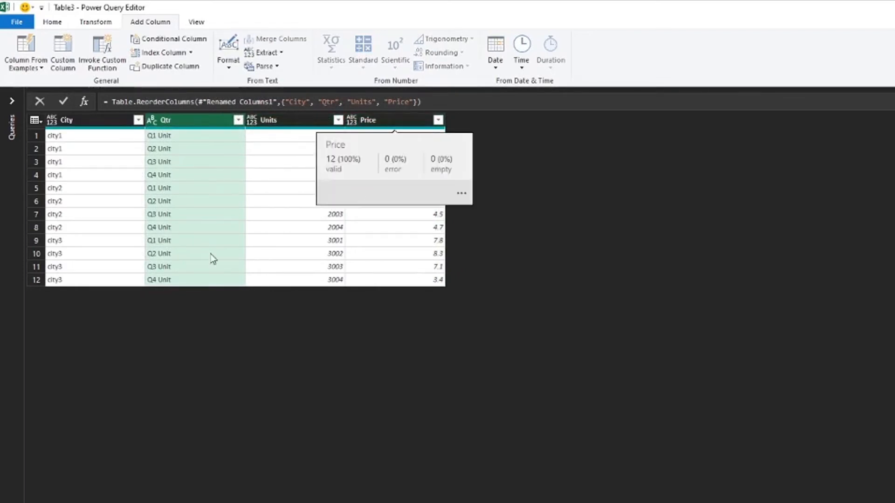
Extract the first 2 characters of the Qtr column's text in place
{"action": "left_click", "coordinate": [210, 230]}
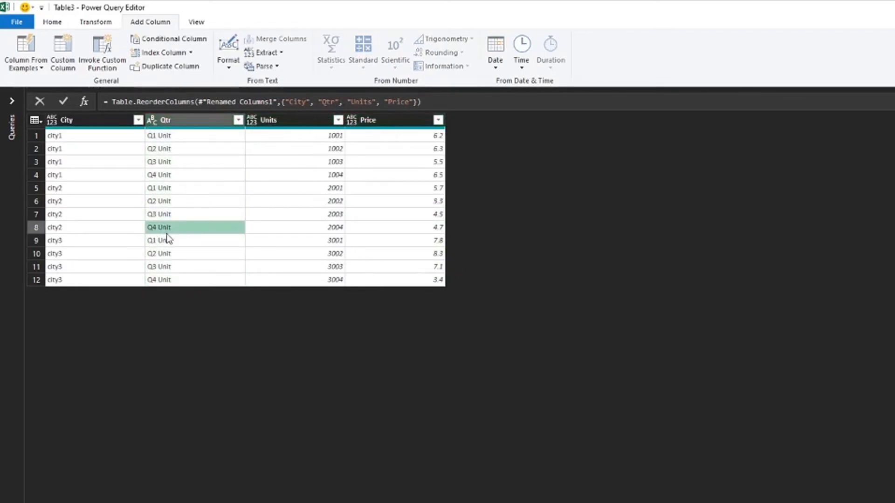
{"action": "left_click", "coordinate": [188, 120]}
{"action": "left_click", "coordinate": [105, 24]}
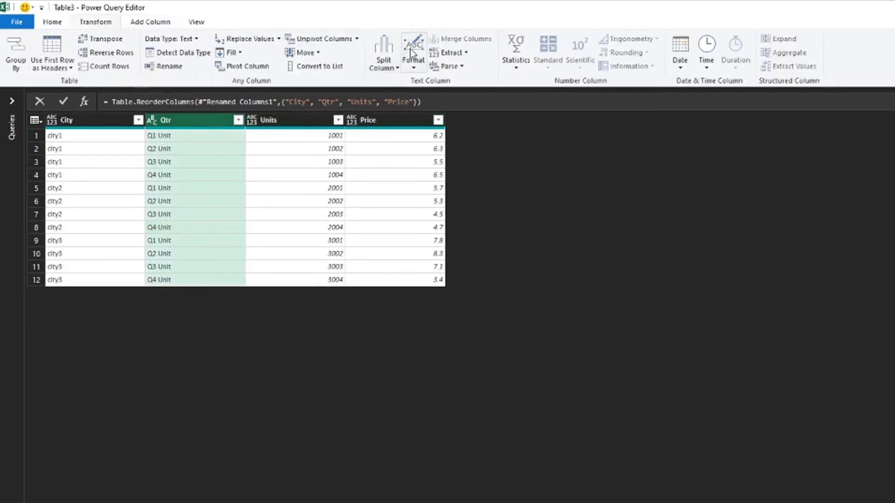
{"action": "left_click", "coordinate": [451, 52]}
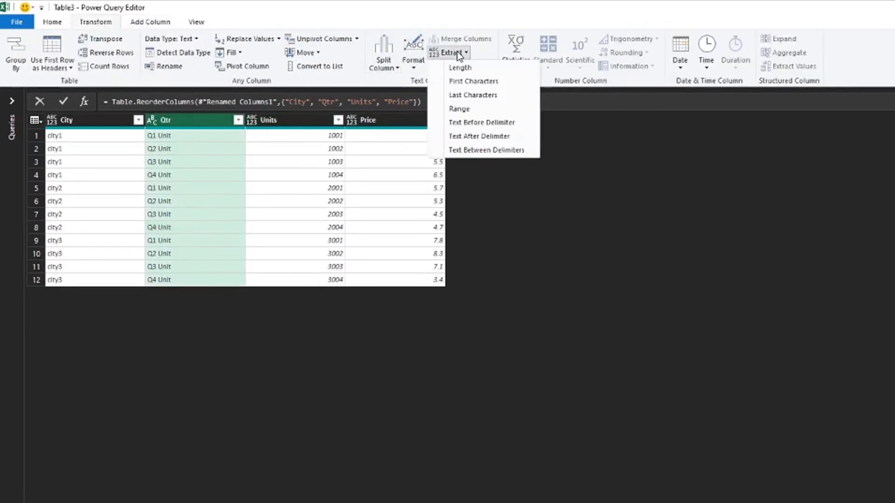
{"action": "left_click", "coordinate": [467, 82]}
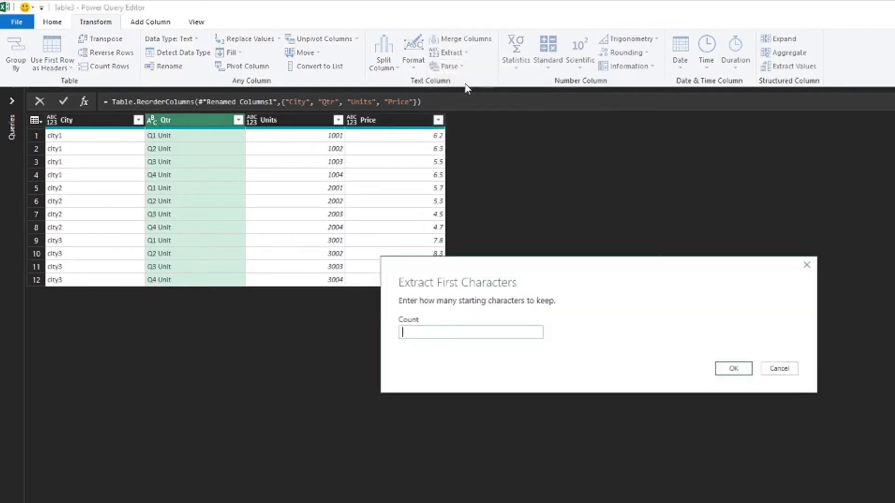
{"action": "left_click", "coordinate": [733, 368]}
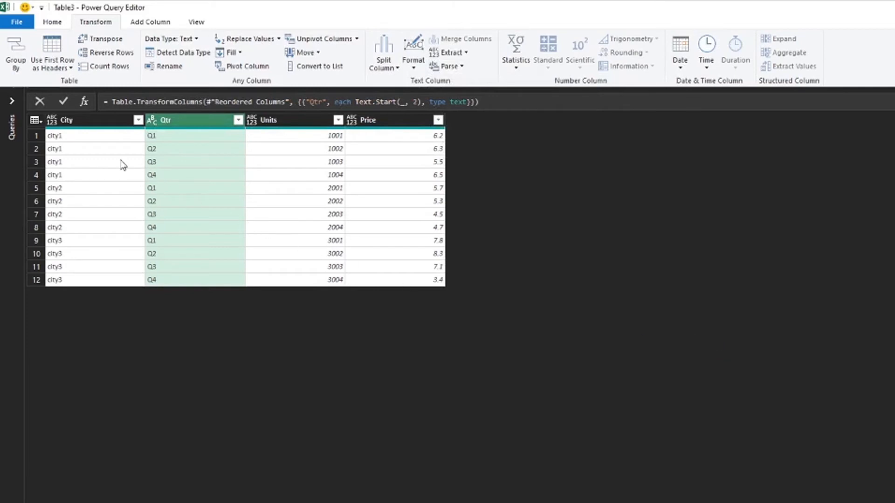
Examine the City, Qtr, Units and Price values in the city1 rows of the unpivoted table
{"action": "left_click", "coordinate": [91, 137]}
{"action": "left_click", "coordinate": [99, 149]}
{"action": "left_click", "coordinate": [99, 161]}
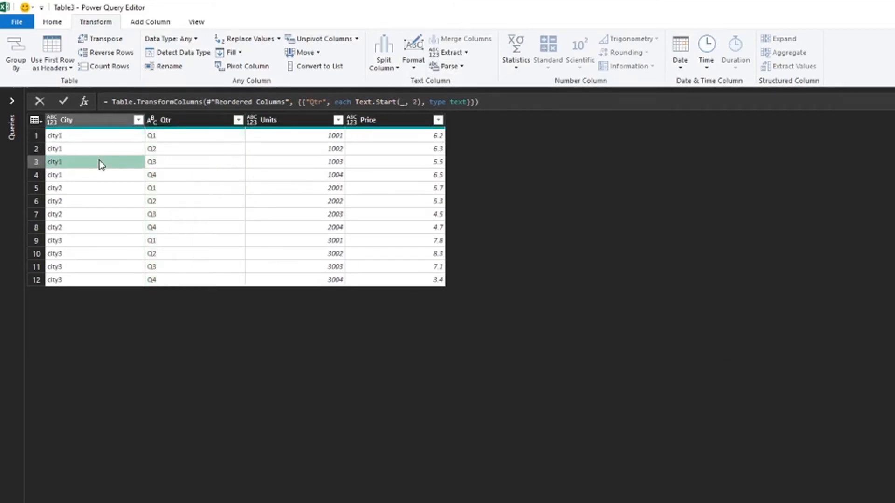
{"action": "left_click", "coordinate": [105, 177]}
{"action": "left_click", "coordinate": [172, 179]}
{"action": "left_click", "coordinate": [164, 138]}
{"action": "left_click", "coordinate": [174, 150]}
{"action": "left_click", "coordinate": [181, 163]}
{"action": "left_click", "coordinate": [300, 135]}
{"action": "left_click", "coordinate": [301, 149]}
{"action": "left_click", "coordinate": [312, 162]}
{"action": "left_click", "coordinate": [374, 136]}
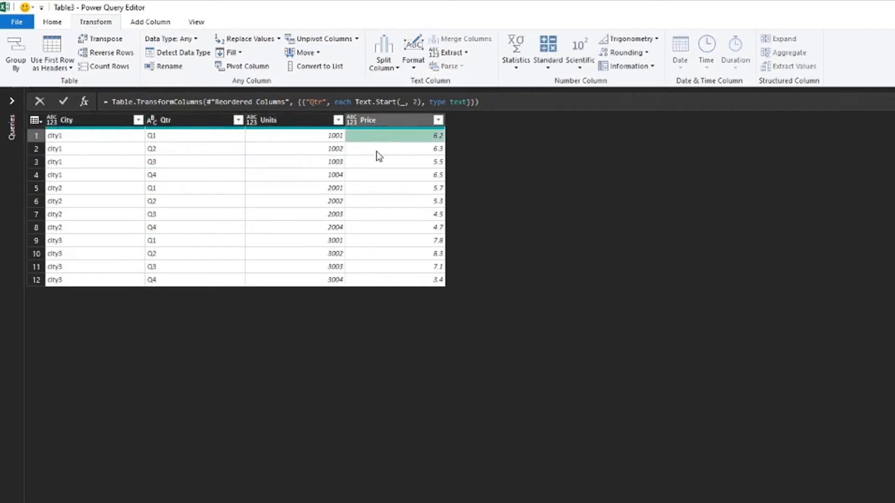
{"action": "left_click", "coordinate": [376, 149]}
{"action": "left_click", "coordinate": [377, 163]}
{"action": "left_click", "coordinate": [377, 176]}
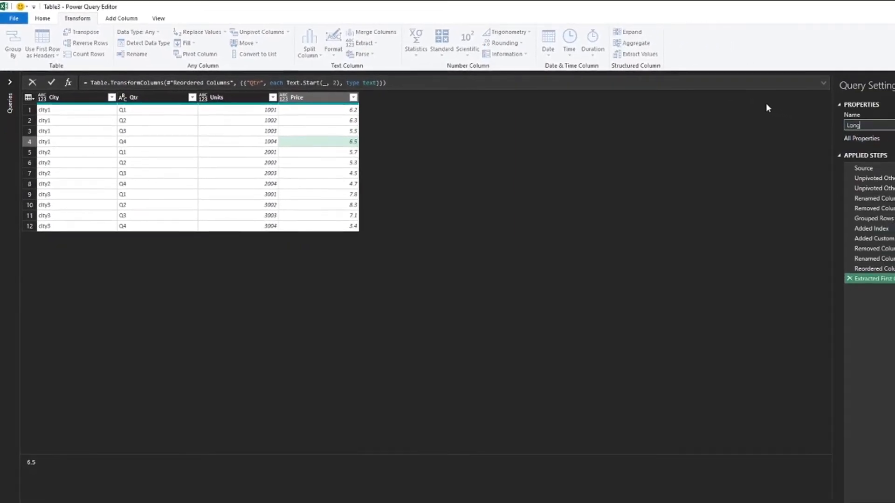
Rename the query as LongWay
{"action": "type", "text": "y"}
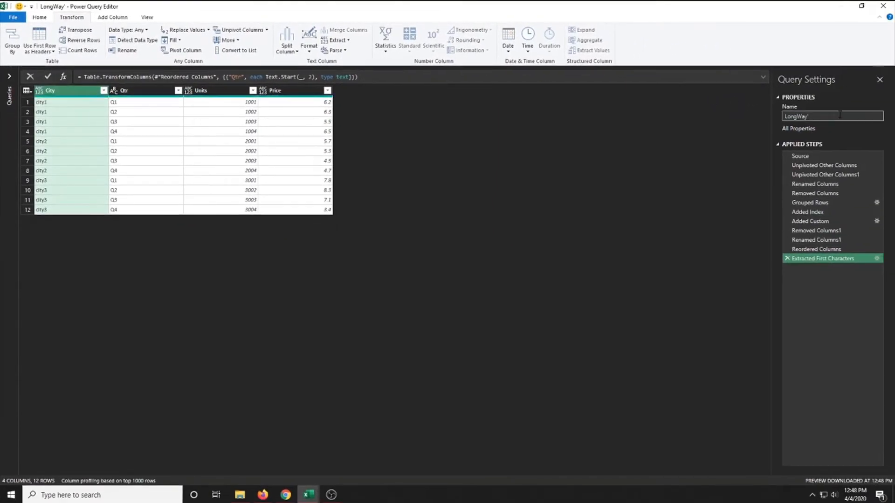
{"action": "key", "text": "Return"}
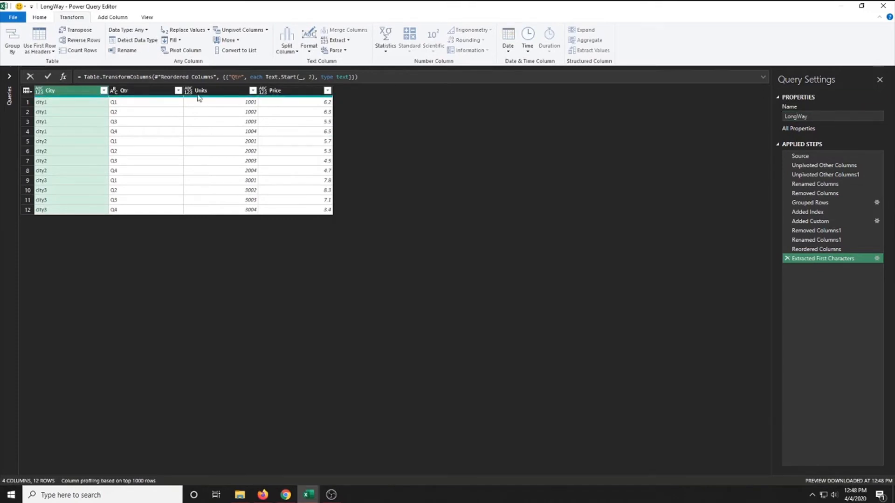
Duplicate the LongWay query and rename the copy as ShortWay
{"action": "left_click", "coordinate": [9, 76]}
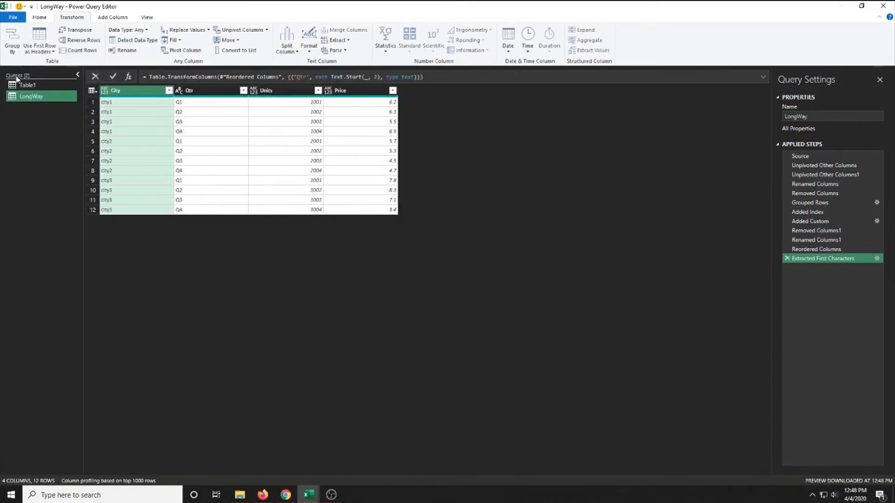
{"action": "right_click", "coordinate": [40, 98]}
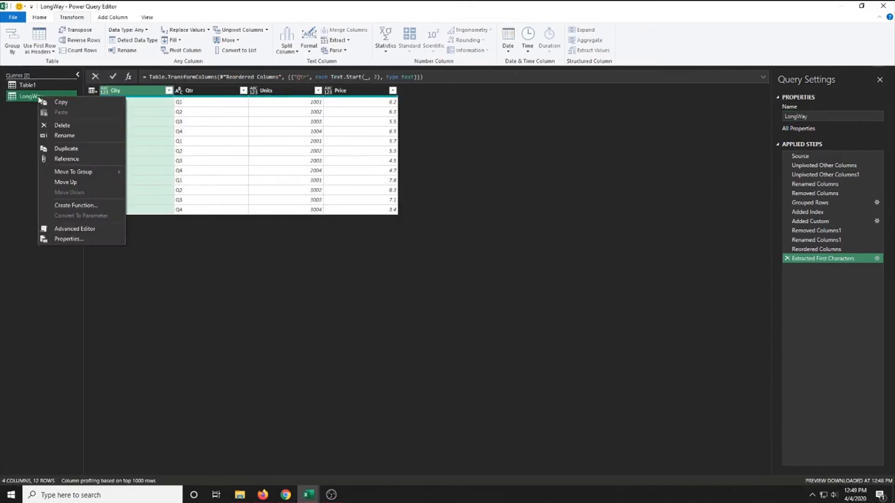
{"action": "left_click", "coordinate": [71, 148]}
{"action": "left_click_drag", "start_coordinate": [821, 116], "coordinate": [678, 89]}
{"action": "type", "text": "ShortWay"}
{"action": "key", "text": "Return"}
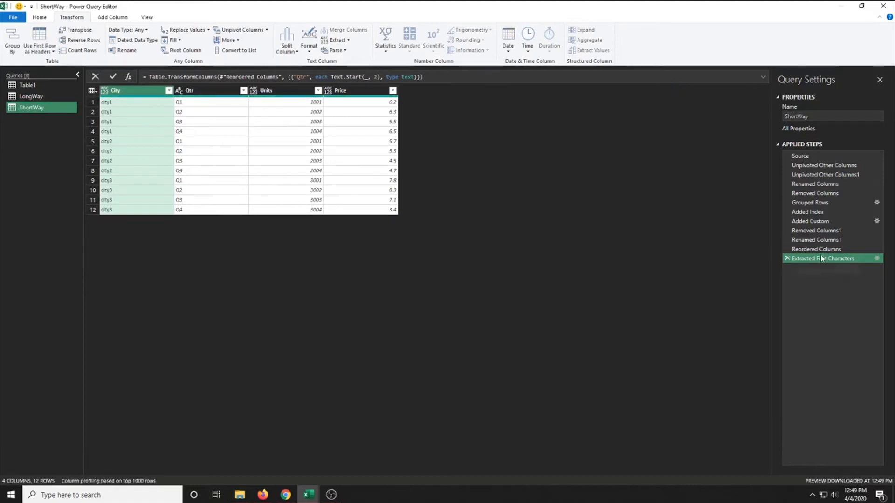
Delete all applied steps of ShortWay from the first Unpivoted Other Columns step until the end
{"action": "left_click", "coordinate": [802, 167]}
{"action": "right_click", "coordinate": [802, 168]}
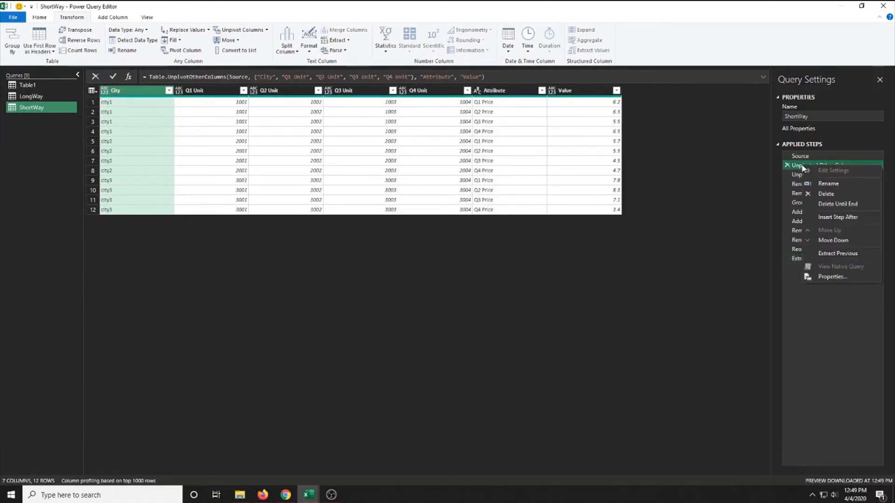
{"action": "left_click", "coordinate": [831, 206]}
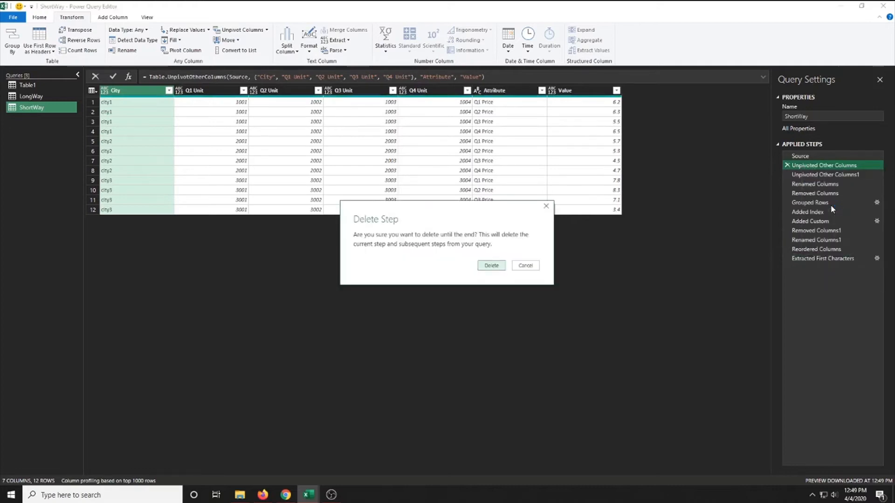
{"action": "left_click", "coordinate": [492, 265]}
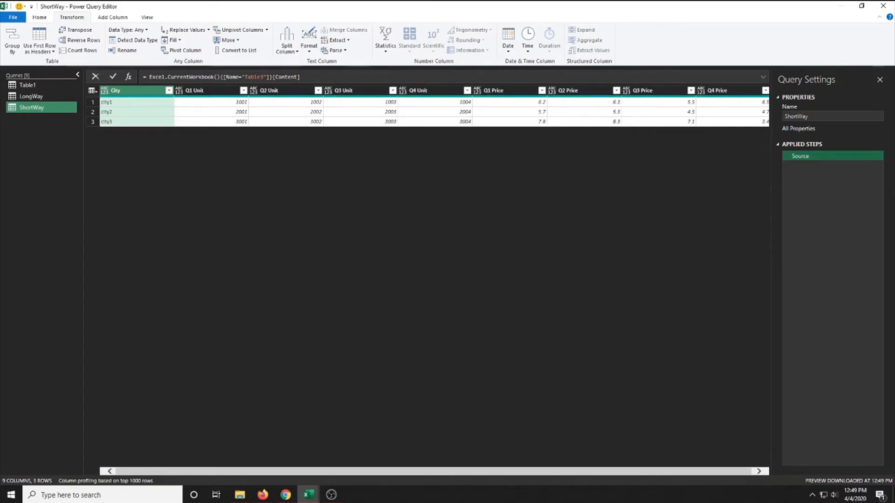
Inspect the city1 and city2 rows of the ShortWay source table
{"action": "key", "text": "alt+Tab"}
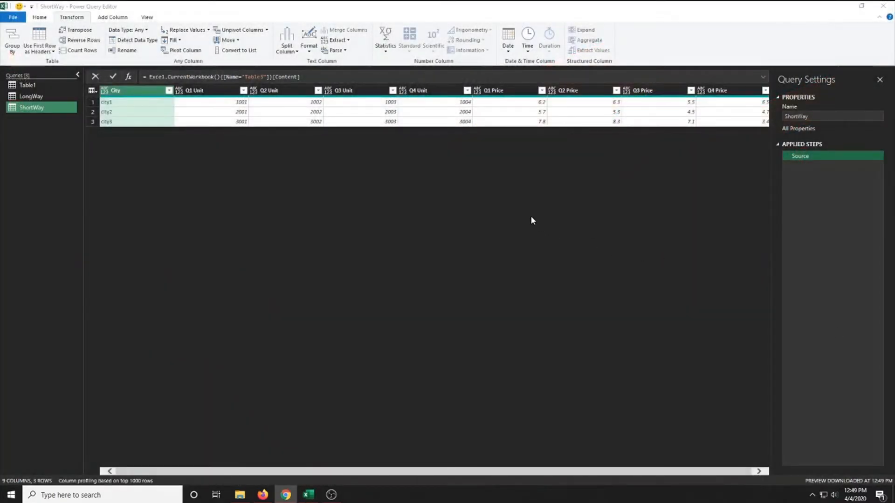
{"action": "left_click", "coordinate": [93, 102]}
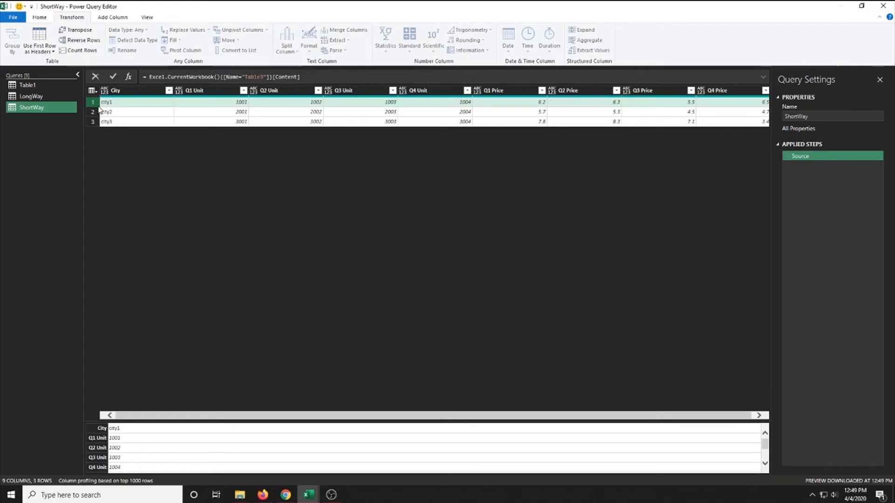
{"action": "left_click", "coordinate": [96, 114]}
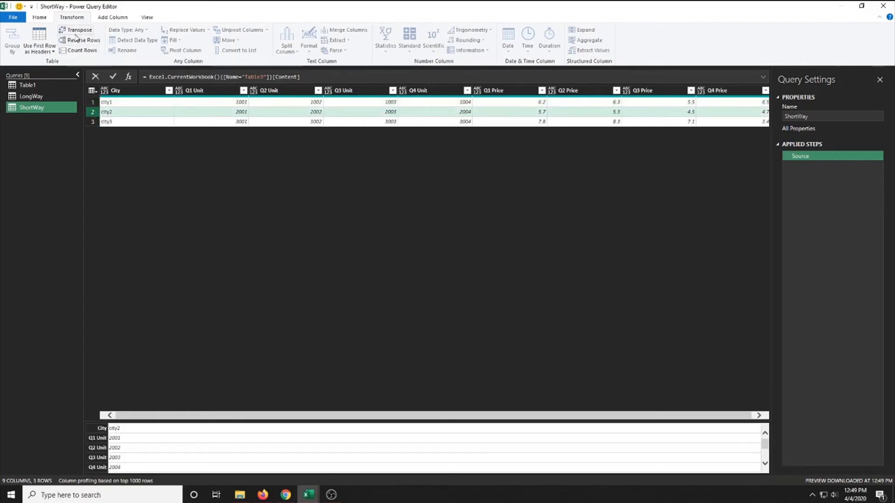
In the ShortWay query's M code, add a comma after the Source expression and begin a new line with Table.TransformRows(Source)
{"action": "left_click", "coordinate": [39, 18]}
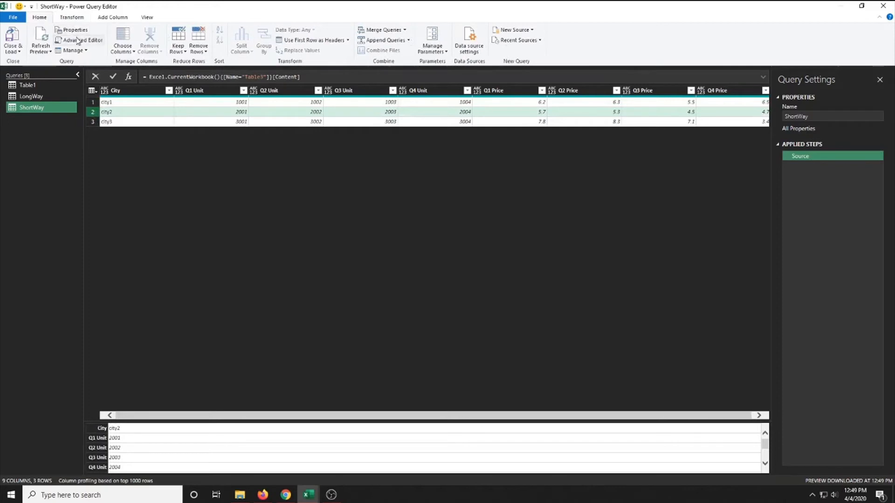
{"action": "left_click", "coordinate": [77, 41]}
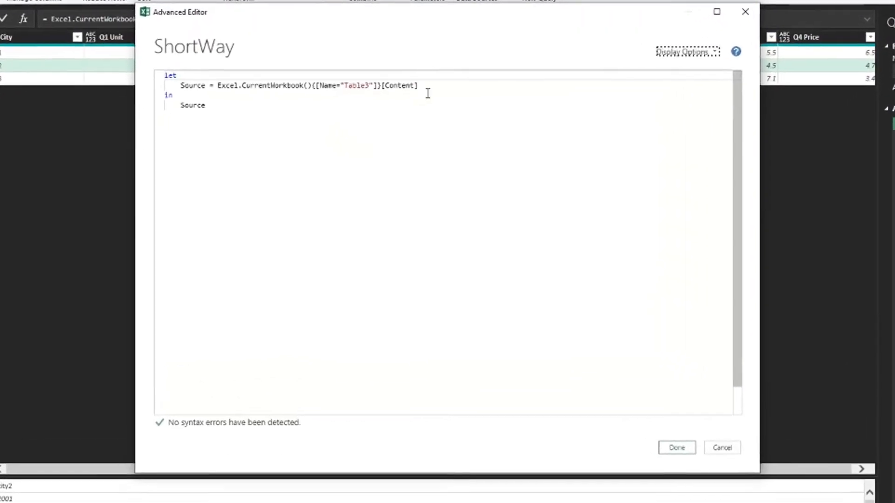
{"action": "left_click", "coordinate": [445, 122]}
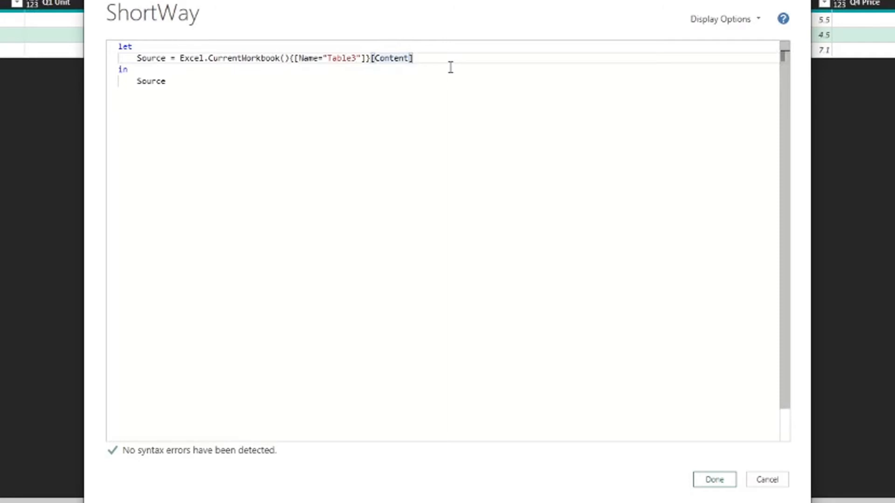
{"action": "type", "text": ","}
{"action": "key", "text": "Return"}
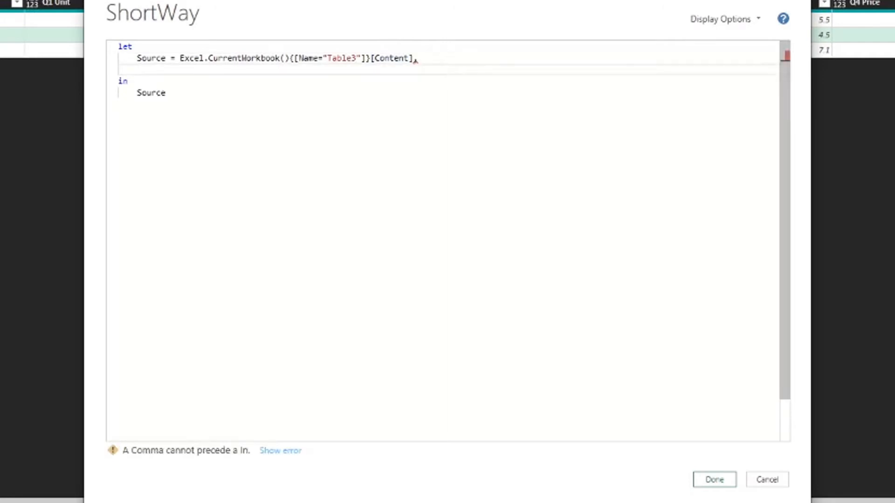
{"action": "type", "text": "Table"}
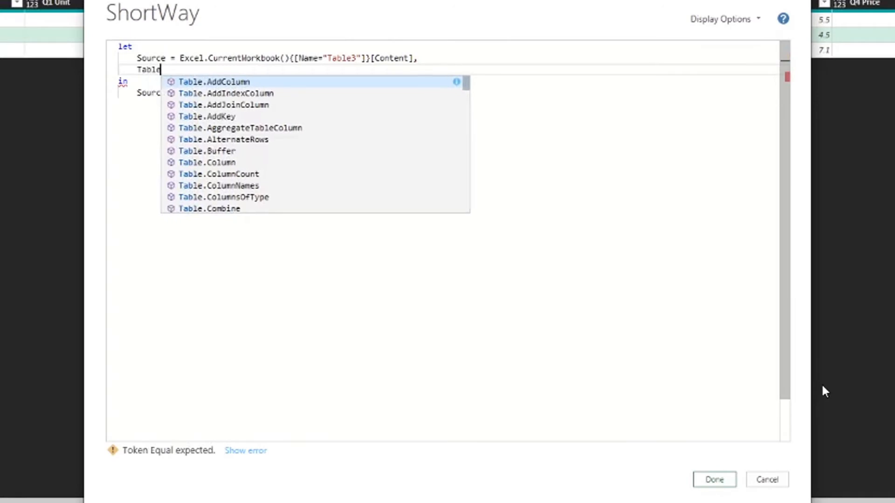
{"action": "type", "text": ".TransformR"}
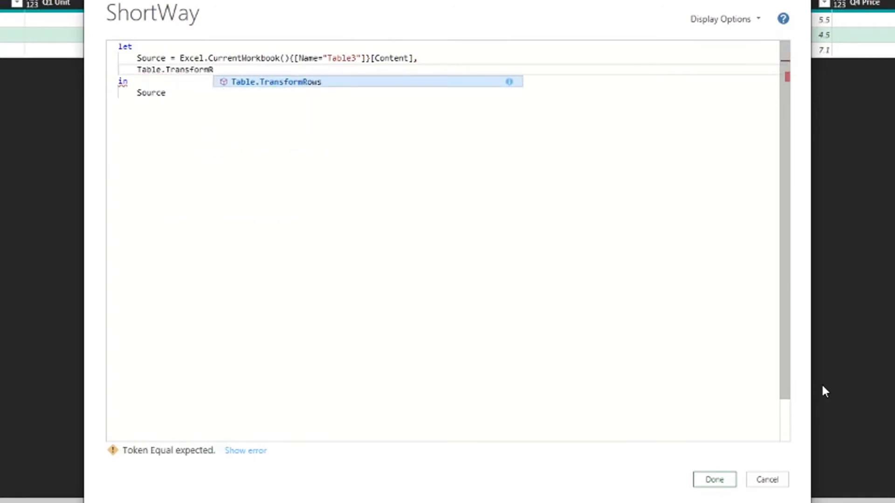
{"action": "key", "text": "Tab"}
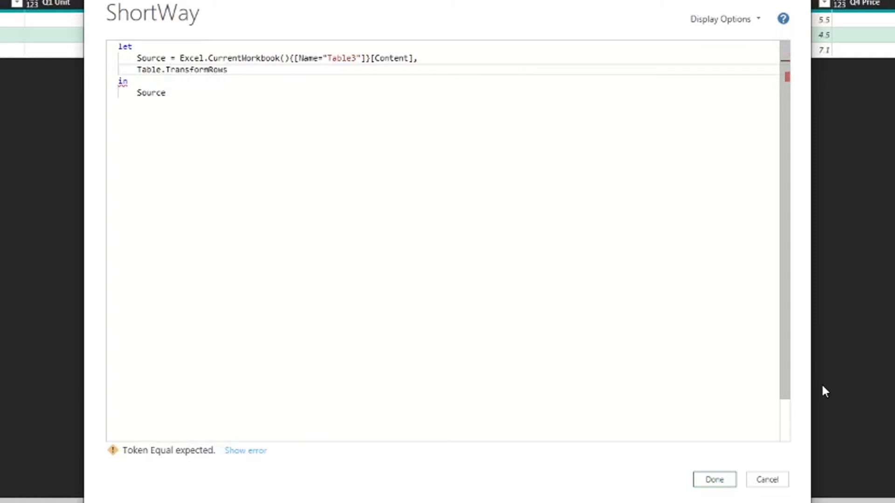
{"action": "type", "text": "("}
{"action": "type", "text": "Sou"}
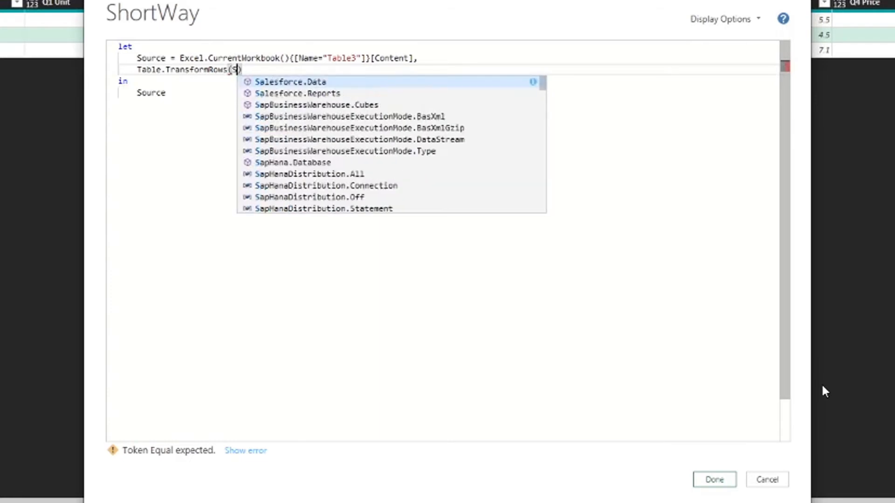
{"action": "type", "text": "r"}
{"action": "key", "text": "Tab"}
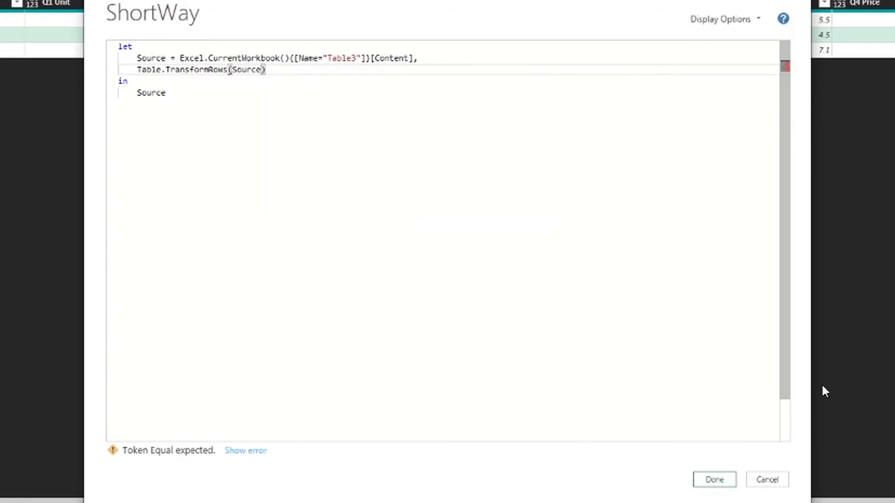
Add a (row)=> function as the second argument of Table.TransformRows, calling Table.FromRows with a nested list {{}}
{"action": "type", "text": ", (row"}
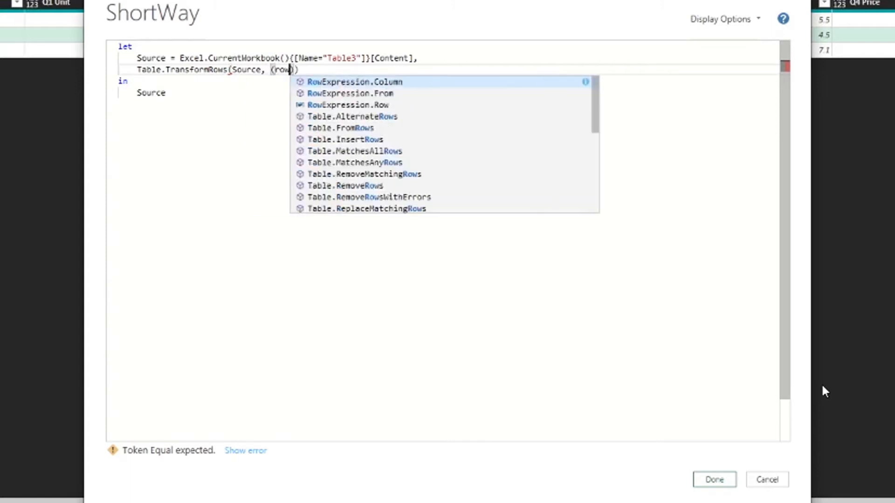
{"action": "type", "text": ")"}
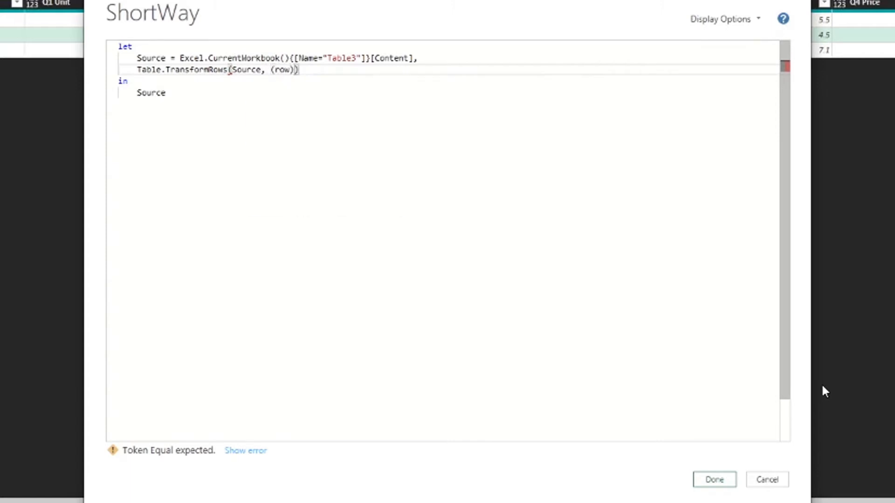
{"action": "type", "text": "=>"}
{"action": "type", "text": "Table.FromRows"}
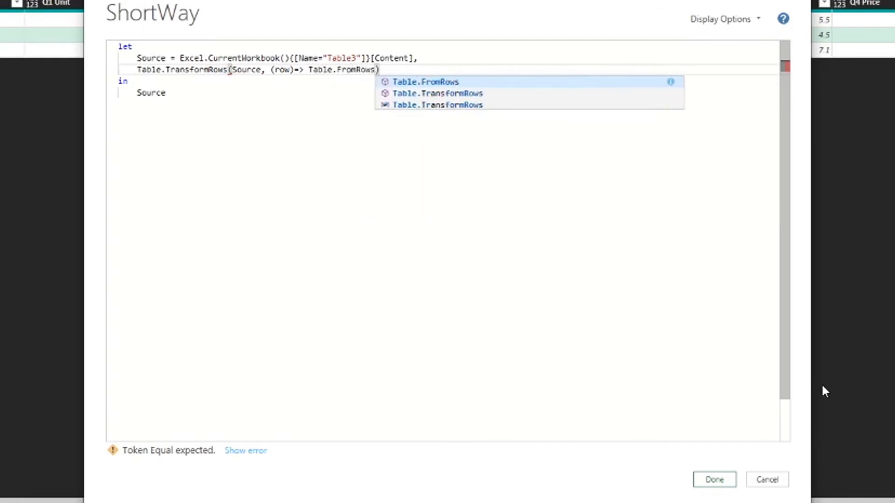
{"action": "type", "text": "("}
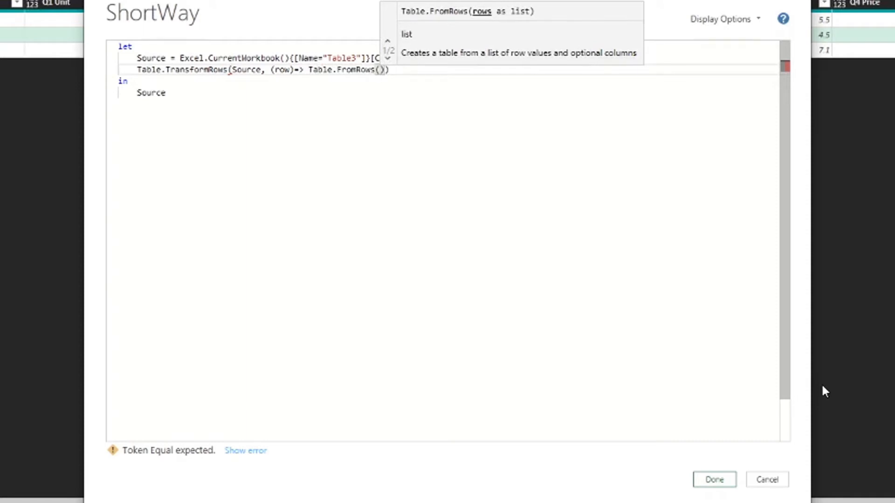
{"action": "type", "text": "{{"}
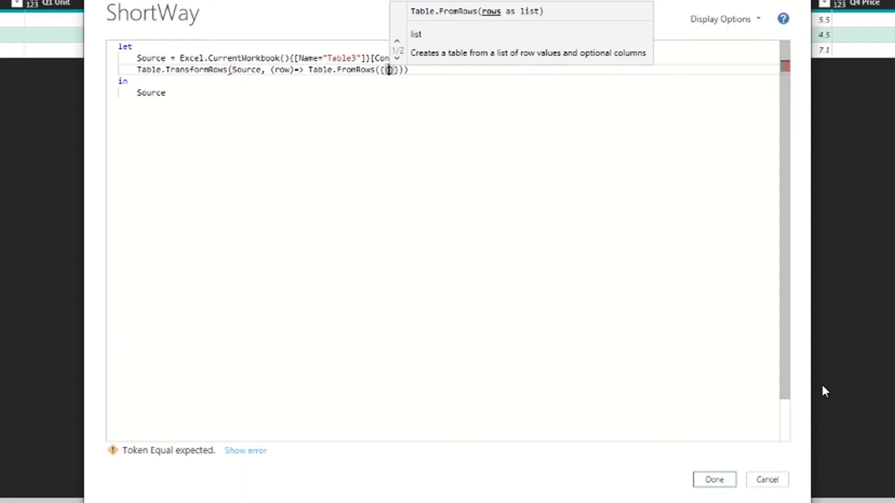
Fill the inner list of Table.FromRows with row[City], row[Q1 Unit] and row[Q1 Price]
{"action": "type", "text": "row"}
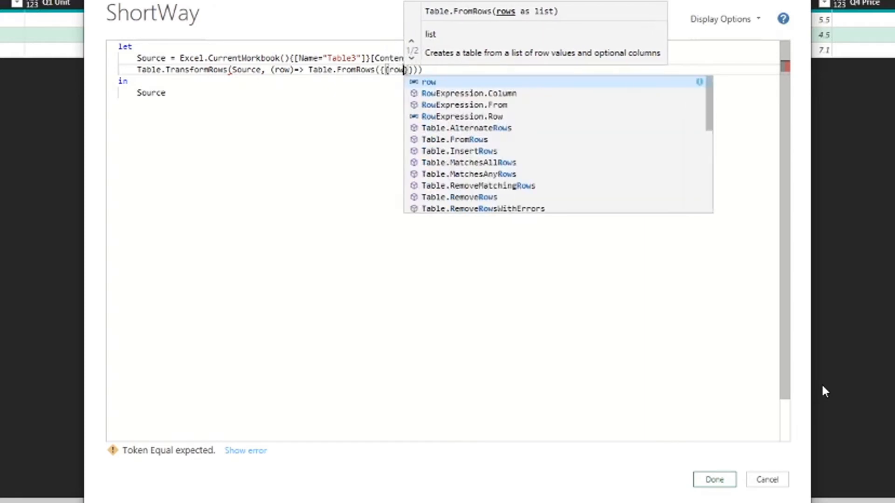
{"action": "type", "text": "[City"}
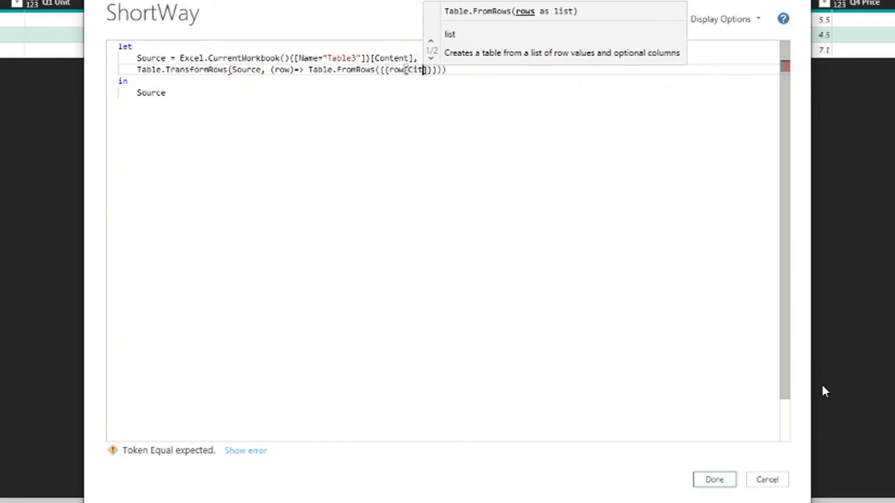
{"action": "type", "text": "],"}
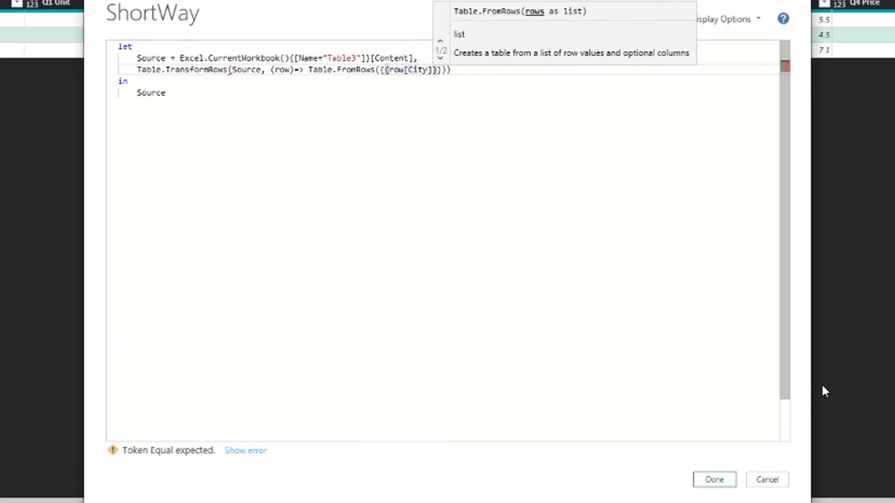
{"action": "type", "text": "row["}
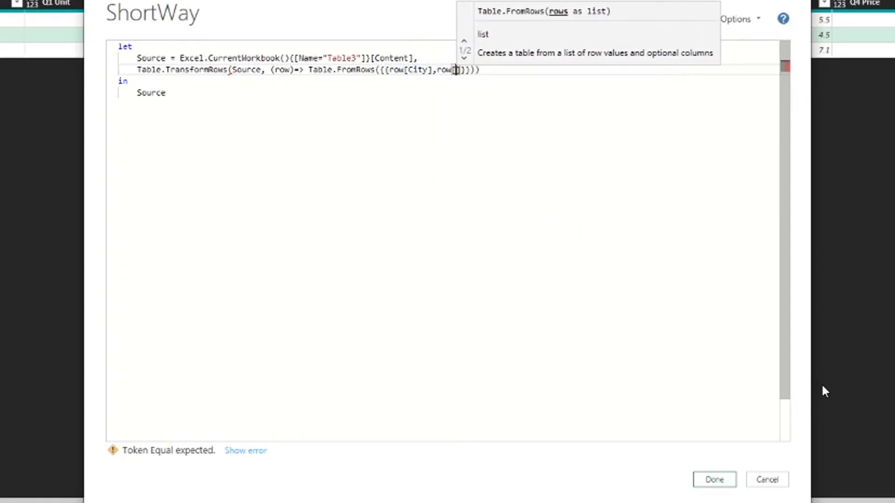
{"action": "type", "text": "Q1 Unit"}
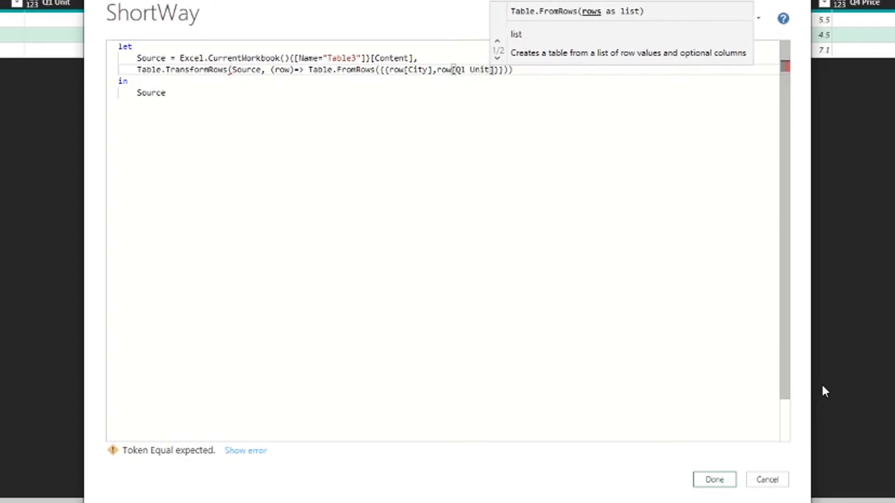
{"action": "type", "text": "], row["}
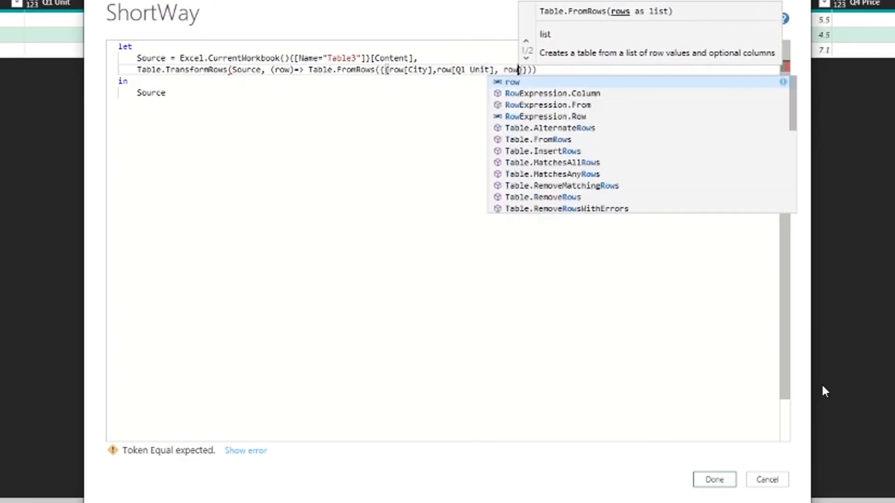
{"action": "type", "text": "Q1 Pri"}
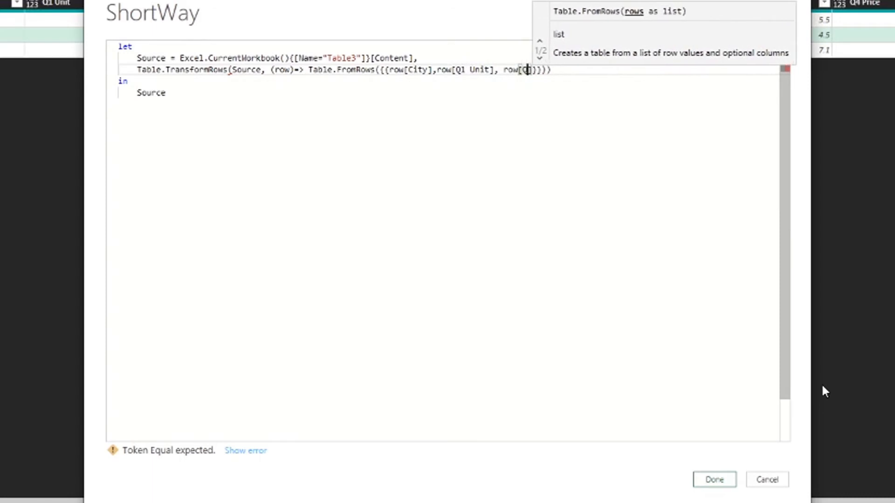
{"action": "type", "text": "ce"}
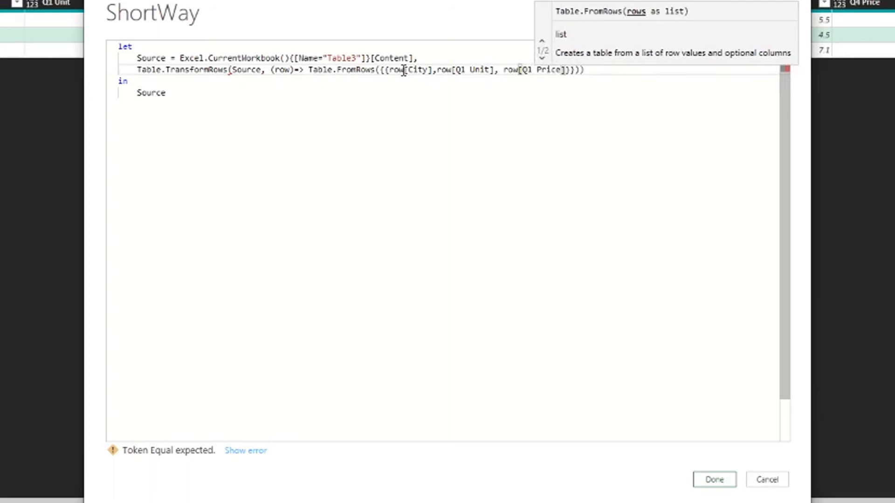
Duplicate the inner list {row[City],row[Q1 Unit], row[Q1 Price]} three more times, separated by commas, inside Table.FromRows
{"action": "left_click", "coordinate": [387, 70]}
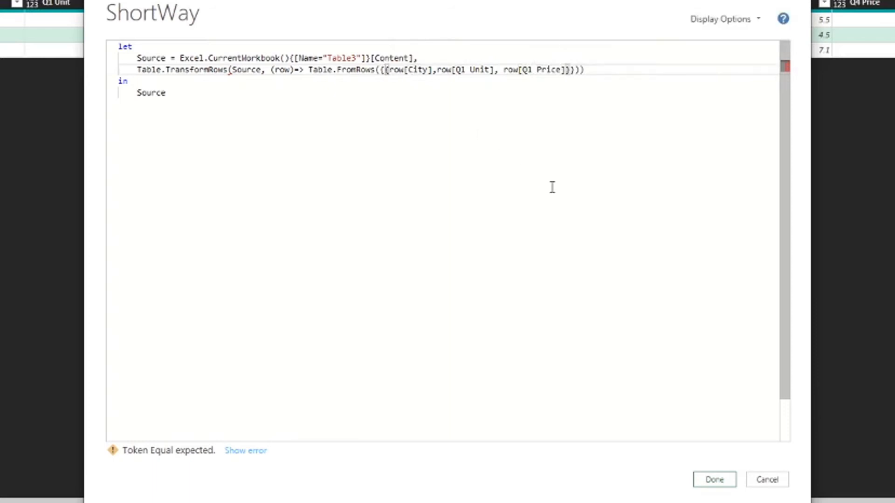
{"action": "key", "text": "shift+Right"}
{"action": "key", "text": "shift+Right"}
{"action": "key", "text": "shift+Right"}
{"action": "key", "text": "shift+Right"}
{"action": "key", "text": "shift+Right"}
{"action": "key", "text": "shift+Right"}
{"action": "key", "text": "shift+Right"}
{"action": "key", "text": "shift+Right"}
{"action": "key", "text": "shift+Right"}
{"action": "key", "text": "shift+Right"}
{"action": "key", "text": "shift+Right"}
{"action": "key", "text": "shift+Right"}
{"action": "key", "text": "shift+Right"}
{"action": "key", "text": "shift+Right"}
{"action": "key", "text": "shift+Right"}
{"action": "key", "text": "shift+Right"}
{"action": "key", "text": "shift+Right"}
{"action": "key", "text": "shift+Right"}
{"action": "key", "text": "shift+Right"}
{"action": "key", "text": "shift+Right"}
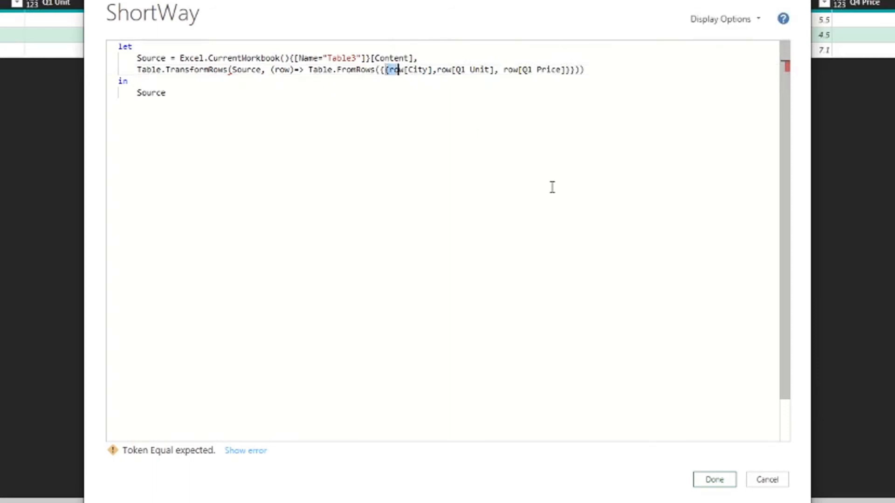
{"action": "key", "text": "shift+Right"}
{"action": "key", "text": "shift+Right"}
{"action": "key", "text": "shift+Right"}
{"action": "key", "text": "shift+Right"}
{"action": "key", "text": "shift+Right"}
{"action": "key", "text": "shift+Right"}
{"action": "key", "text": "shift+Right"}
{"action": "key", "text": "shift+Right"}
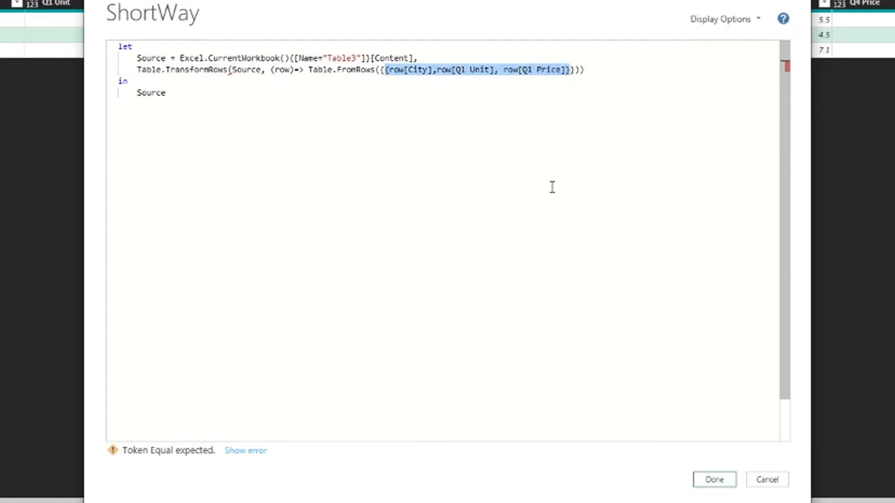
{"action": "key", "text": "Right"}
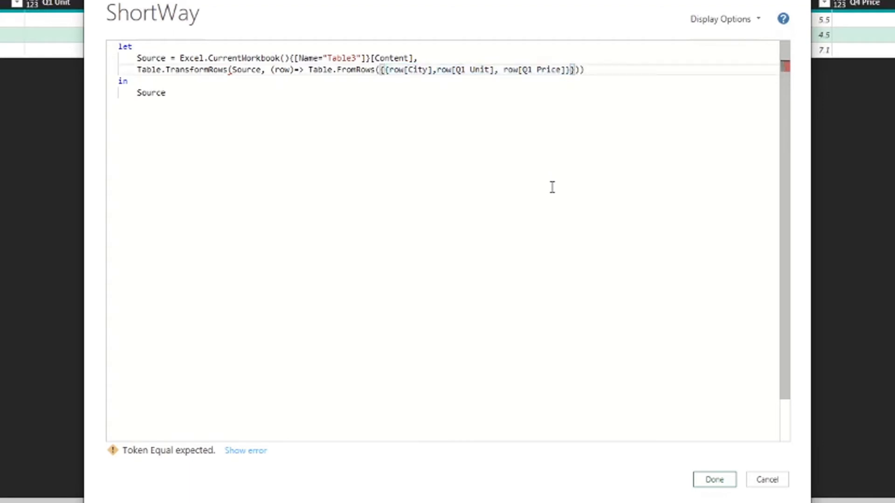
{"action": "type", "text": ","}
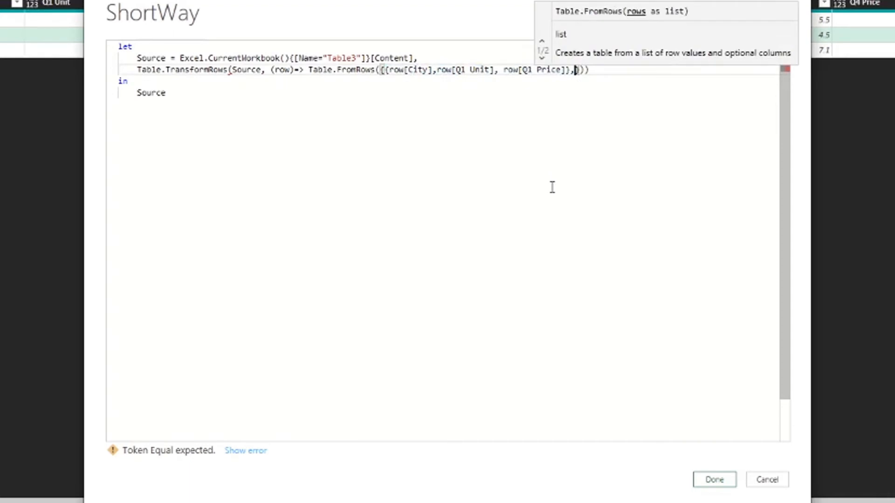
{"action": "type", "text": "{row[City],row[Q1 Unit], row[Q1 Price]}"}
{"action": "type", "text": ","}
{"action": "type", "text": "{row[City],row[Q1 Unit], row[Q1 Price]}"}
{"action": "type", "text": ","}
{"action": "type", "text": "{row[City],row[Q1 Unit], row[Q1 Price]}"}
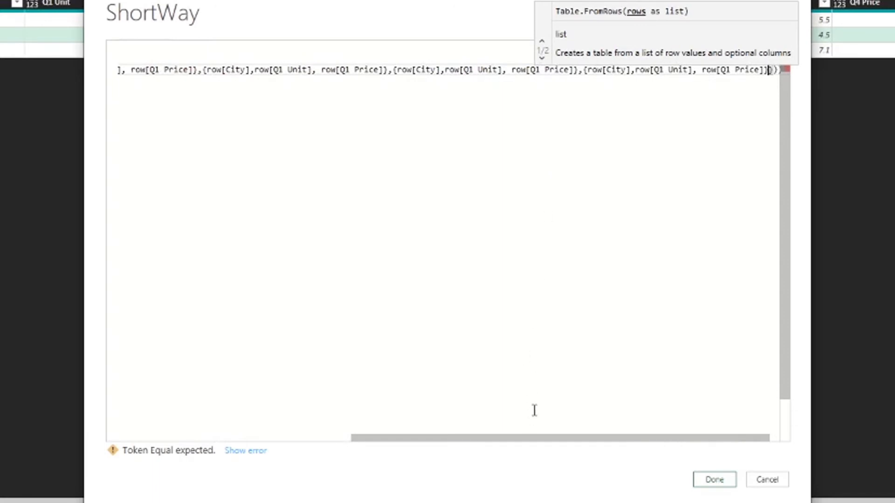
Change the second inner list's fields to row[Q2 Unit] and row[Q2 Price]
{"action": "left_click_drag", "start_coordinate": [512, 434], "coordinate": [418, 417]}
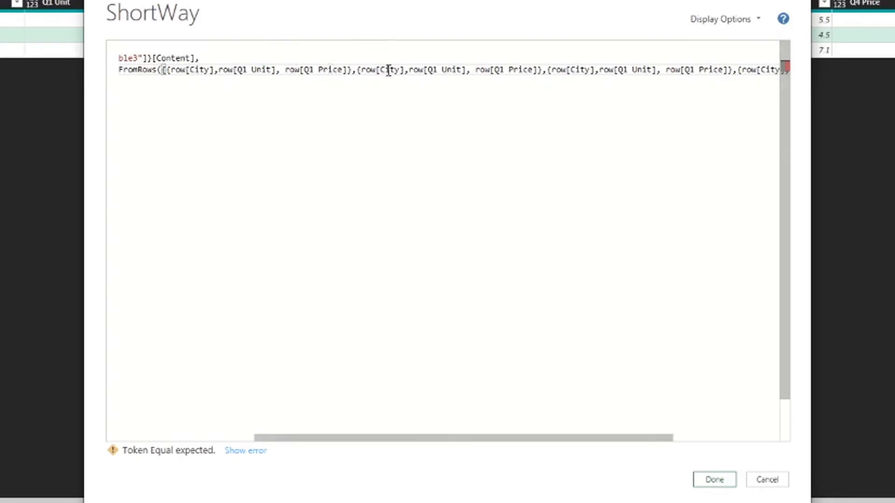
{"action": "left_click", "coordinate": [433, 69]}
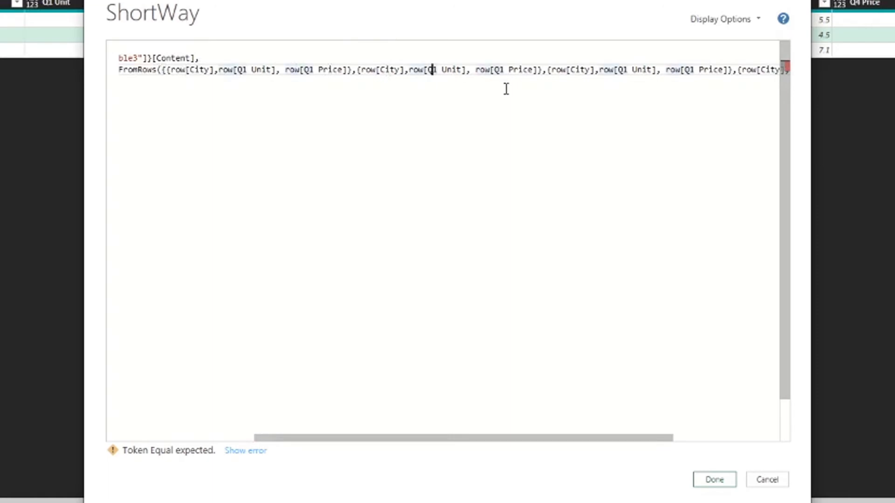
{"action": "key", "text": "Delete"}
{"action": "type", "text": "2"}
{"action": "key", "text": "Right"}
{"action": "key", "text": "Right"}
{"action": "key", "text": "Right"}
{"action": "key", "text": "Right"}
{"action": "key", "text": "Right"}
{"action": "key", "text": "Right"}
{"action": "key", "text": "Right"}
{"action": "key", "text": "Right"}
{"action": "key", "text": "Right"}
{"action": "key", "text": "Right"}
{"action": "key", "text": "Right"}
{"action": "key", "text": "Right"}
{"action": "key", "text": "Delete"}
{"action": "type", "text": "2"}
Change the third inner list's fields to row[Q3 Unit] and row[Q3 Price]
{"action": "key", "text": "Right"}
{"action": "key", "text": "Right"}
{"action": "key", "text": "Right"}
{"action": "key", "text": "Right"}
{"action": "key", "text": "Right"}
{"action": "key", "text": "Right"}
{"action": "key", "text": "Right"}
{"action": "key", "text": "Right"}
{"action": "key", "text": "Right"}
{"action": "key", "text": "Right"}
{"action": "key", "text": "Right"}
{"action": "key", "text": "Right"}
{"action": "key", "text": "Right"}
{"action": "key", "text": "Right"}
{"action": "key", "text": "Right"}
{"action": "key", "text": "Right"}
{"action": "key", "text": "Right"}
{"action": "key", "text": "Right"}
{"action": "key", "text": "Right"}
{"action": "key", "text": "Right"}
{"action": "key", "text": "Right"}
{"action": "key", "text": "Delete"}
{"action": "type", "text": "3"}
{"action": "key", "text": "Right"}
{"action": "key", "text": "Right"}
{"action": "key", "text": "Right"}
{"action": "key", "text": "Right"}
{"action": "key", "text": "Right"}
{"action": "key", "text": "Right"}
{"action": "key", "text": "Right"}
{"action": "key", "text": "Right"}
{"action": "key", "text": "Right"}
{"action": "key", "text": "Right"}
{"action": "key", "text": "Right"}
{"action": "key", "text": "Right"}
{"action": "key", "text": "Right"}
{"action": "key", "text": "Right"}
{"action": "key", "text": "BackSpace"}
{"action": "type", "text": "3"}
Change the fourth inner list's fields to row[Q4 Unit] and row[Q4 Price]
{"action": "key", "text": "Right"}
{"action": "key", "text": "Right"}
{"action": "key", "text": "Right"}
{"action": "key", "text": "Right"}
{"action": "key", "text": "Right"}
{"action": "key", "text": "Right"}
{"action": "key", "text": "Right"}
{"action": "key", "text": "Right"}
{"action": "key", "text": "Right"}
{"action": "key", "text": "Right"}
{"action": "key", "text": "Right"}
{"action": "key", "text": "Right"}
{"action": "key", "text": "Right"}
{"action": "key", "text": "Right"}
{"action": "key", "text": "Right"}
{"action": "key", "text": "Right"}
{"action": "key", "text": "Right"}
{"action": "key", "text": "Right"}
{"action": "key", "text": "Right"}
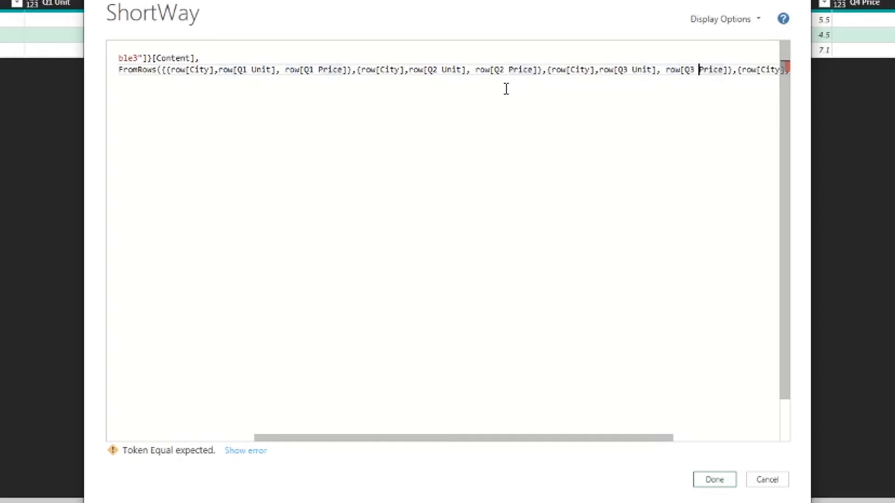
{"action": "key", "text": "Right"}
{"action": "key", "text": "Right"}
{"action": "key", "text": "Right"}
{"action": "key", "text": "Right"}
{"action": "key", "text": "Right"}
{"action": "key", "text": "Right"}
{"action": "key", "text": "Right"}
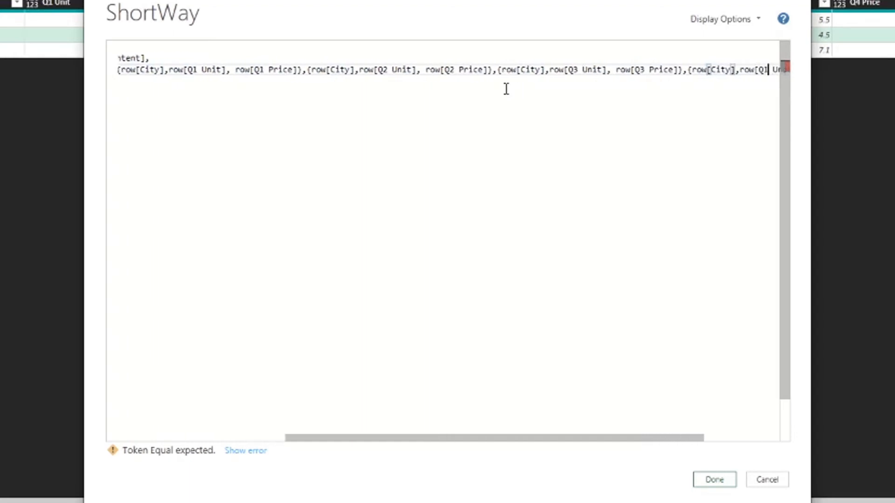
{"action": "key", "text": "BackSpace"}
{"action": "type", "text": "4"}
{"action": "key", "text": "Right"}
{"action": "key", "text": "Right"}
{"action": "key", "text": "Right"}
{"action": "key", "text": "Right"}
{"action": "key", "text": "Right"}
{"action": "key", "text": "Right"}
{"action": "key", "text": "Right"}
{"action": "key", "text": "Right"}
{"action": "key", "text": "Right"}
{"action": "key", "text": "Right"}
{"action": "key", "text": "Right"}
{"action": "key", "text": "Right"}
{"action": "key", "text": "Right"}
{"action": "key", "text": "Right"}
{"action": "key", "text": "BackSpace"}
{"action": "type", "text": "4"}
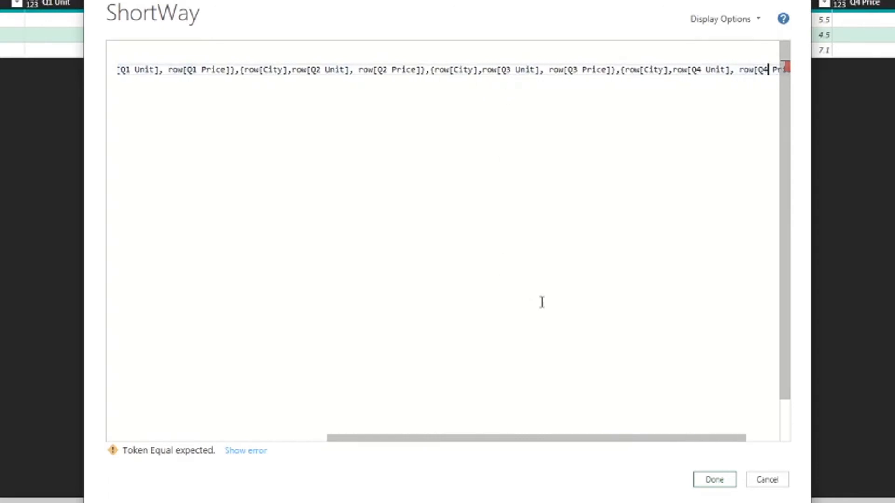
Locate the syntax error and name the Table.TransformRows expression by putting "Transform =" in front of it
{"action": "left_click_drag", "start_coordinate": [551, 438], "coordinate": [606, 461]}
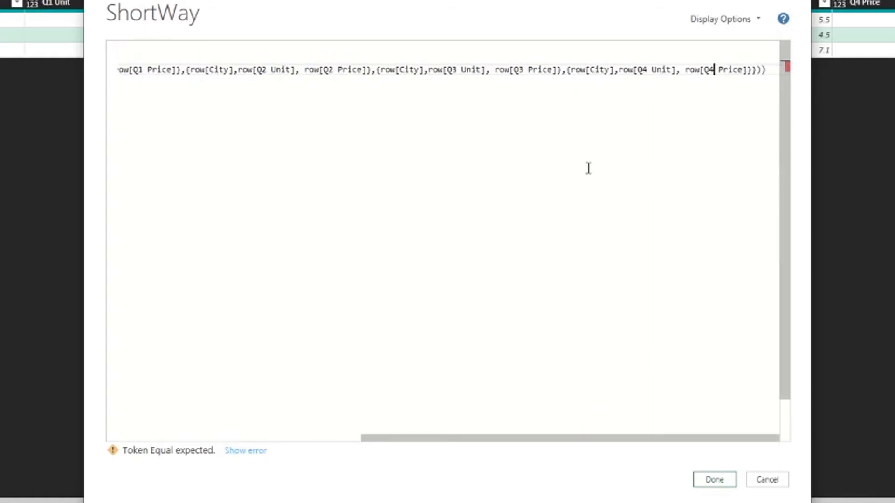
{"action": "left_click", "coordinate": [246, 451]}
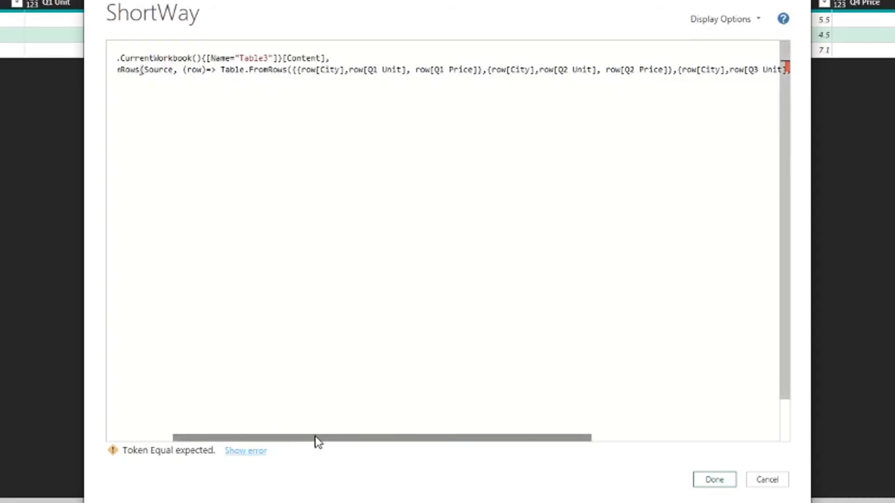
{"action": "left_click_drag", "start_coordinate": [437, 438], "coordinate": [310, 440]}
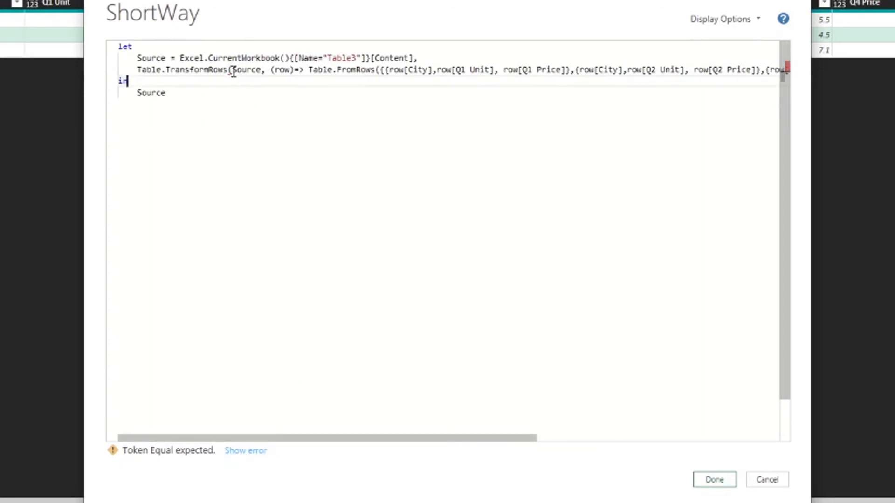
{"action": "mouse_move", "coordinate": [229, 71]}
{"action": "left_click", "coordinate": [226, 140]}
{"action": "left_click", "coordinate": [135, 69]}
{"action": "type", "text": "Transform ="}
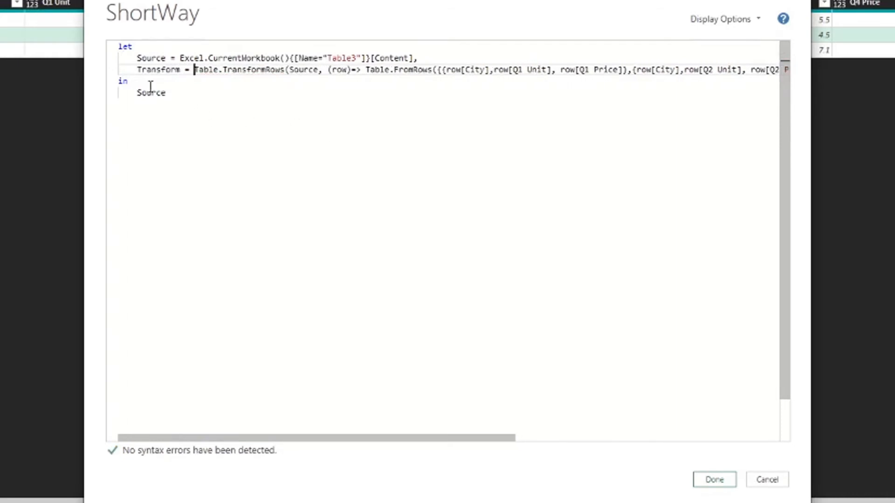
Replace Source with Transform as the result after "in" and apply the edited M code
{"action": "double_click", "coordinate": [148, 71]}
{"action": "key", "text": "ctrl+c"}
{"action": "double_click", "coordinate": [160, 92]}
{"action": "key", "text": "ctrl+v"}
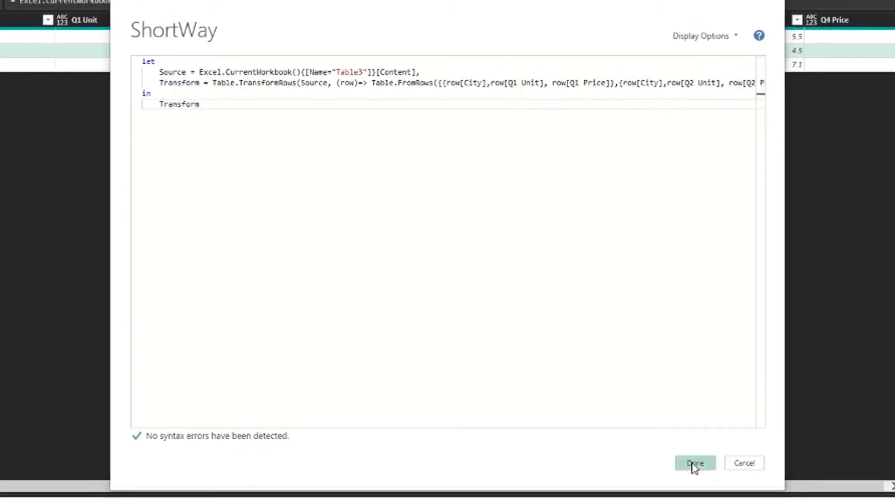
{"action": "left_click", "coordinate": [694, 464]}
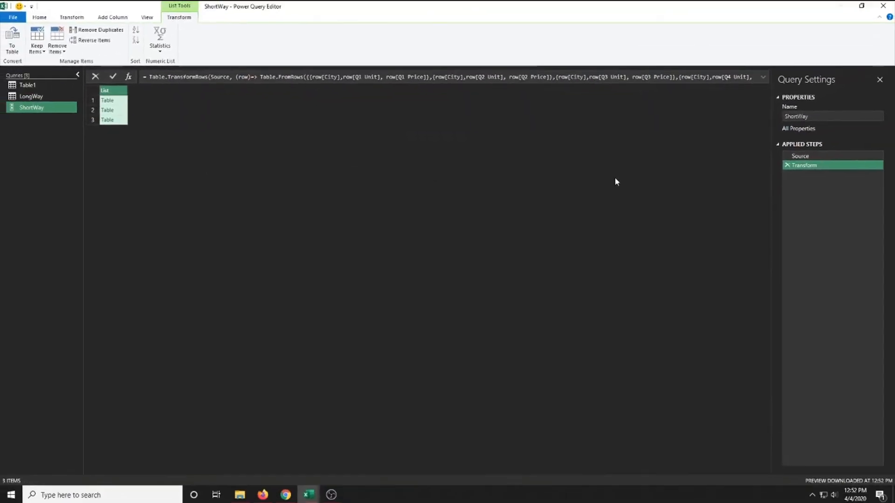
Preview each nested table in the ShortWay list to examine its city, unit and price rows
{"action": "left_click", "coordinate": [116, 101]}
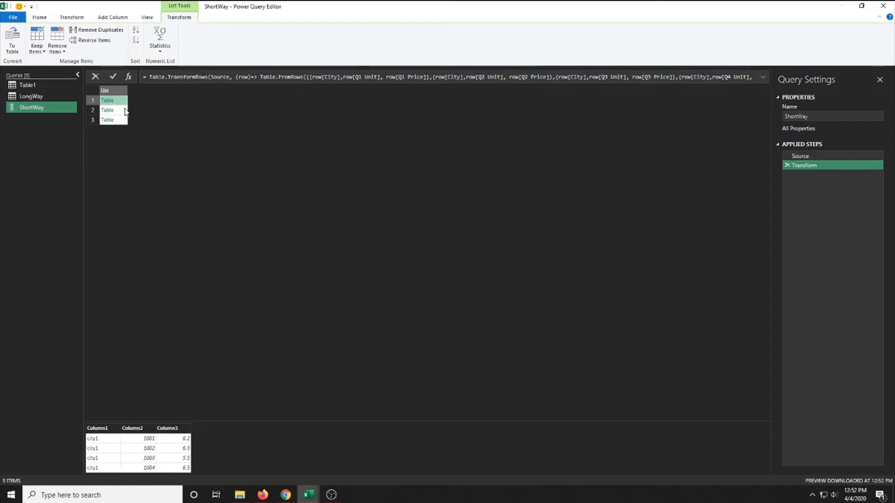
{"action": "left_click", "coordinate": [124, 113]}
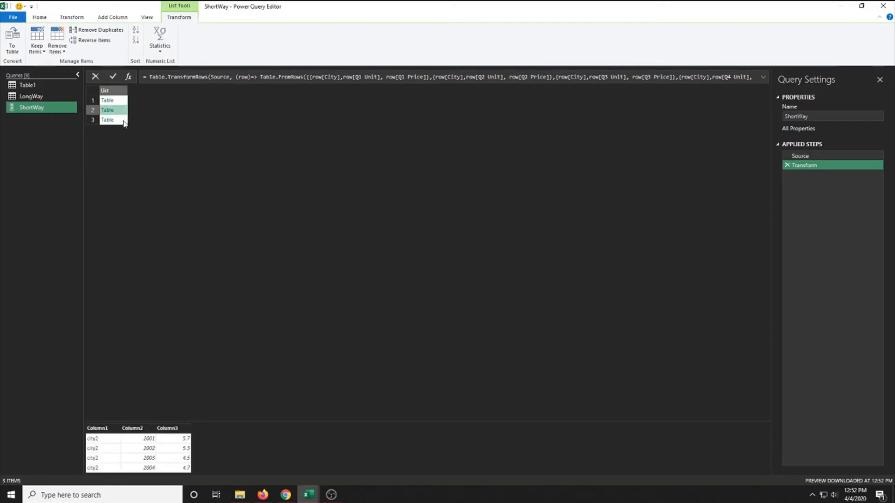
{"action": "left_click", "coordinate": [120, 120]}
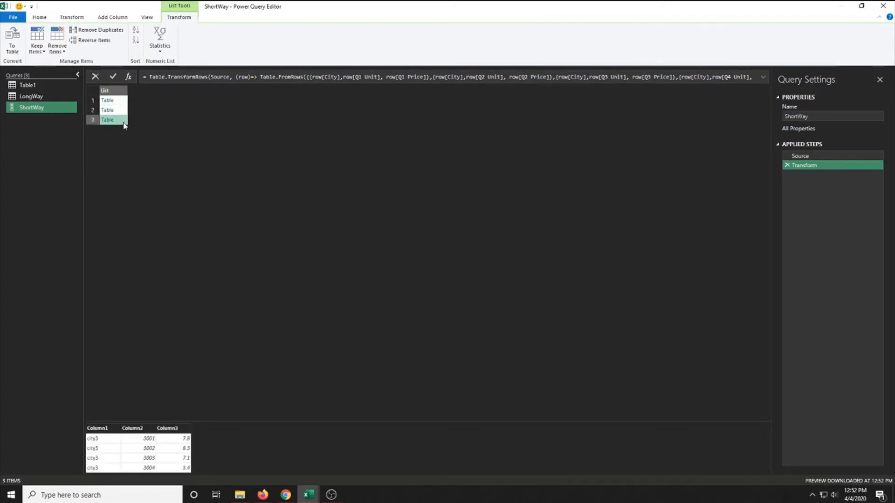
{"action": "left_click", "coordinate": [124, 100]}
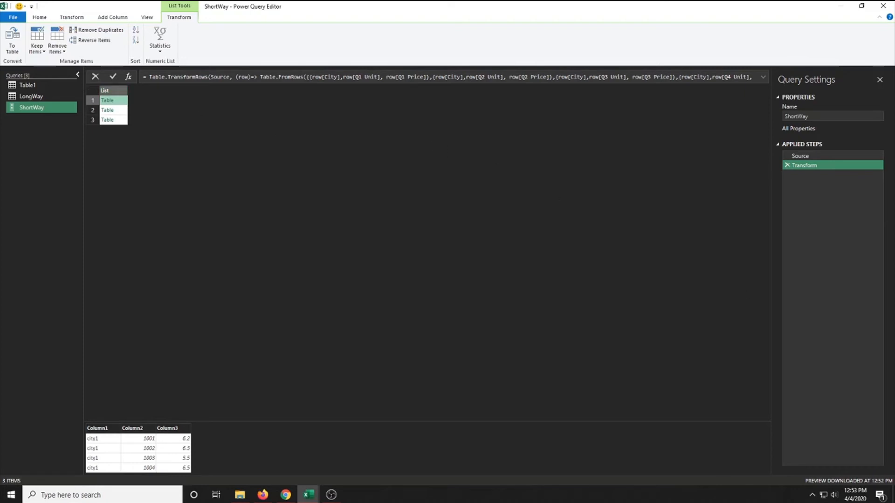
Convert the list of tables to a table with delimiter None and extra columns shown as errors
{"action": "key", "text": "alt+Tab"}
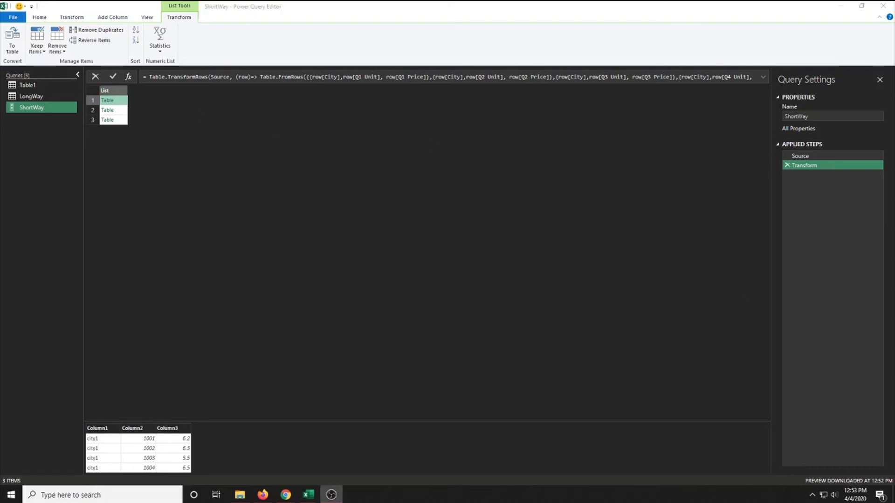
{"action": "left_click", "coordinate": [14, 40]}
{"action": "left_click", "coordinate": [12, 37]}
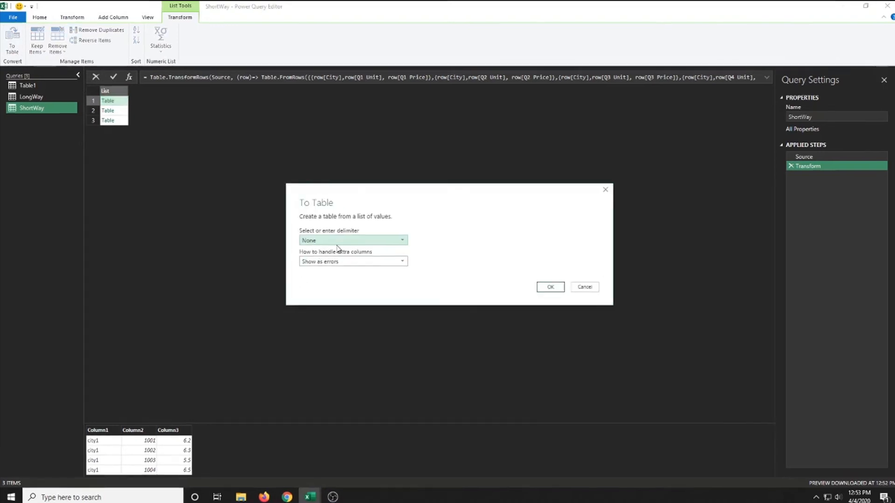
{"action": "left_click", "coordinate": [546, 286]}
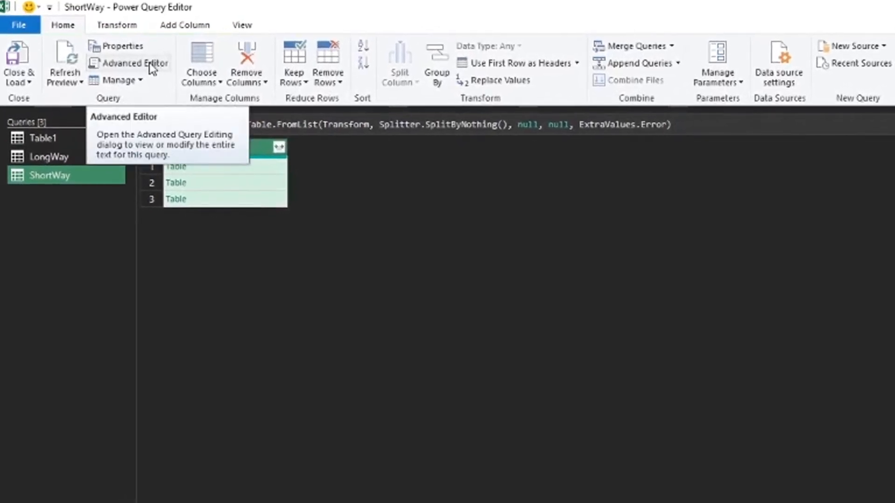
In the ShortWay M code, move the Table.TransformRows expression into Table.FromList in place of its Transform argument
{"action": "left_click", "coordinate": [152, 68]}
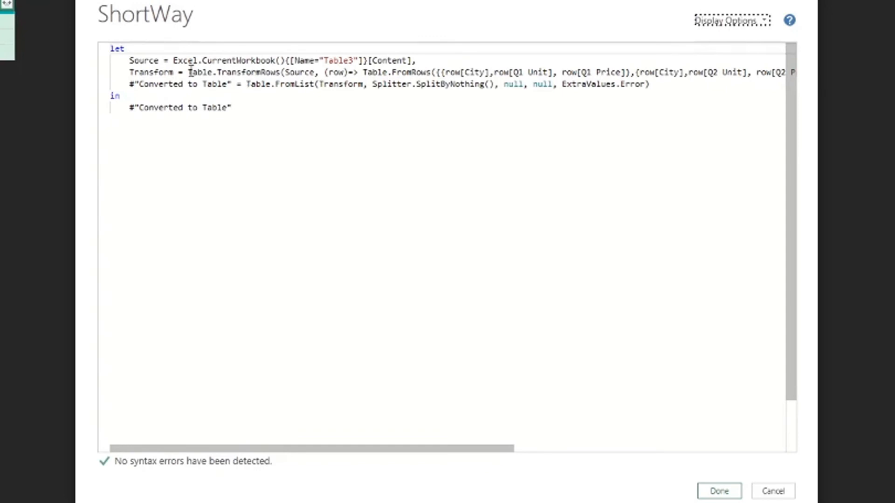
{"action": "left_click_drag", "start_coordinate": [189, 72], "coordinate": [769, 73]}
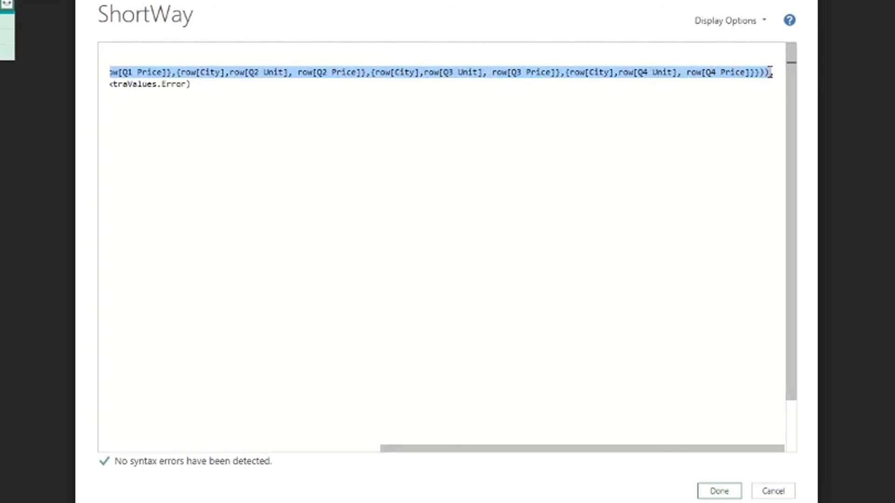
{"action": "key", "text": "Delete"}
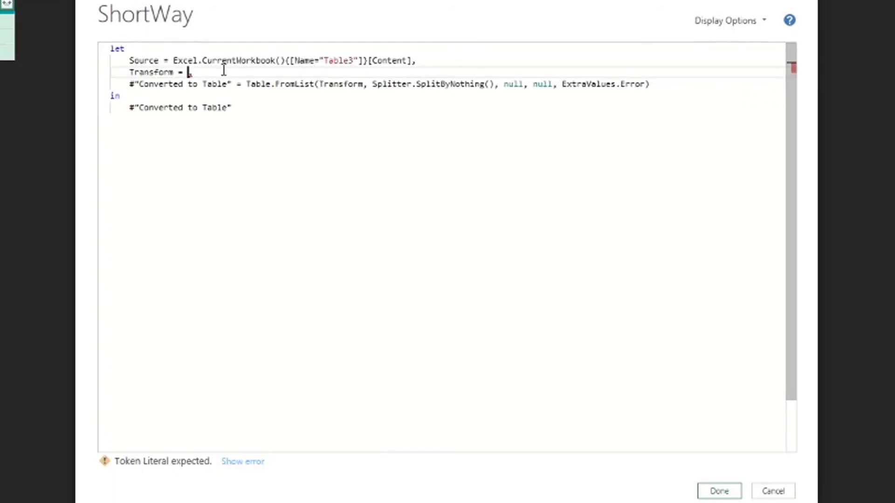
{"action": "key", "text": "BackSpace"}
{"action": "left_click", "coordinate": [344, 84]}
{"action": "double_click", "coordinate": [344, 84]}
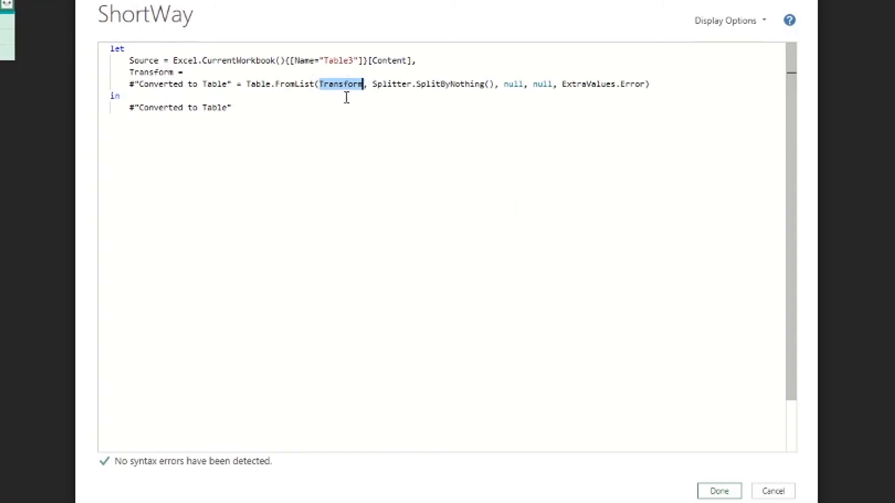
{"action": "key", "text": "ctrl+v"}
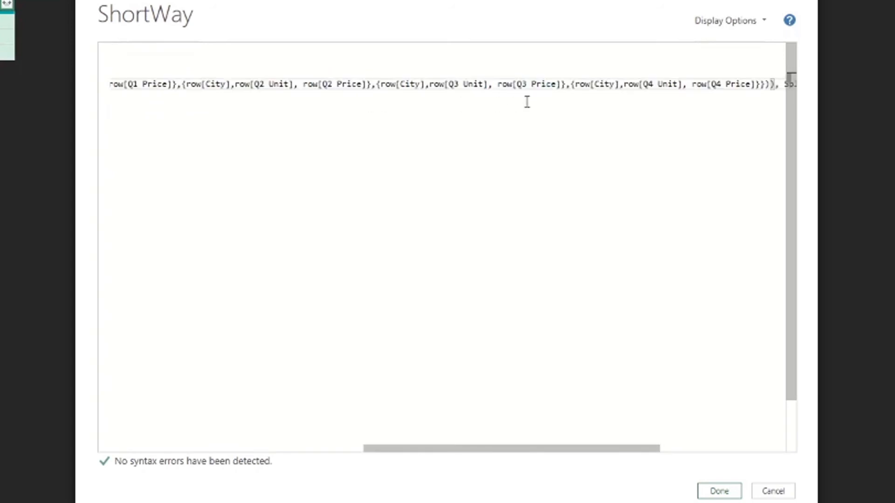
{"action": "left_click_drag", "start_coordinate": [561, 450], "coordinate": [280, 450]}
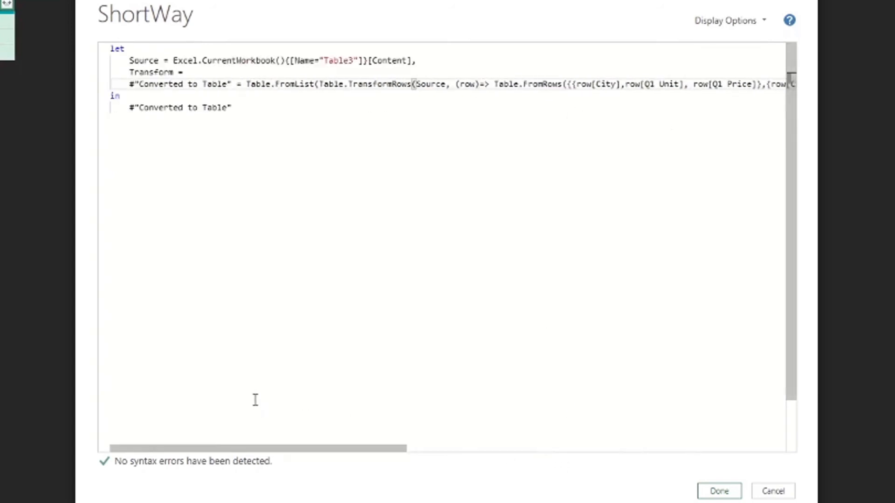
Move the whole Table.FromList expression to the Transform step and delete the leftover #"Converted to Table" line
{"action": "left_click_drag", "start_coordinate": [249, 83], "coordinate": [877, 77]}
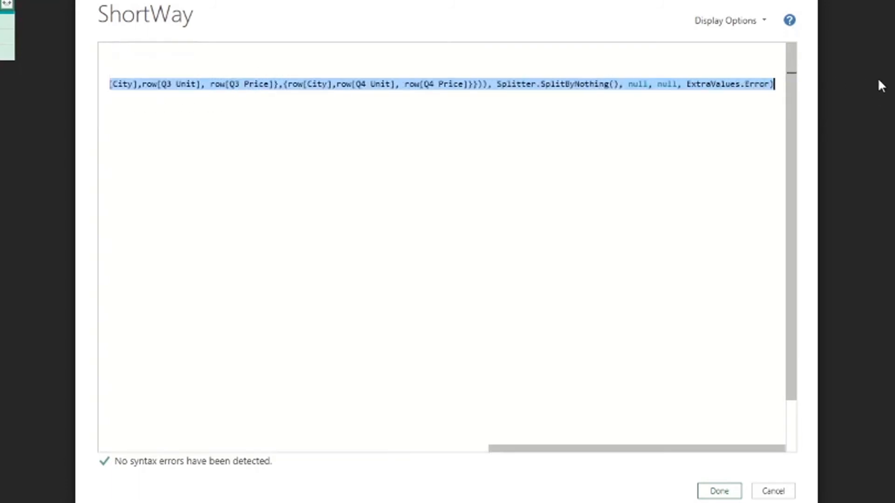
{"action": "key", "text": "Delete"}
{"action": "left_click", "coordinate": [240, 75]}
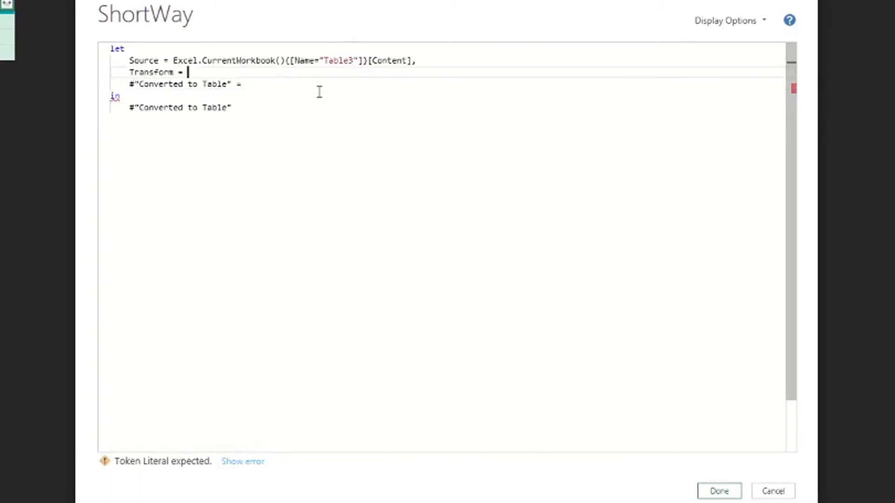
{"action": "key", "text": "ctrl+v"}
{"action": "left_click_drag", "start_coordinate": [564, 450], "coordinate": [194, 413]}
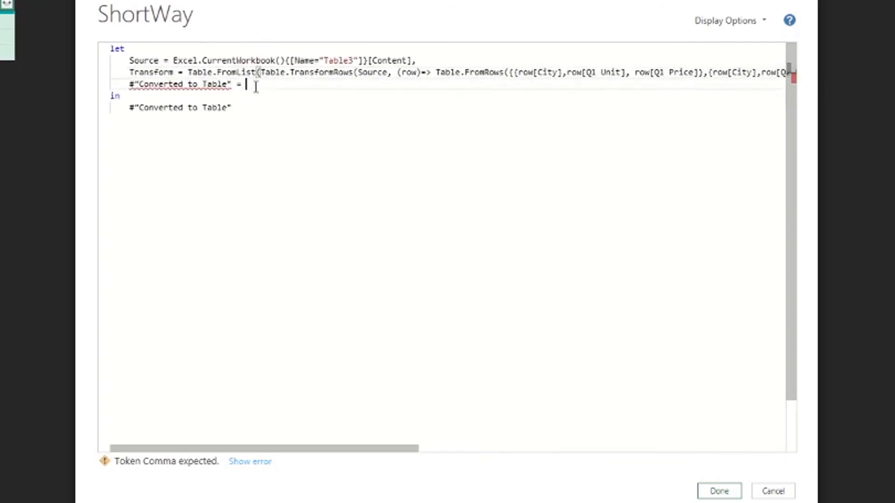
{"action": "left_click_drag", "start_coordinate": [255, 84], "coordinate": [35, 82]}
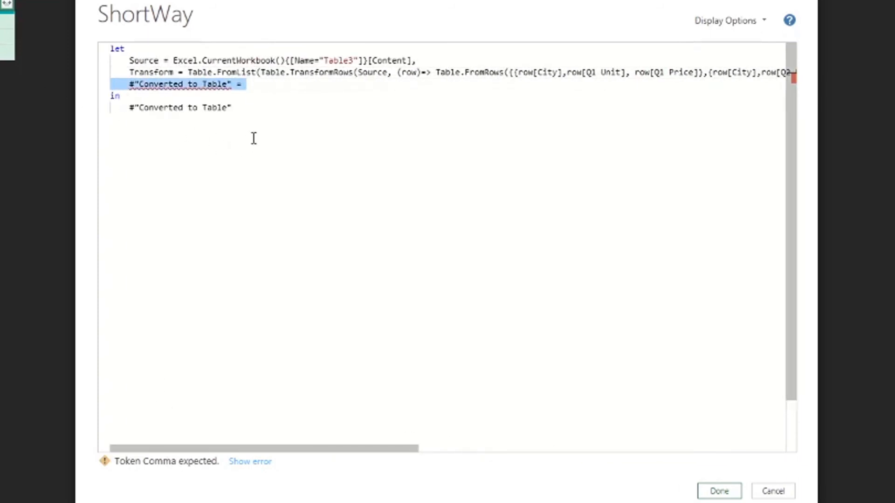
{"action": "key", "text": "Delete"}
{"action": "key", "text": "BackSpace"}
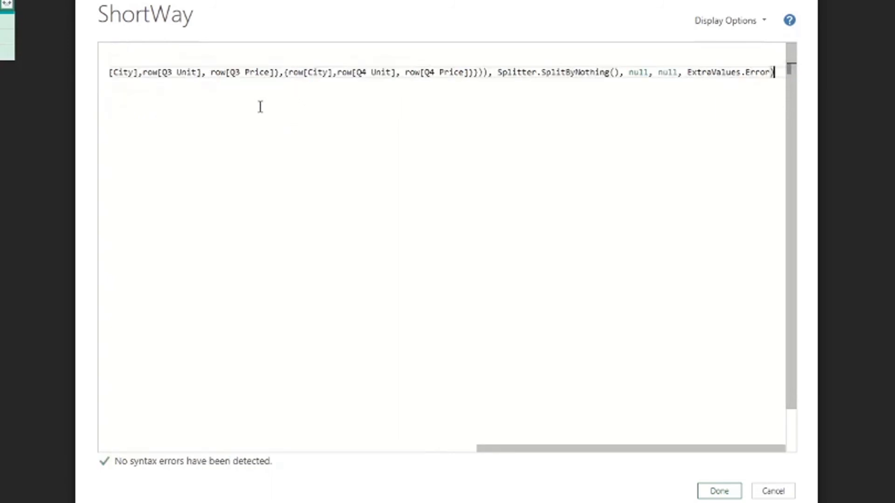
Replace #"Converted to Table" with Transform as the result after "in" and apply the condensed M code
{"action": "left_click", "coordinate": [230, 95]}
{"action": "left_click_drag", "start_coordinate": [209, 98], "coordinate": [110, 95]}
{"action": "key", "text": "Delete"}
{"action": "double_click", "coordinate": [145, 73]}
{"action": "key", "text": "super"}
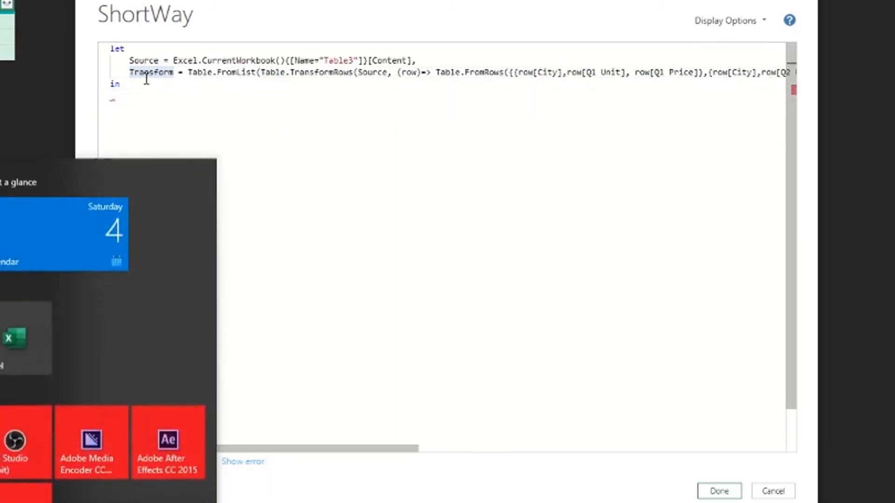
{"action": "left_click", "coordinate": [254, 116]}
{"action": "double_click", "coordinate": [152, 73]}
{"action": "key", "text": "ctrl+c"}
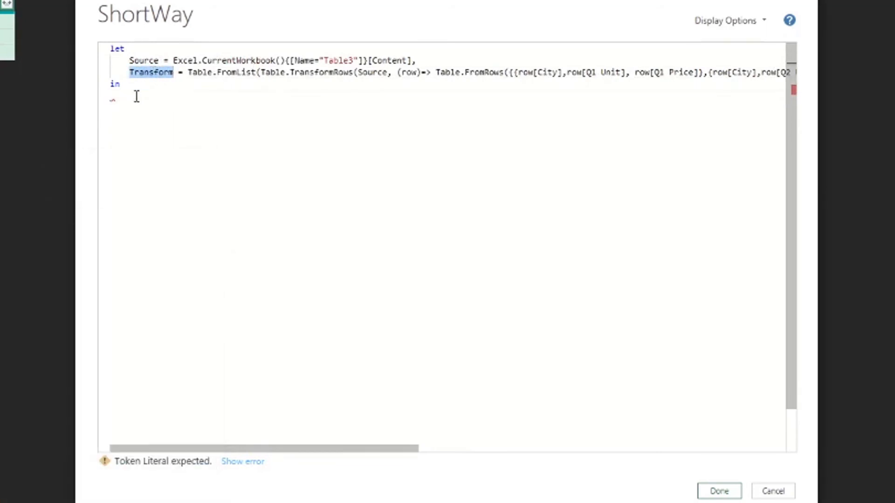
{"action": "left_click", "coordinate": [136, 96]}
{"action": "key", "text": "ctrl+v"}
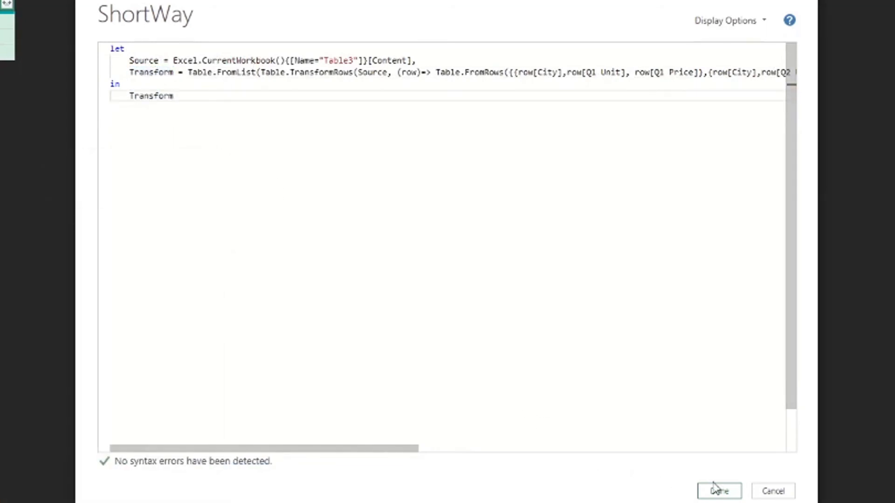
{"action": "left_click", "coordinate": [727, 491]}
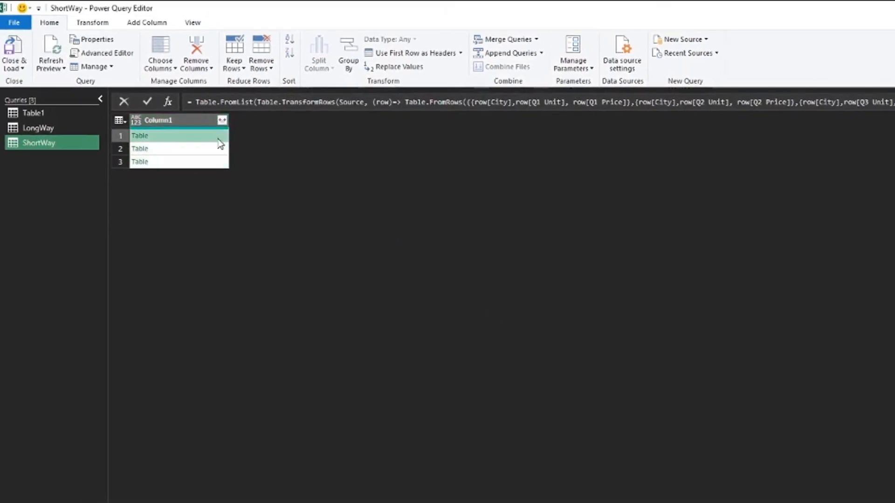
Expand the nested tables in Column1 into Column1, Column2 and Column3 without the original column name as prefix
{"action": "left_click", "coordinate": [216, 148]}
{"action": "left_click", "coordinate": [208, 163]}
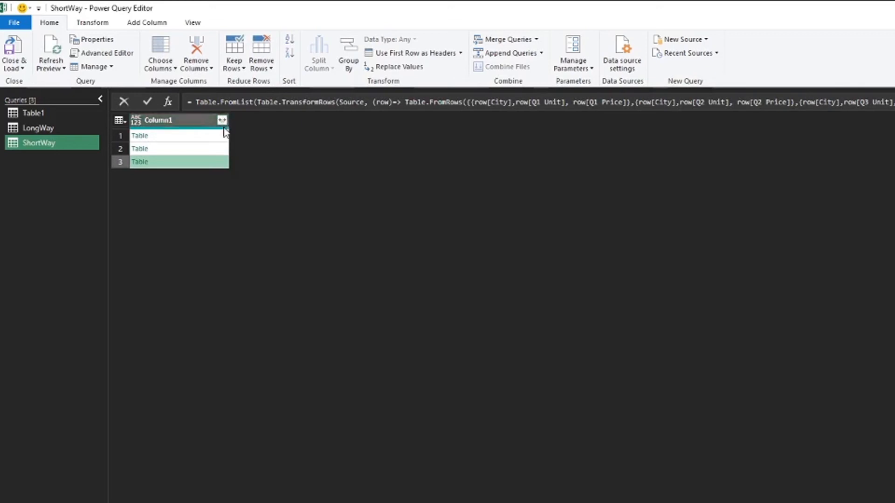
{"action": "left_click", "coordinate": [222, 121]}
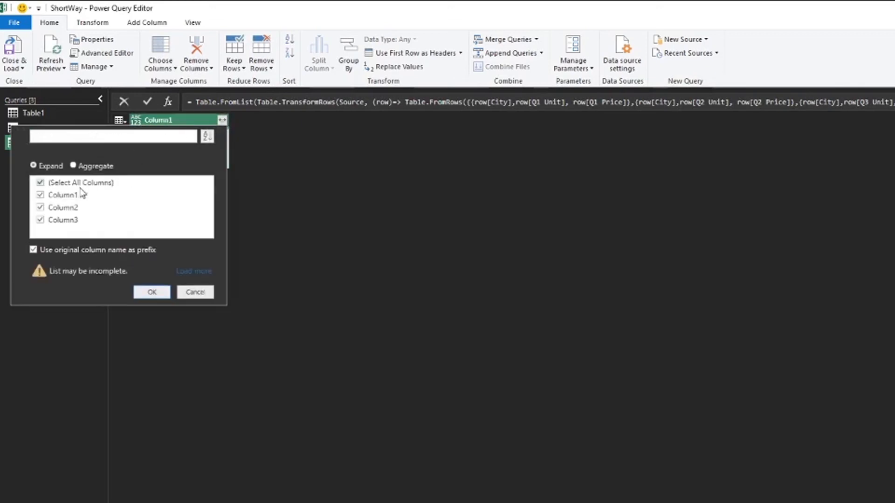
{"action": "left_click", "coordinate": [34, 251]}
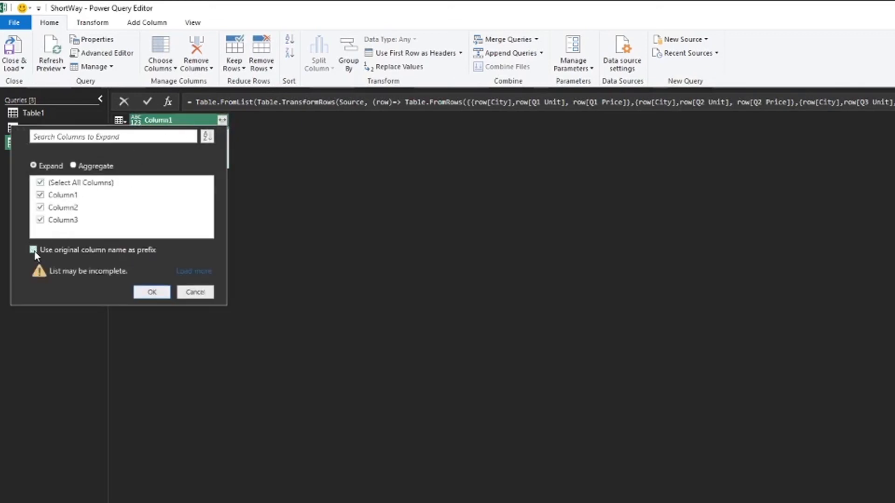
{"action": "left_click", "coordinate": [152, 293]}
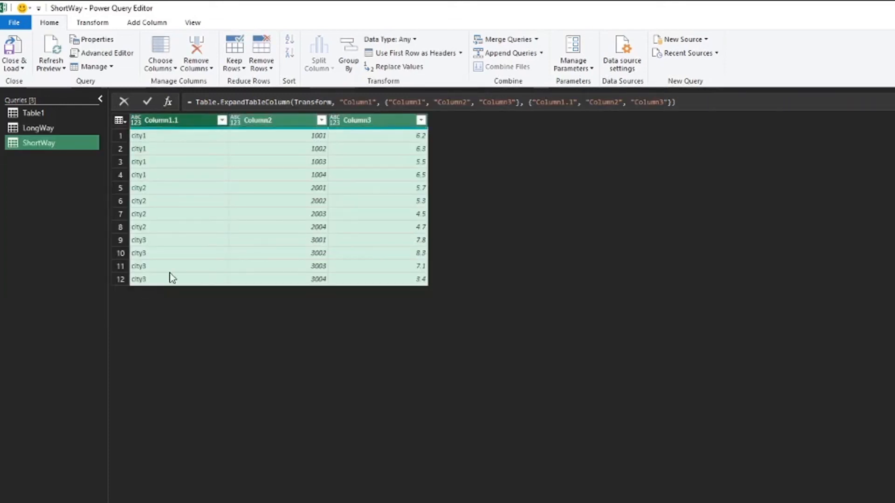
Rename the three expanded columns City, Units and Price
{"action": "double_click", "coordinate": [179, 122]}
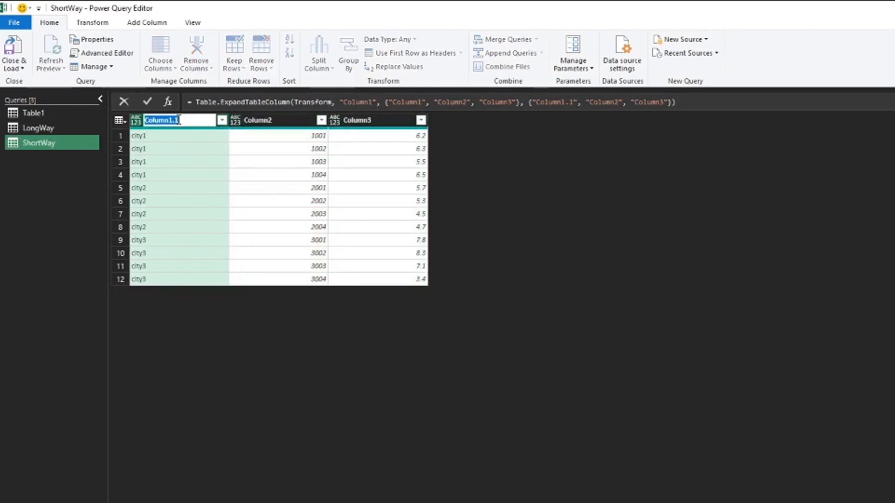
{"action": "type", "text": "City"}
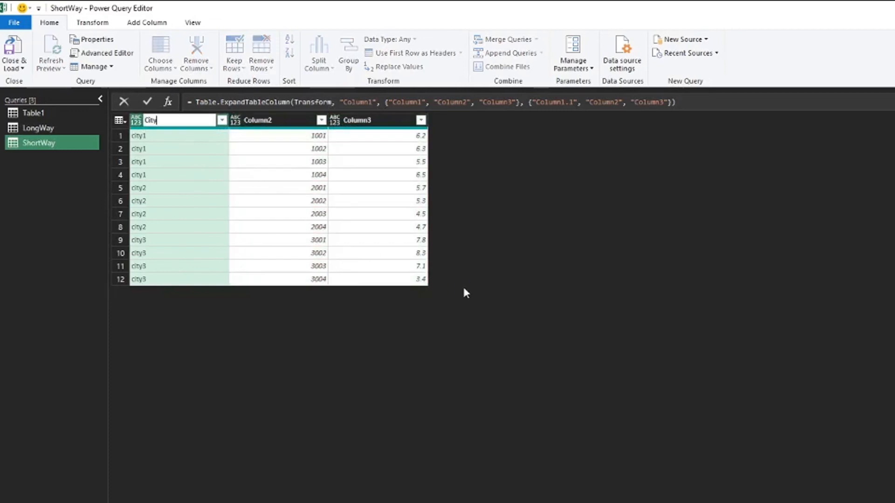
{"action": "key", "text": "Return"}
{"action": "double_click", "coordinate": [267, 123]}
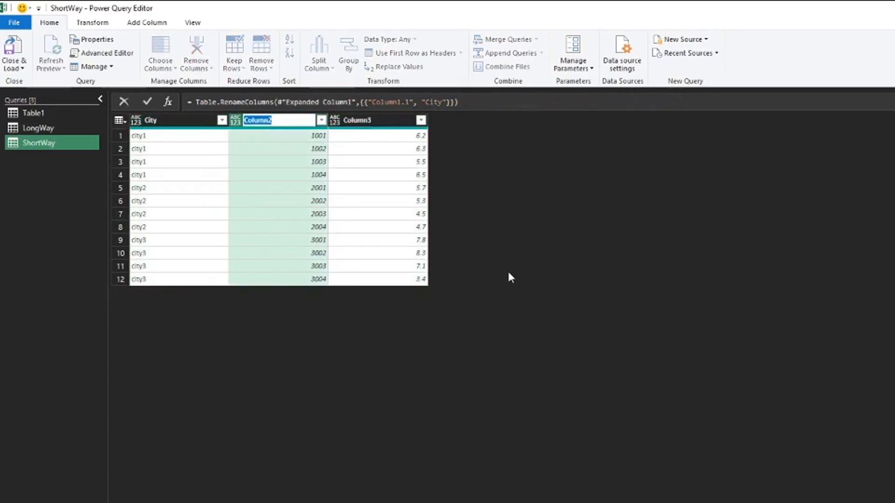
{"action": "type", "text": "Units"}
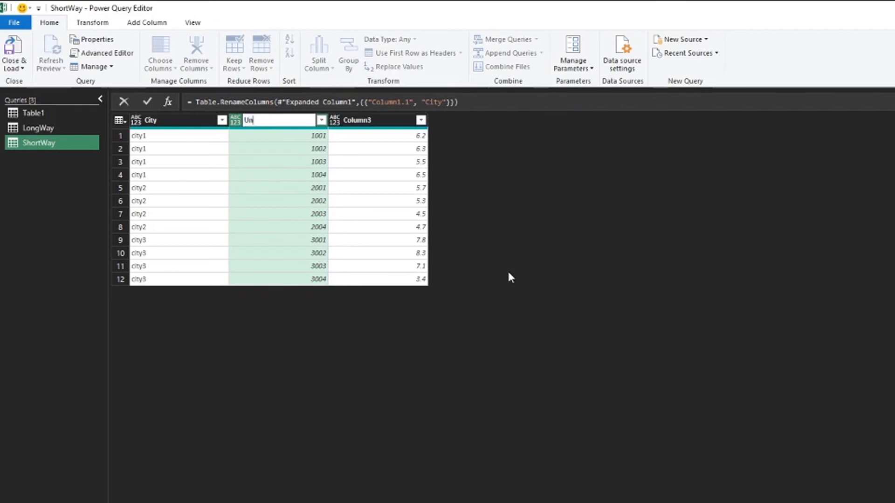
{"action": "key", "text": "Return"}
{"action": "double_click", "coordinate": [390, 122]}
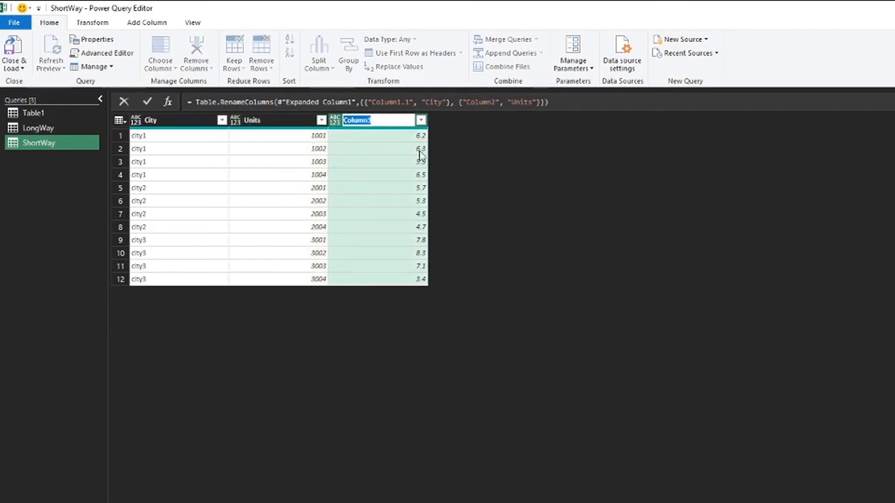
{"action": "type", "text": "Price"}
{"action": "key", "text": "Return"}
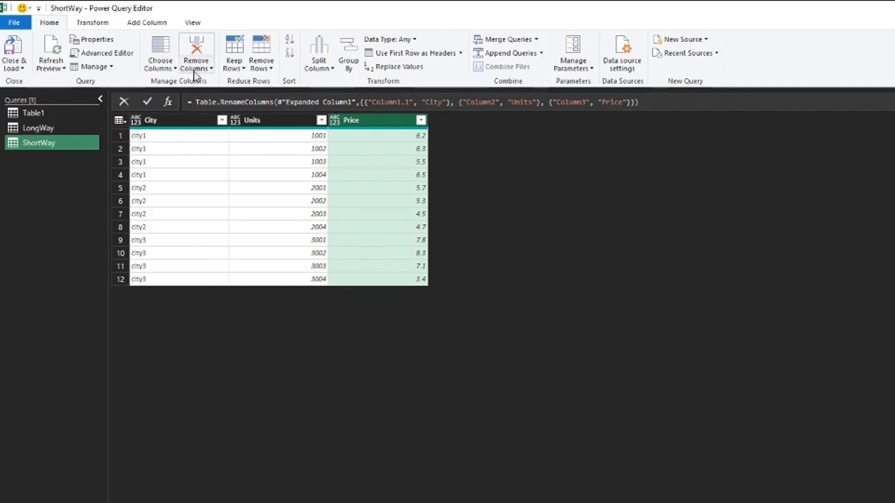
Review the full ShortWay M code and compare its table with the LongWay query's columns
{"action": "left_click", "coordinate": [103, 55]}
{"action": "left_click_drag", "start_coordinate": [402, 213], "coordinate": [232, 156]}
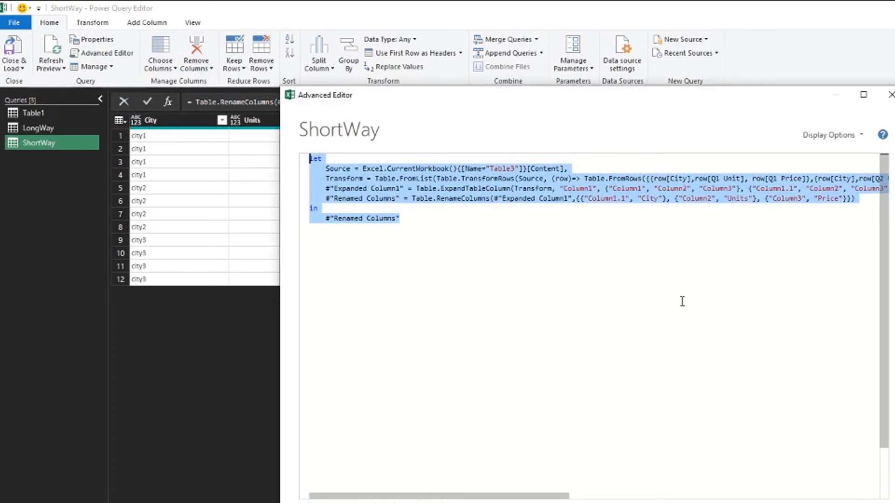
{"action": "left_click", "coordinate": [790, 502]}
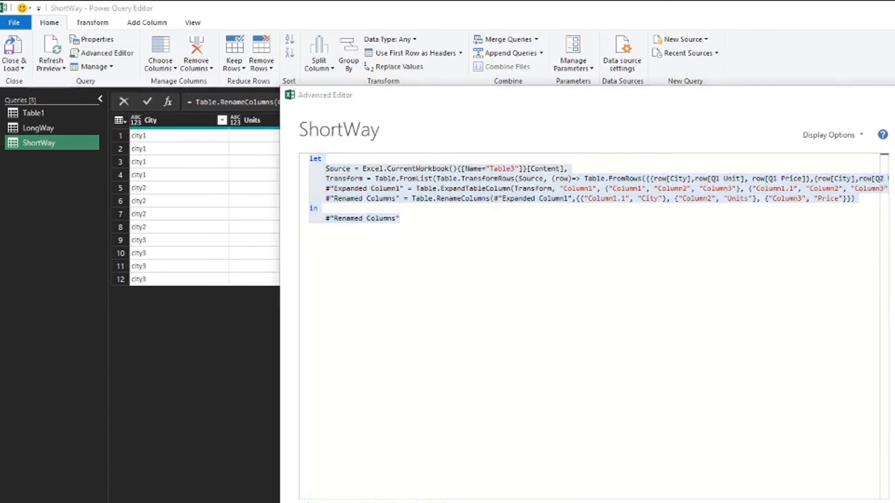
{"action": "left_click", "coordinate": [31, 126]}
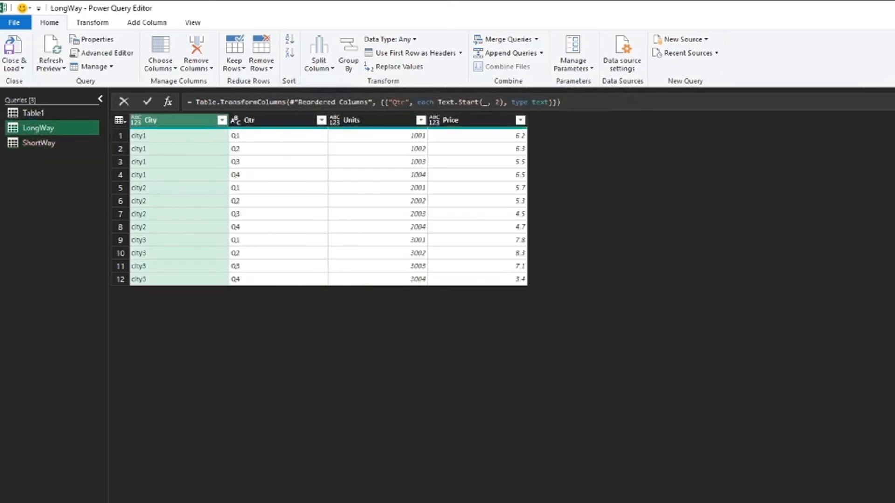
{"action": "left_click", "coordinate": [55, 143]}
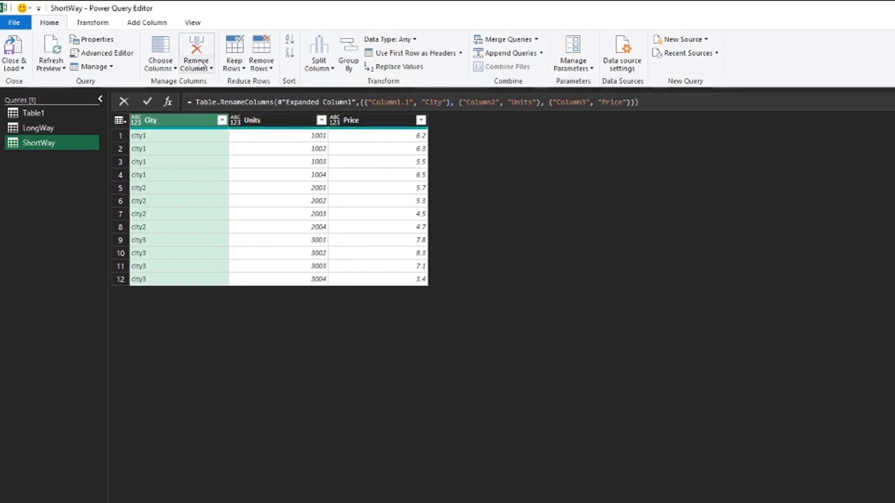
Add an index column starting from 0 to the ShortWay query
{"action": "left_click", "coordinate": [161, 25]}
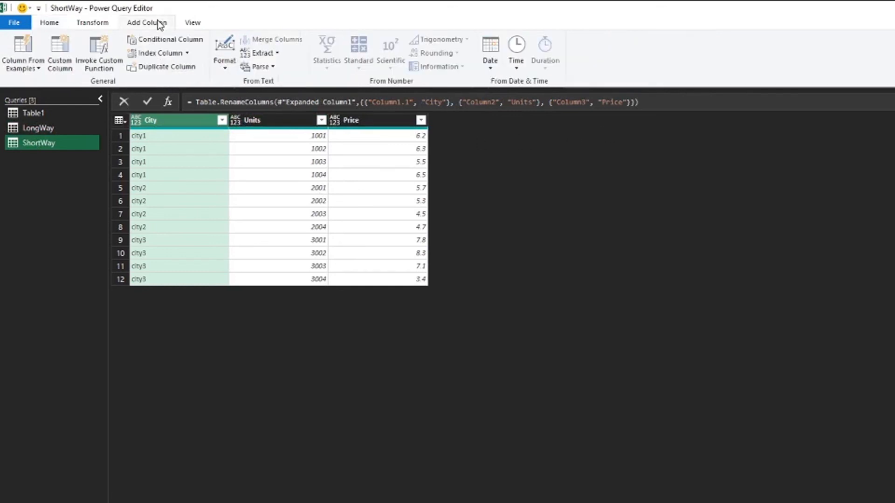
{"action": "left_click", "coordinate": [187, 53]}
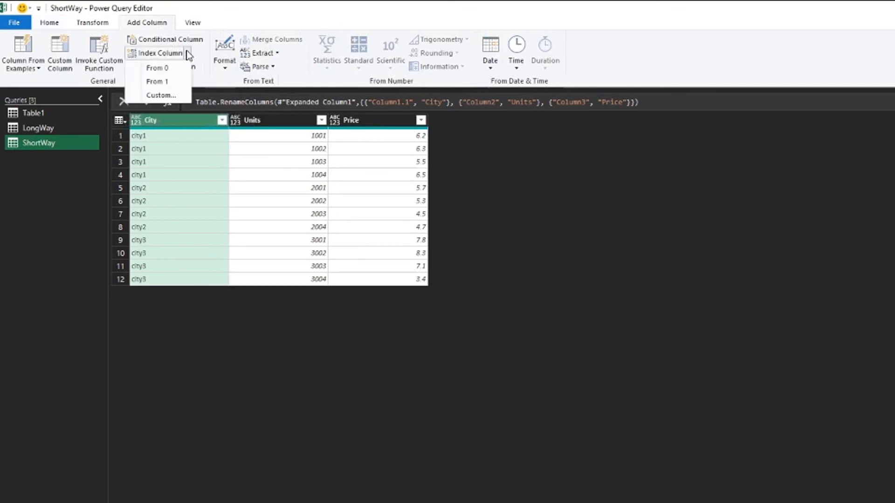
{"action": "left_click", "coordinate": [166, 68]}
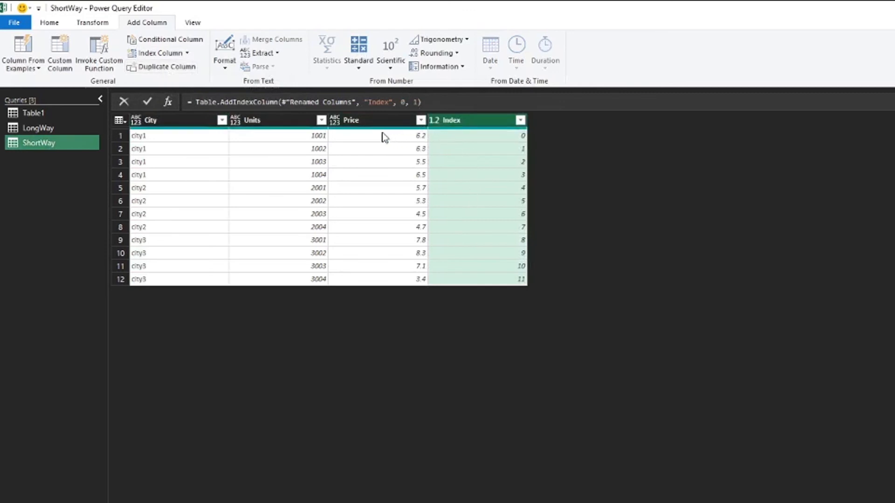
{"action": "right_click", "coordinate": [518, 196]}
{"action": "left_click", "coordinate": [497, 153]}
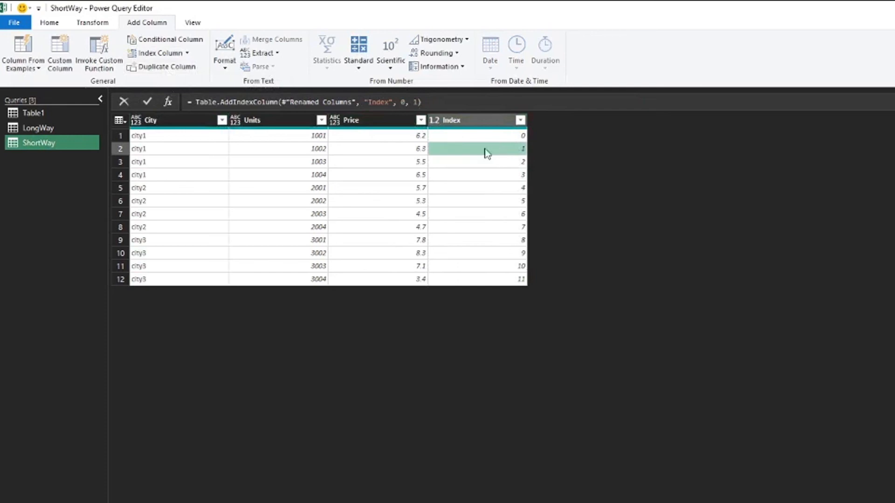
Wrap the Table.AddIndexColumn formula in Table.TransformColumns and start a transformation list targeting the "Index" column
{"action": "left_click", "coordinate": [186, 101]}
{"action": "type", "text": "Table.TransformColumns("}
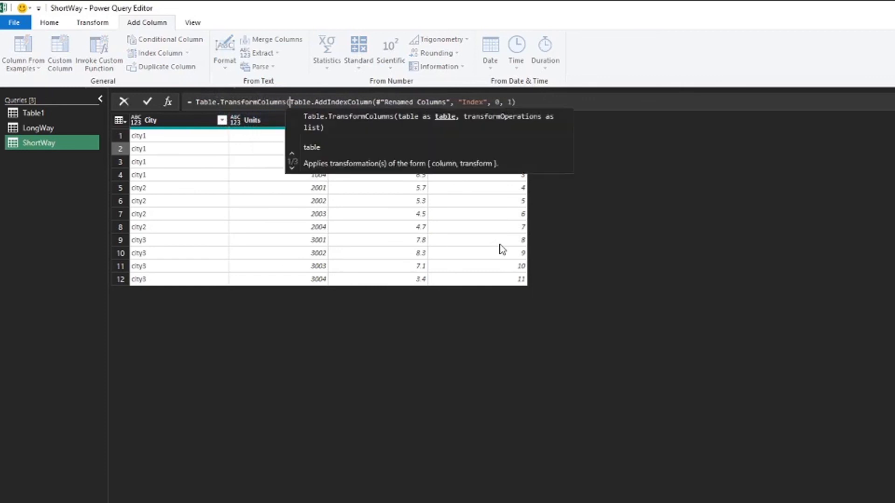
{"action": "key", "text": "Return"}
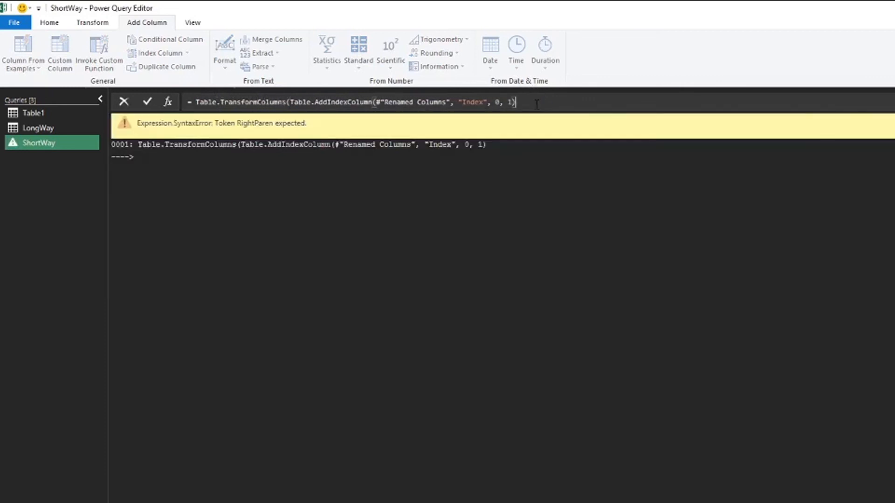
{"action": "type", "text": ","}
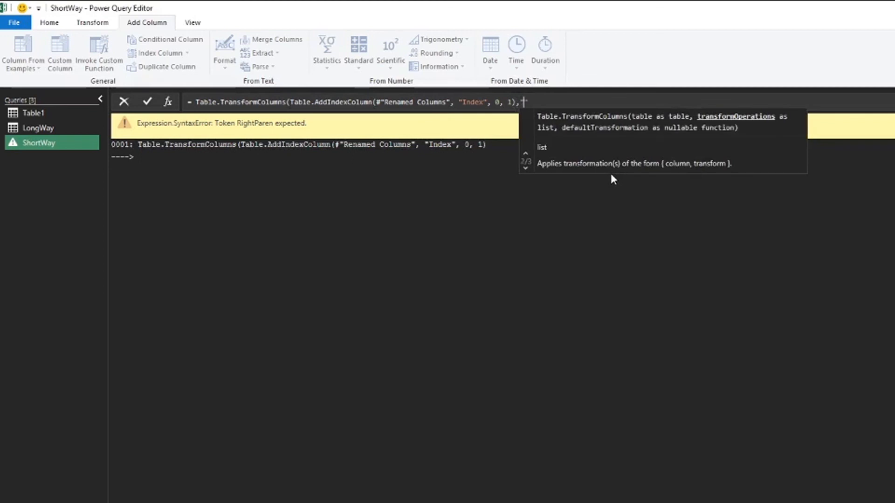
{"action": "type", "text": "{{\""}
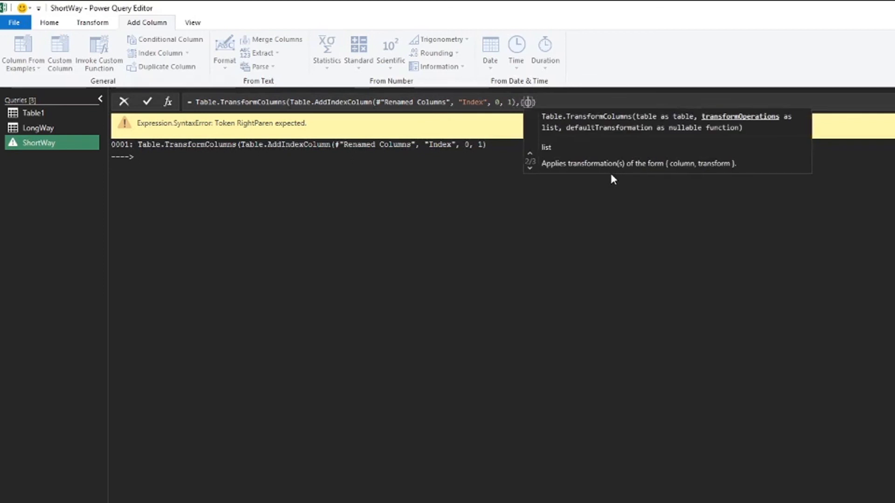
{"action": "type", "text": "Index"}
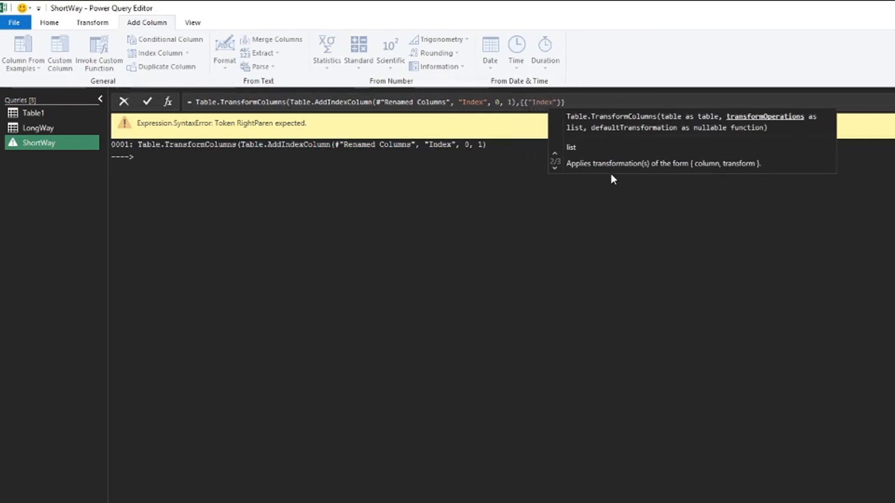
{"action": "type", "text": ", each _"}
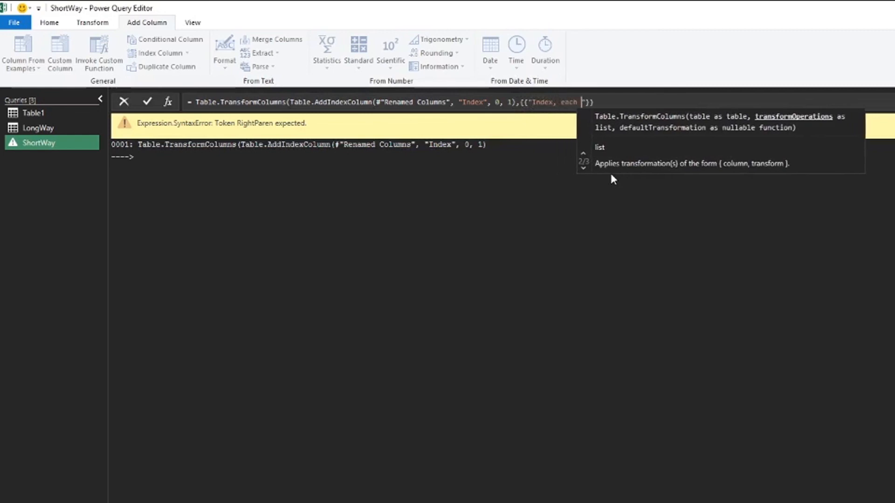
{"action": "key", "text": "BackSpace"}
{"action": "key", "text": "BackSpace"}
{"action": "key", "text": "BackSpace"}
{"action": "key", "text": "BackSpace"}
{"action": "key", "text": "BackSpace"}
{"action": "key", "text": "BackSpace"}
{"action": "key", "text": "BackSpace"}
{"action": "key", "text": "BackSpace"}
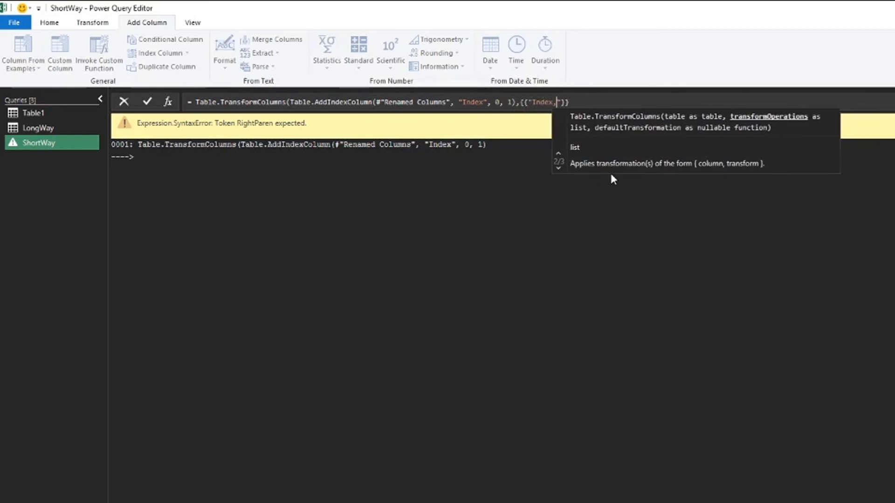
Complete the Index transformation with each Number.Mod(_,4) and apply the formula
{"action": "type", "text": "\", e"}
{"action": "type", "text": "ach Number"}
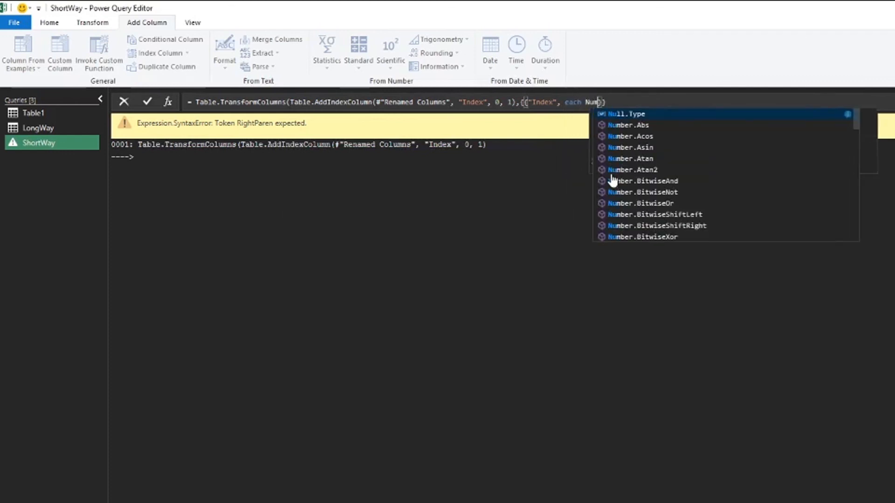
{"action": "type", "text": ".Mod(_"}
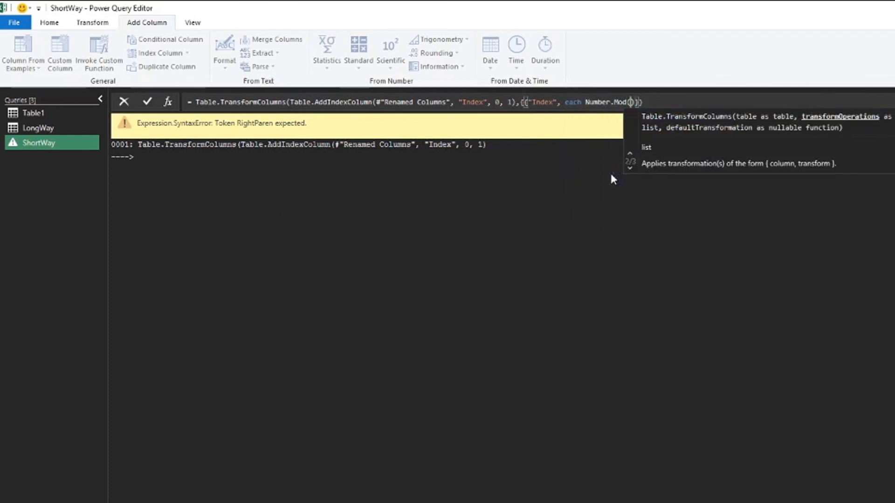
{"action": "type", "text": ",4"}
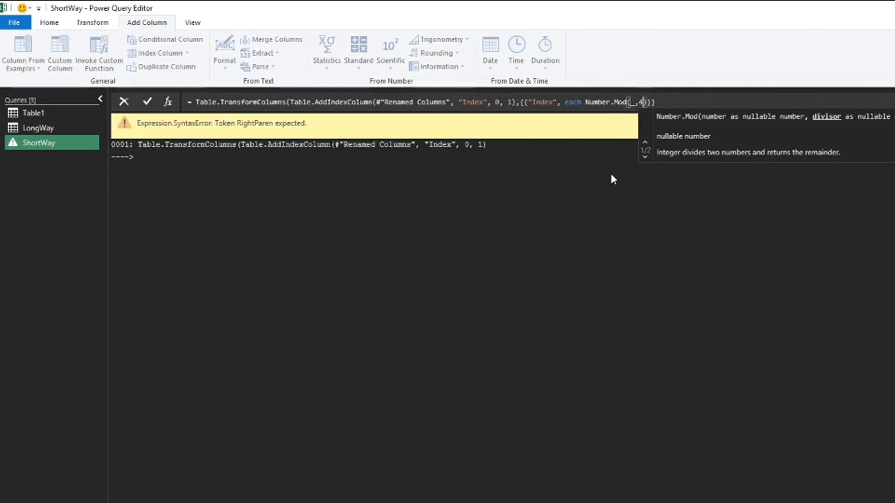
{"action": "type", "text": ")}})"}
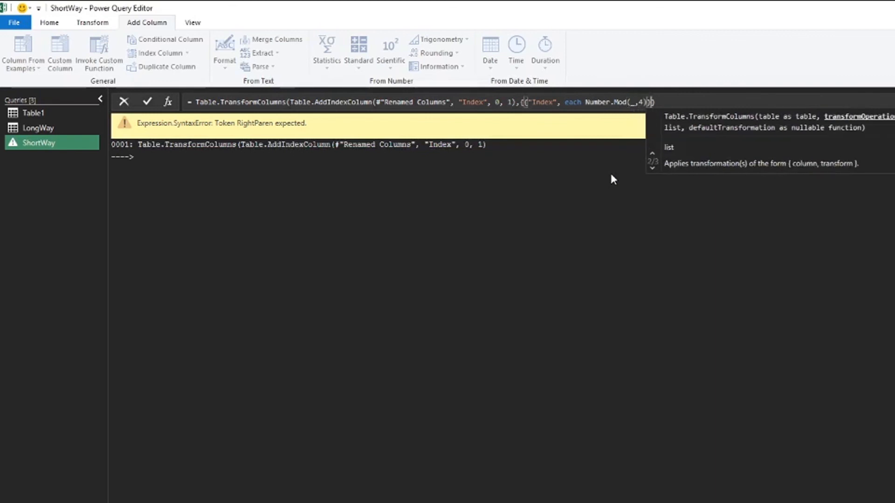
{"action": "key", "text": "Return"}
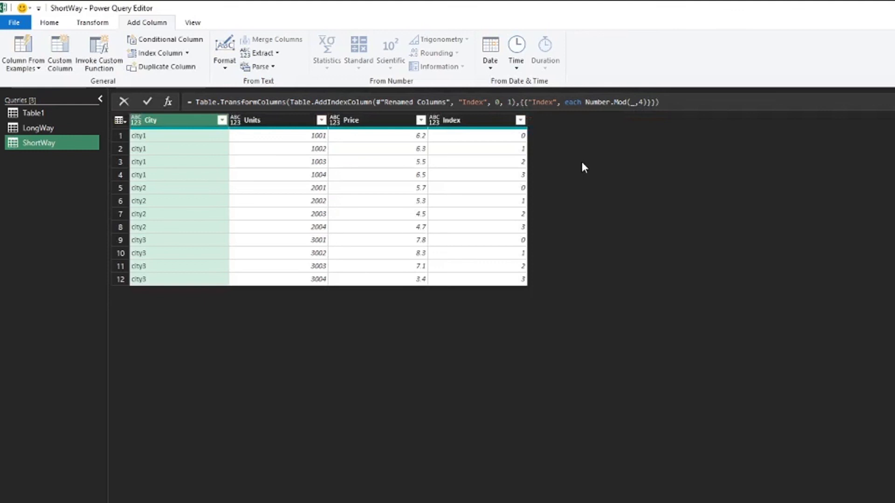
Add 1 to the Number.Mod(_,4) result in the Index transformation
{"action": "left_click", "coordinate": [645, 102]}
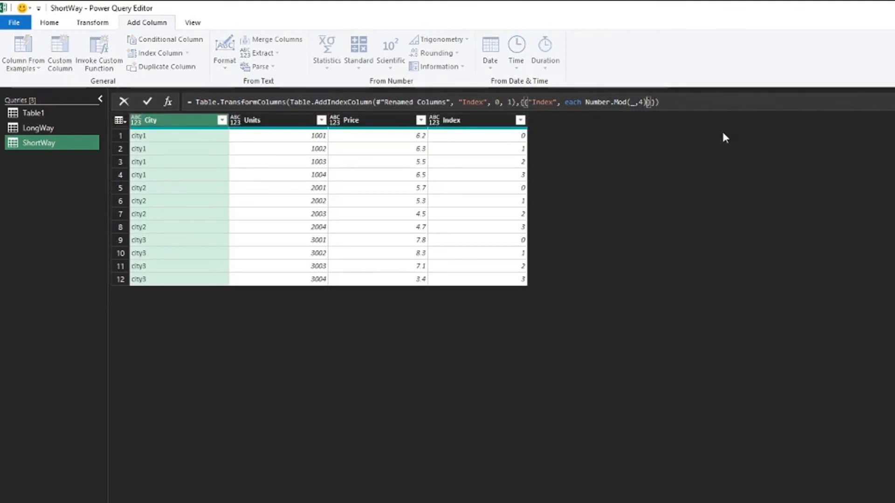
{"action": "type", "text": "+1"}
{"action": "key", "text": "Return"}
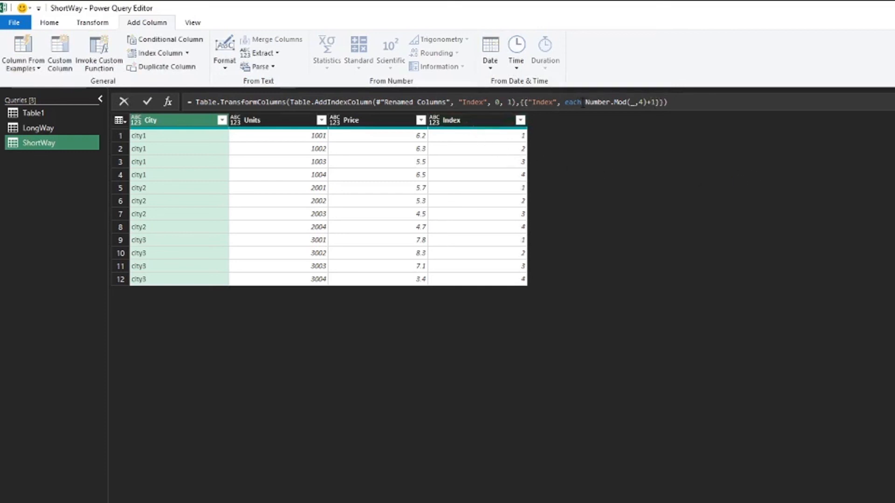
Convert the Index values to text by wrapping Number.Mod(_,4)+1 in Text.From
{"action": "left_click_drag", "start_coordinate": [583, 102], "coordinate": [626, 102]}
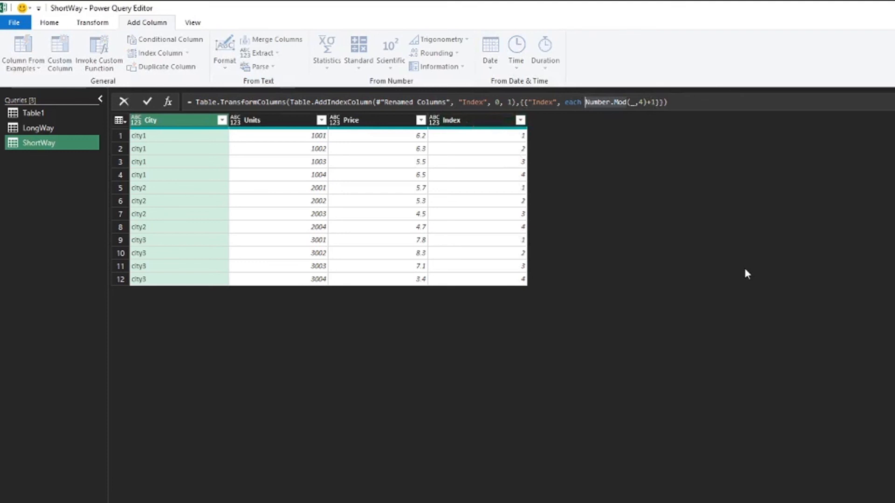
{"action": "key", "text": "Left"}
{"action": "type", "text": "Text.From("}
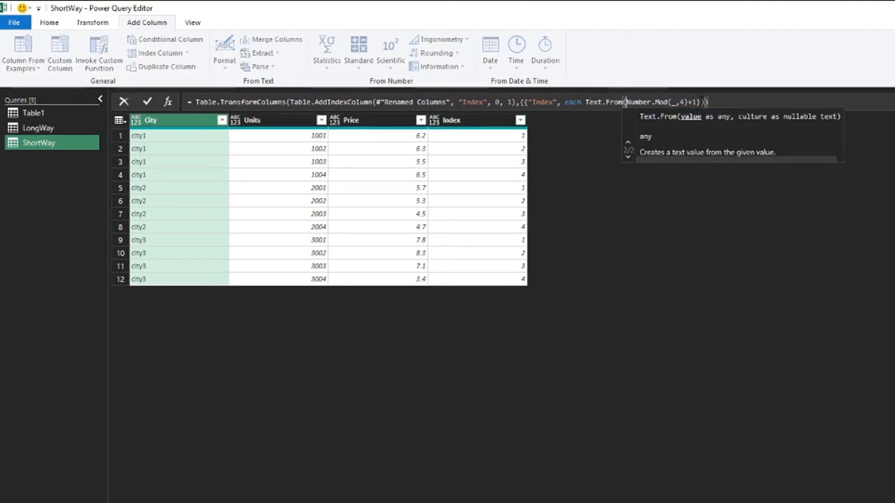
{"action": "left_click", "coordinate": [701, 101]}
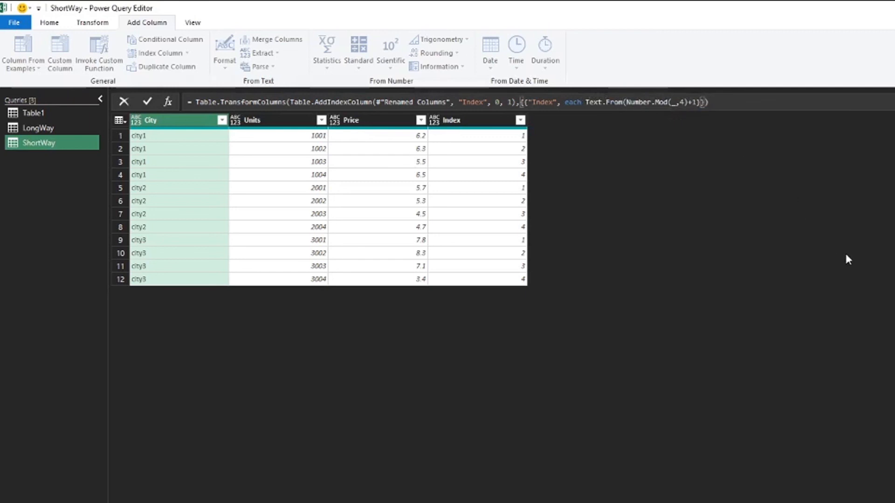
{"action": "key", "text": "Left"}
{"action": "type", "text": ")"}
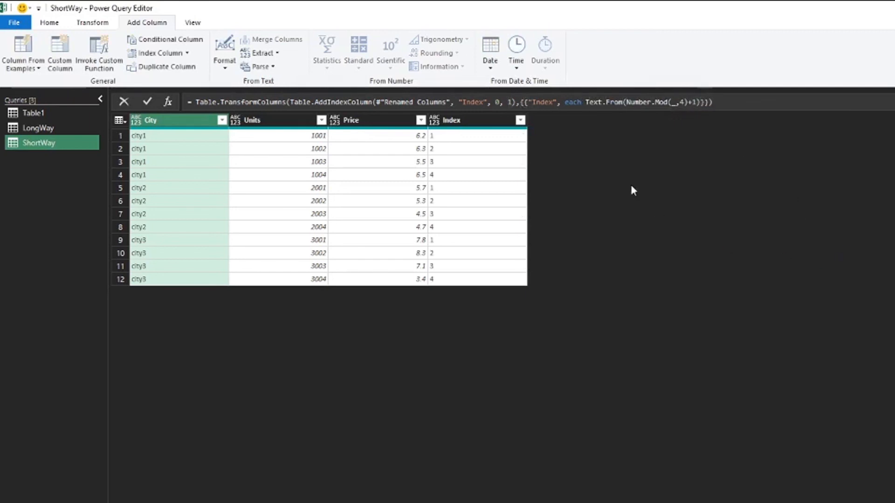
Prefix the Index values with the letter Q by putting "Q" & before Text.From in the formula
{"action": "double_click", "coordinate": [573, 102]}
{"action": "key", "text": "Right"}
{"action": "type", "text": "\"\"Q &"}
{"action": "key", "text": "Return"}
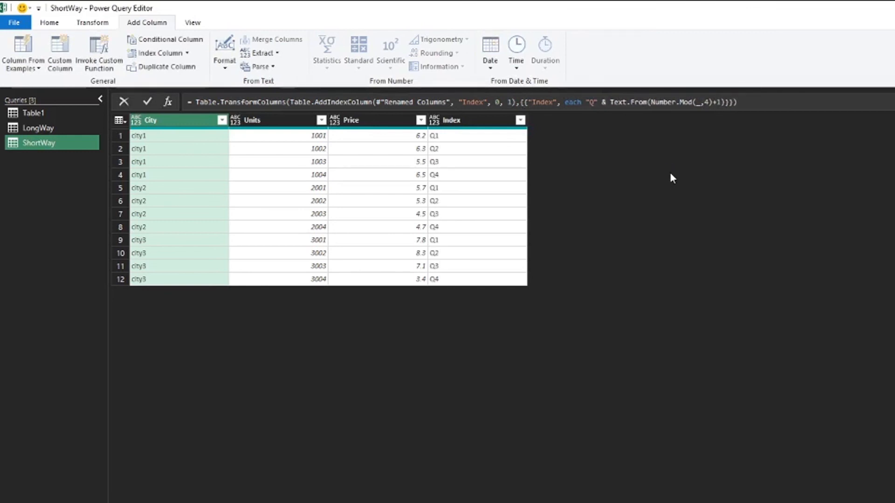
Move the Index column between City and Units and rename it Qtr
{"action": "left_click_drag", "start_coordinate": [466, 120], "coordinate": [261, 123]}
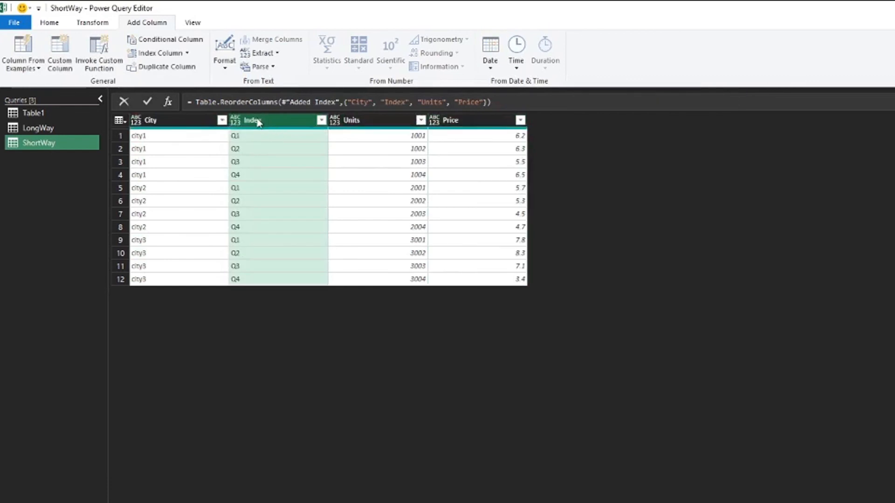
{"action": "double_click", "coordinate": [259, 122]}
{"action": "type", "text": "Qtr"}
{"action": "key", "text": "Return"}
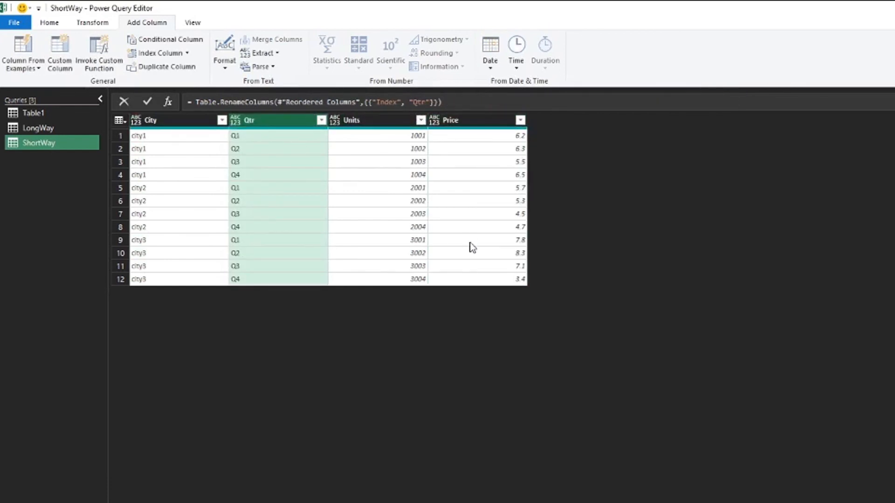